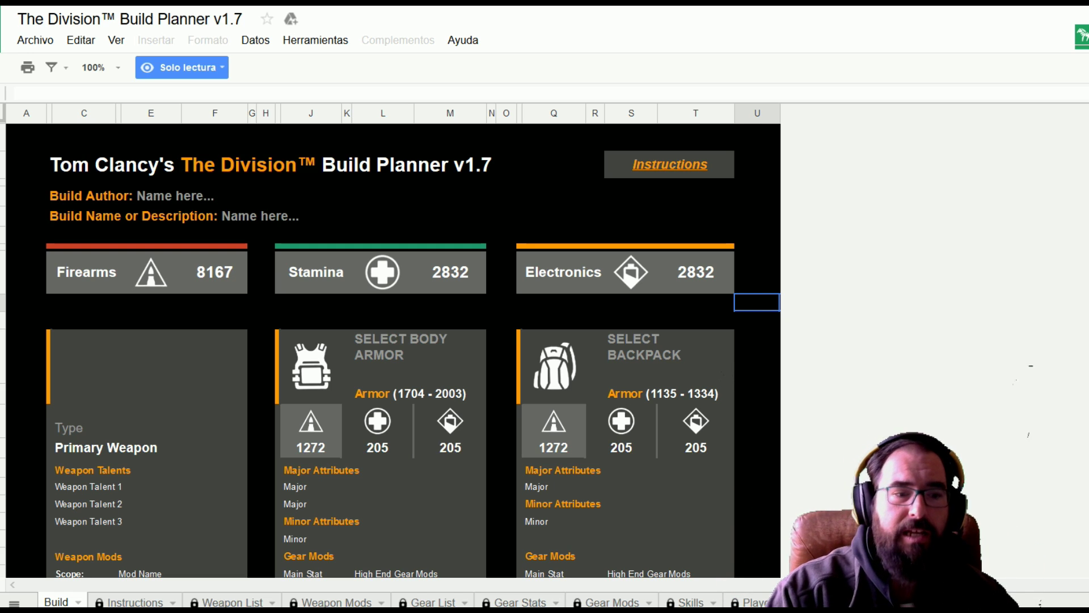
Step: Look over the Build sheet's main stats, weapon cards and gear cards down to the mask and gloves
{"action": "scroll", "coordinate": [214, 352], "scroll_direction": "down", "scroll_amount": 1}
{"action": "scroll", "coordinate": [243, 346], "scroll_direction": "down", "scroll_amount": 1}
{"action": "scroll", "coordinate": [272, 339], "scroll_direction": "up", "scroll_amount": 2}
{"action": "scroll", "coordinate": [309, 346], "scroll_direction": "down", "scroll_amount": 1}
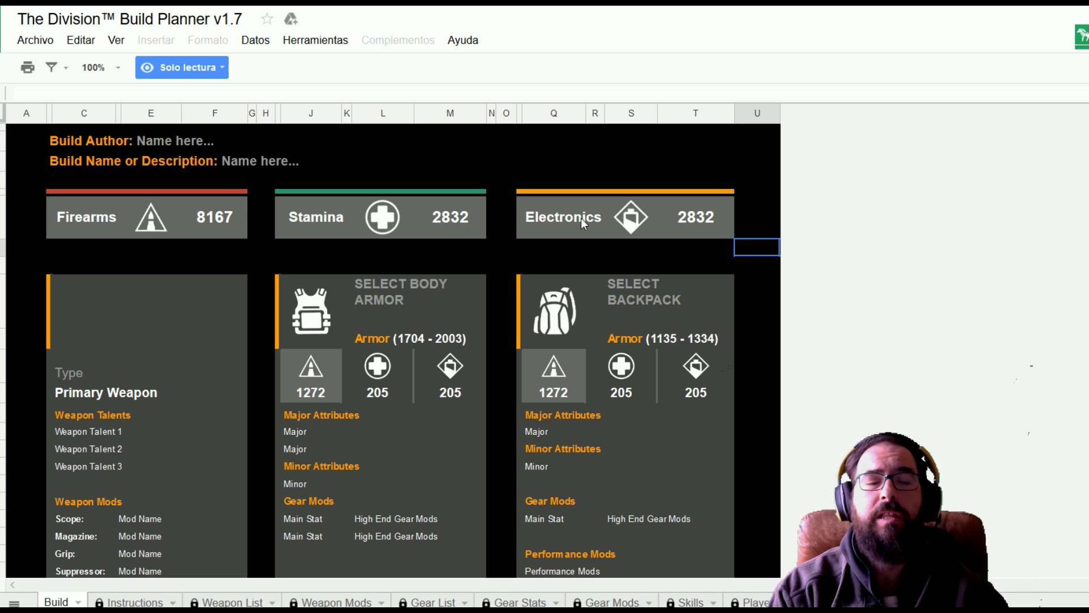
{"action": "scroll", "coordinate": [561, 274], "scroll_direction": "down", "scroll_amount": 5}
{"action": "scroll", "coordinate": [542, 274], "scroll_direction": "up", "scroll_amount": 2}
{"action": "scroll", "coordinate": [541, 272], "scroll_direction": "up", "scroll_amount": 3}
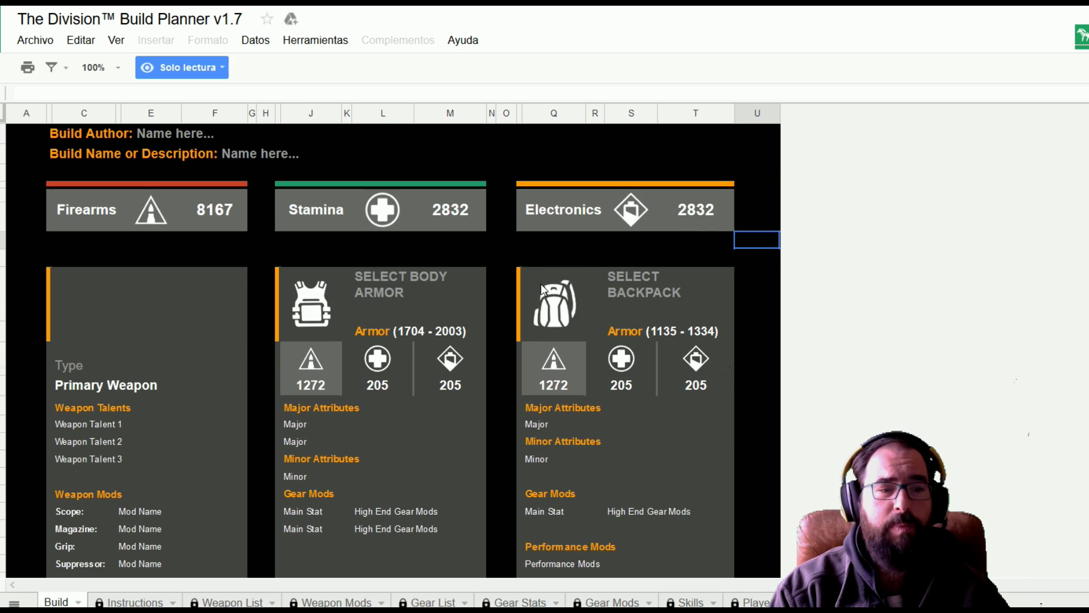
{"action": "scroll", "coordinate": [542, 292], "scroll_direction": "down", "scroll_amount": 6}
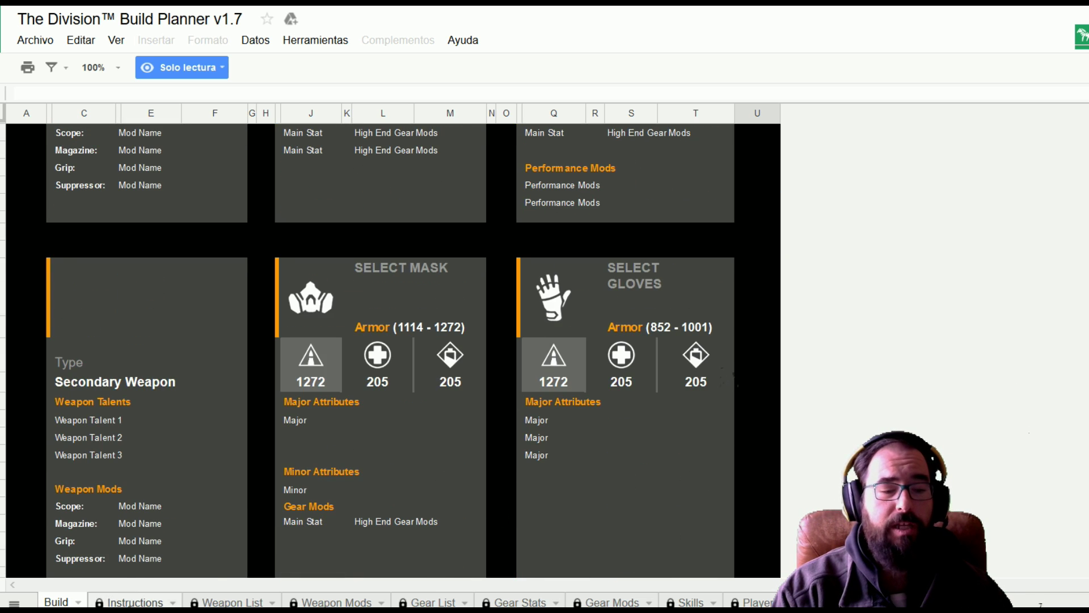
Step: Review the Instructions and Weapon List sheets, and open the Weapon Mods sheet
{"action": "left_click", "coordinate": [130, 602]}
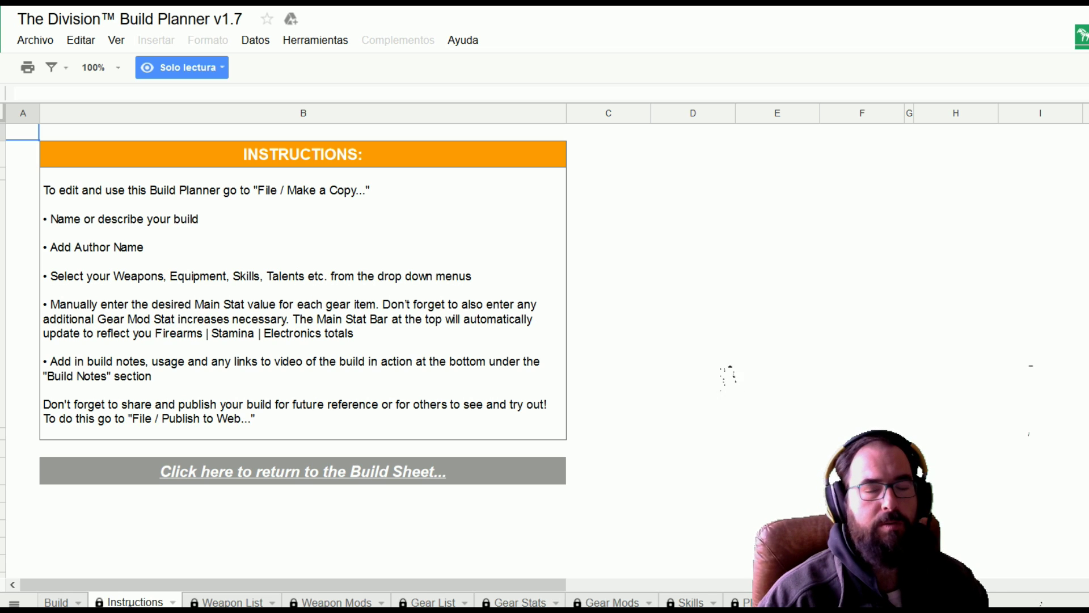
{"action": "left_click", "coordinate": [247, 603]}
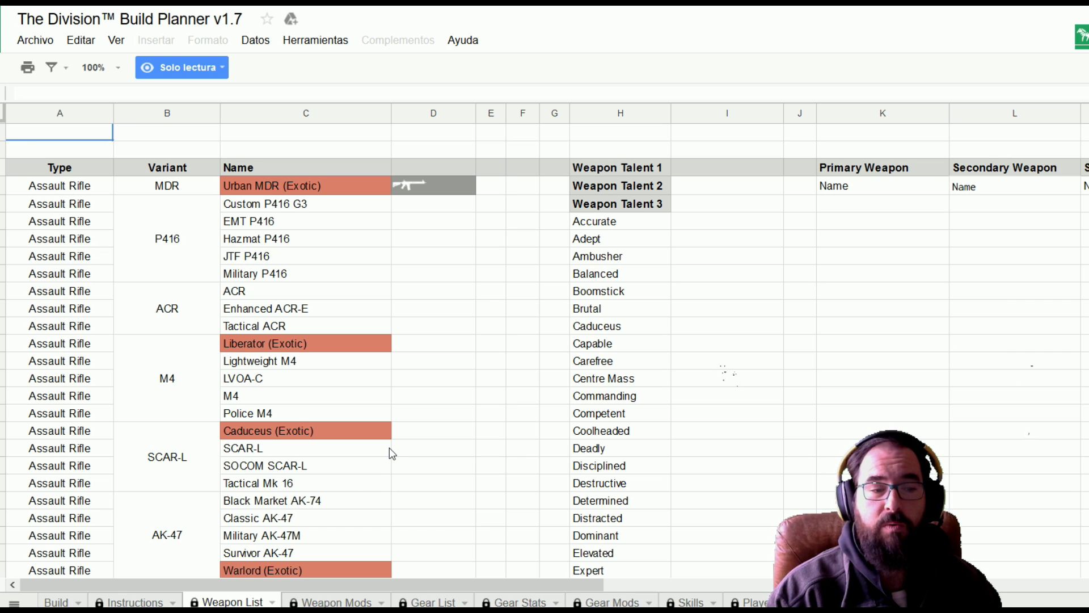
{"action": "scroll", "coordinate": [345, 390], "scroll_direction": "down", "scroll_amount": 2}
{"action": "scroll", "coordinate": [342, 401], "scroll_direction": "up", "scroll_amount": 1}
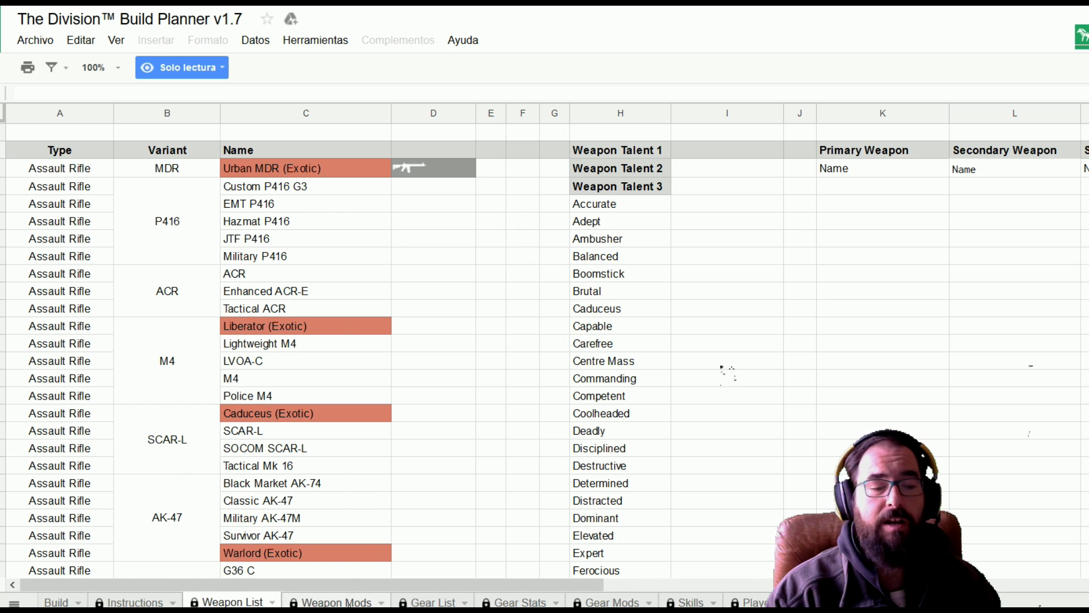
{"action": "left_click", "coordinate": [332, 601]}
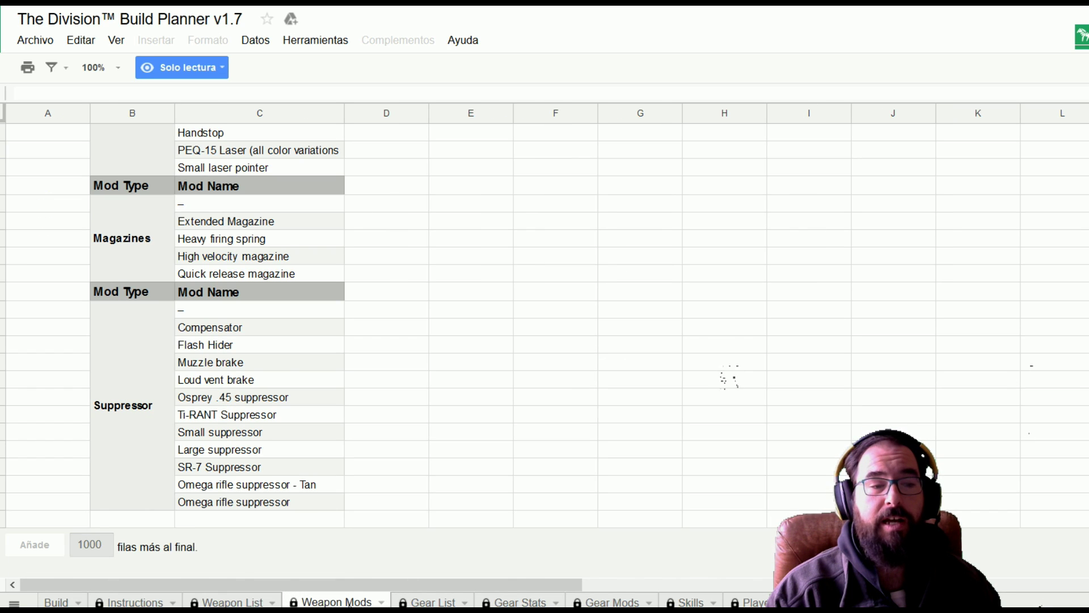
Step: Examine the body armor entries and their set bonuses on the Gear List sheet
{"action": "left_click", "coordinate": [434, 601]}
{"action": "scroll", "coordinate": [478, 391], "scroll_direction": "down", "scroll_amount": 2}
{"action": "scroll", "coordinate": [477, 407], "scroll_direction": "down", "scroll_amount": 15}
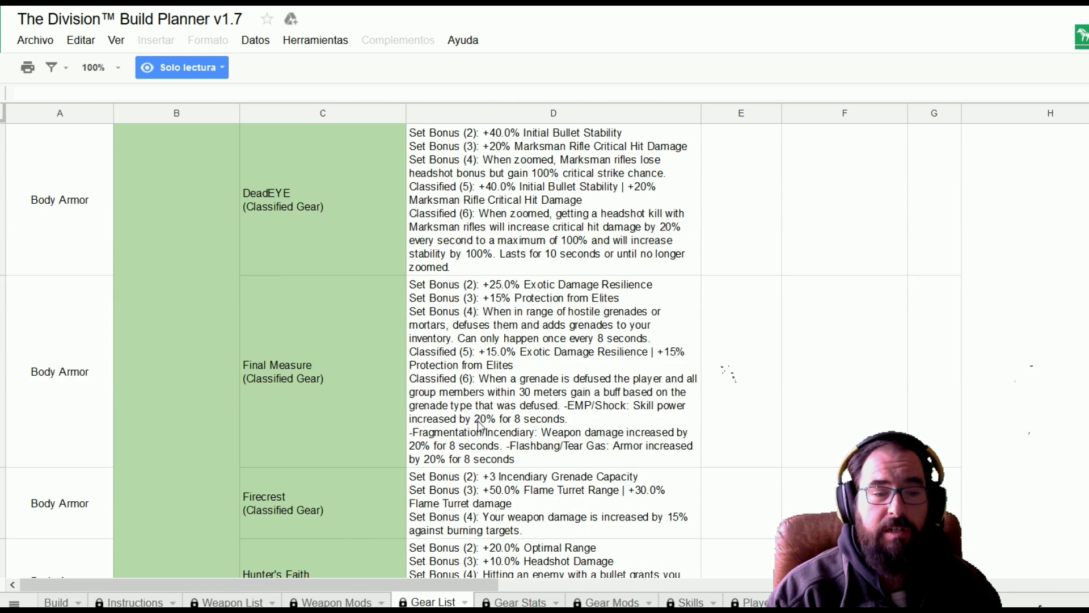
{"action": "scroll", "coordinate": [523, 474], "scroll_direction": "down", "scroll_amount": 20}
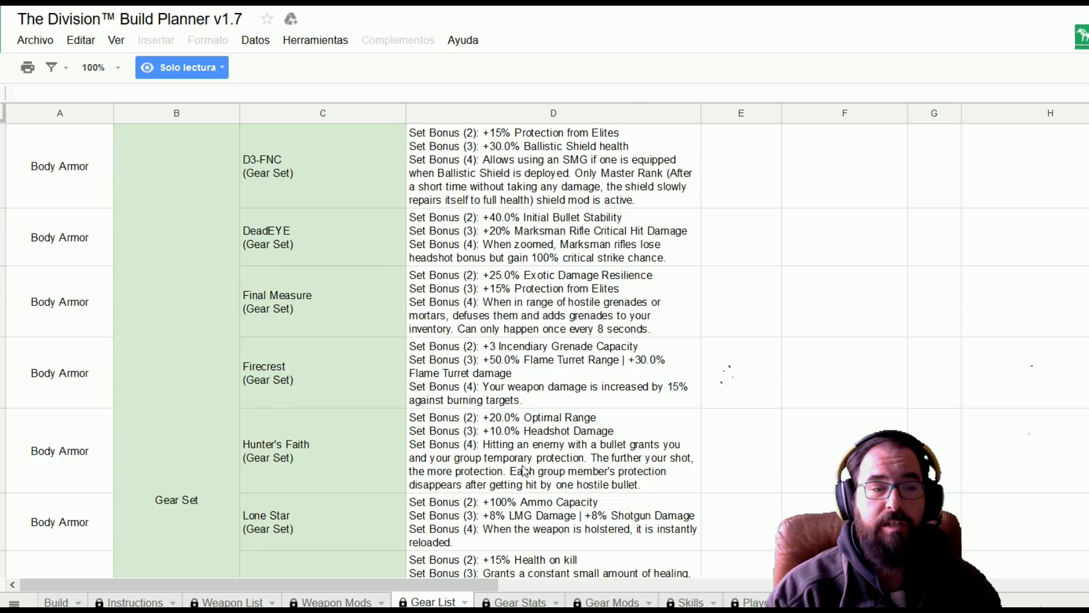
{"action": "scroll", "coordinate": [523, 468], "scroll_direction": "down", "scroll_amount": 2}
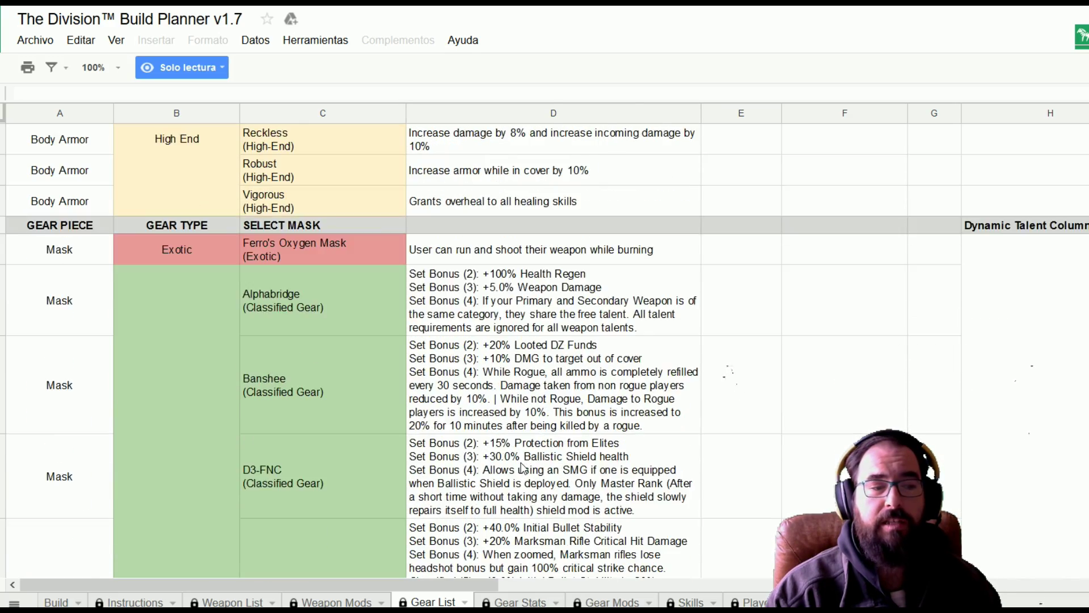
{"action": "scroll", "coordinate": [454, 448], "scroll_direction": "up", "scroll_amount": 5}
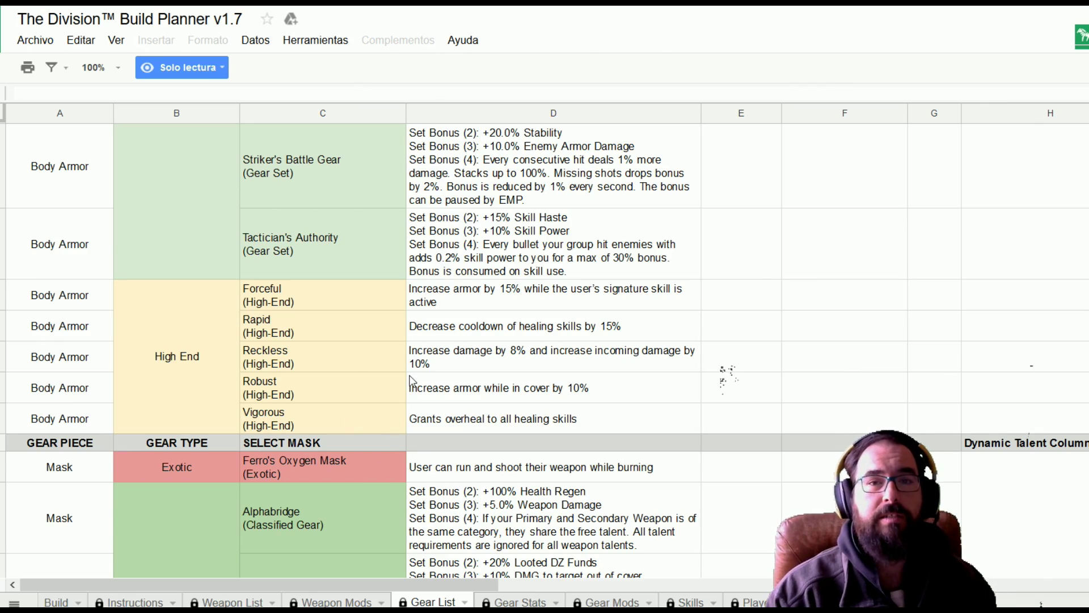
Step: Examine the mask, backpack and gloves entries with their set bonuses on the Gear List sheet
{"action": "scroll", "coordinate": [434, 376], "scroll_direction": "down", "scroll_amount": 3}
{"action": "scroll", "coordinate": [432, 375], "scroll_direction": "down", "scroll_amount": 15}
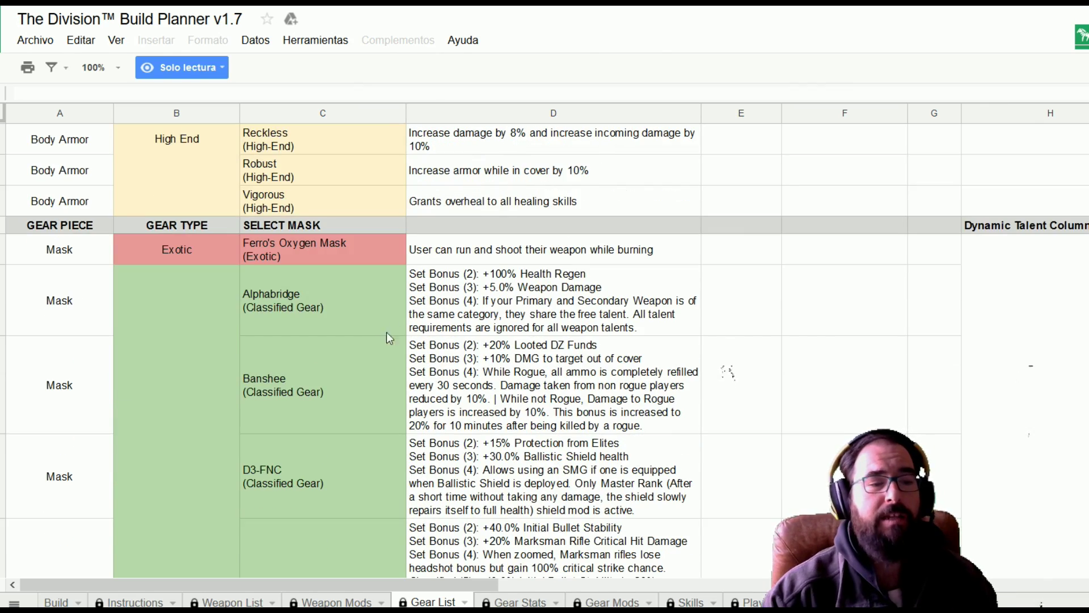
{"action": "scroll", "coordinate": [579, 404], "scroll_direction": "down", "scroll_amount": 20}
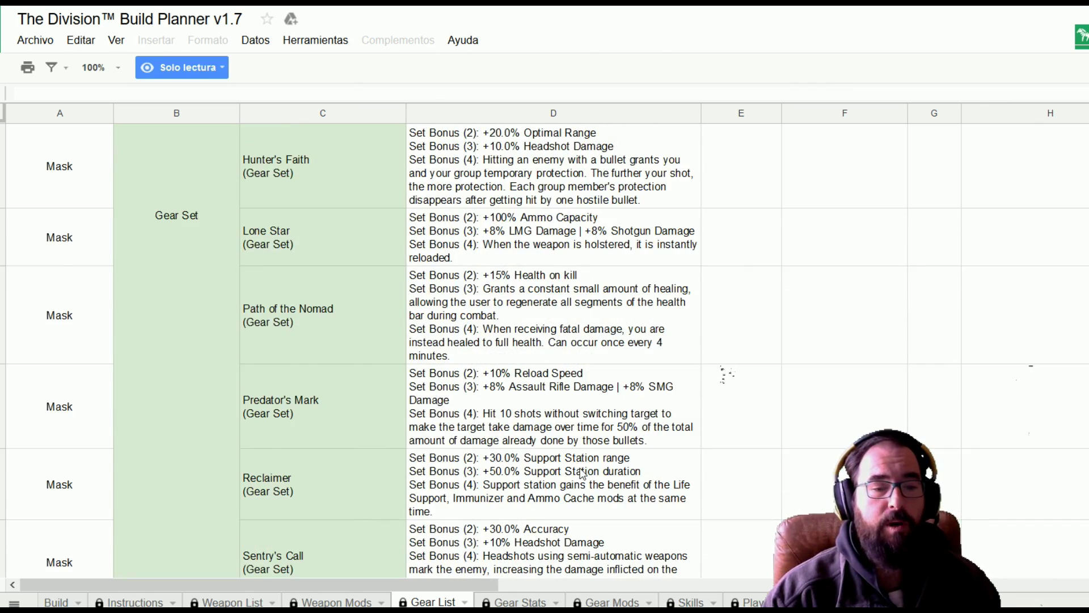
{"action": "scroll", "coordinate": [563, 380], "scroll_direction": "down", "scroll_amount": 20}
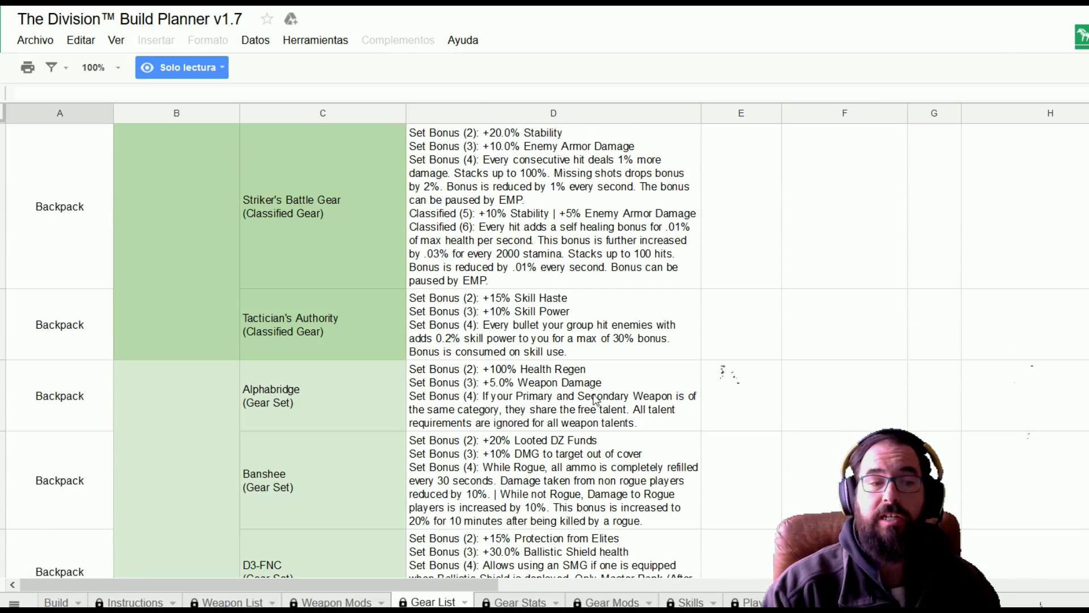
{"action": "scroll", "coordinate": [595, 402], "scroll_direction": "up", "scroll_amount": 3}
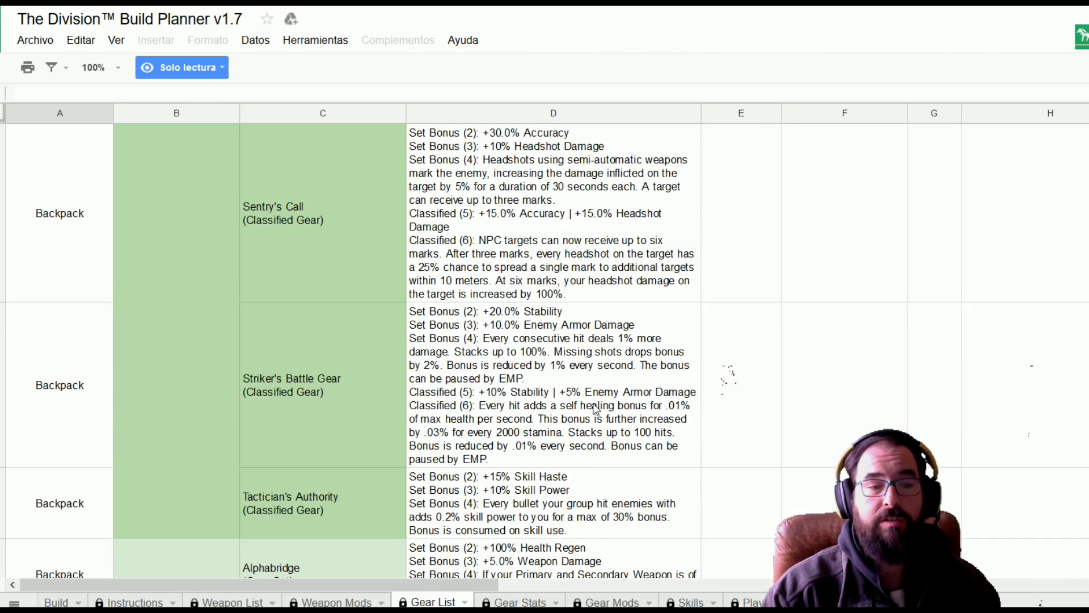
{"action": "scroll", "coordinate": [596, 416], "scroll_direction": "down", "scroll_amount": 20}
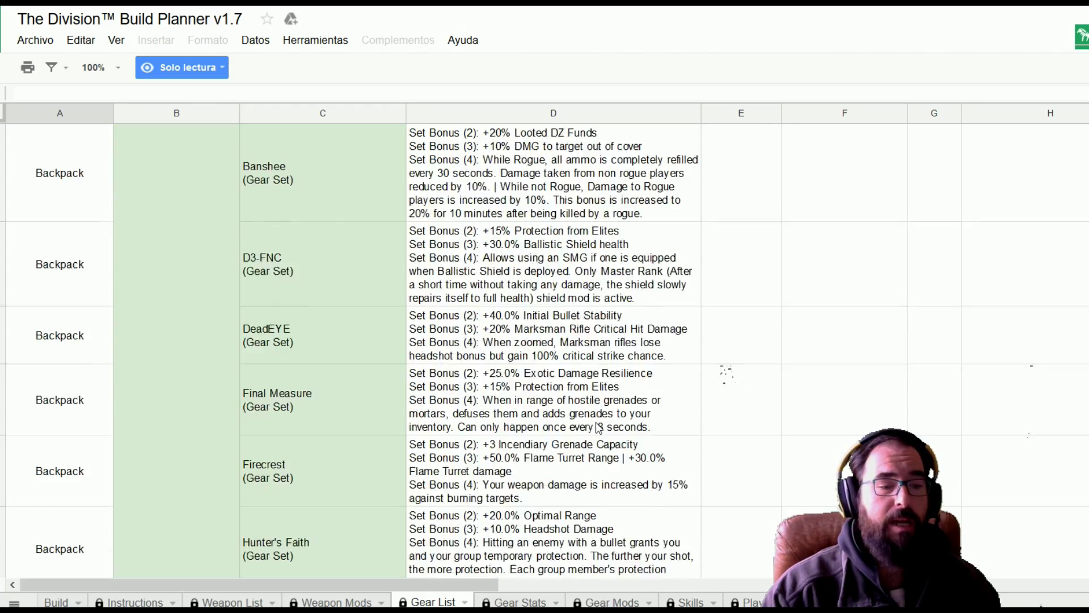
{"action": "scroll", "coordinate": [578, 485], "scroll_direction": "down", "scroll_amount": 5}
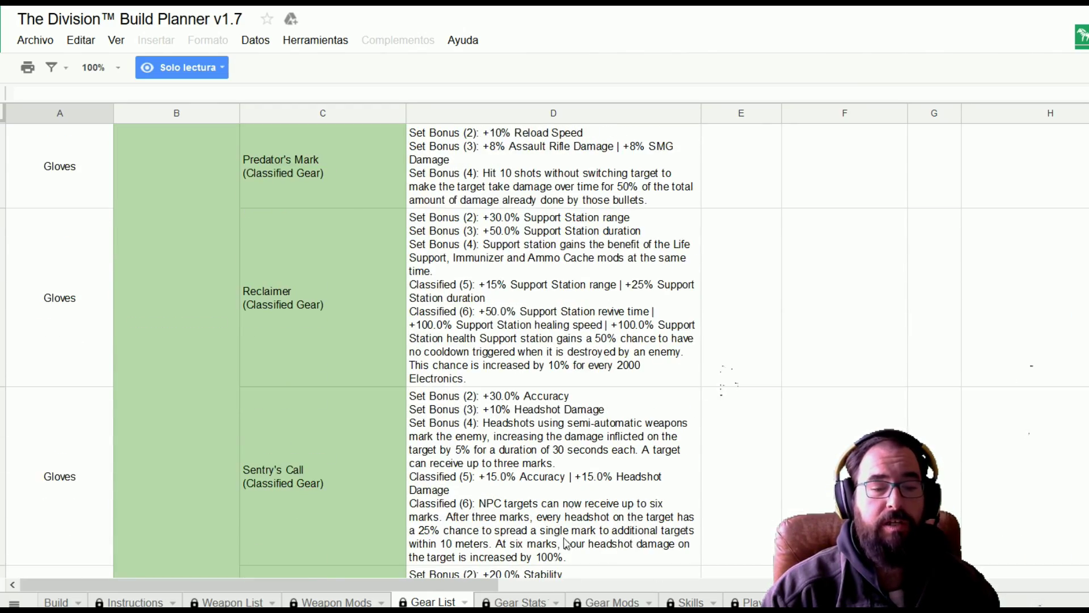
Step: Review the major and minor attribute ranges of each gear piece, from Chest to Holster, on the Gear Stats sheet
{"action": "left_click", "coordinate": [510, 601]}
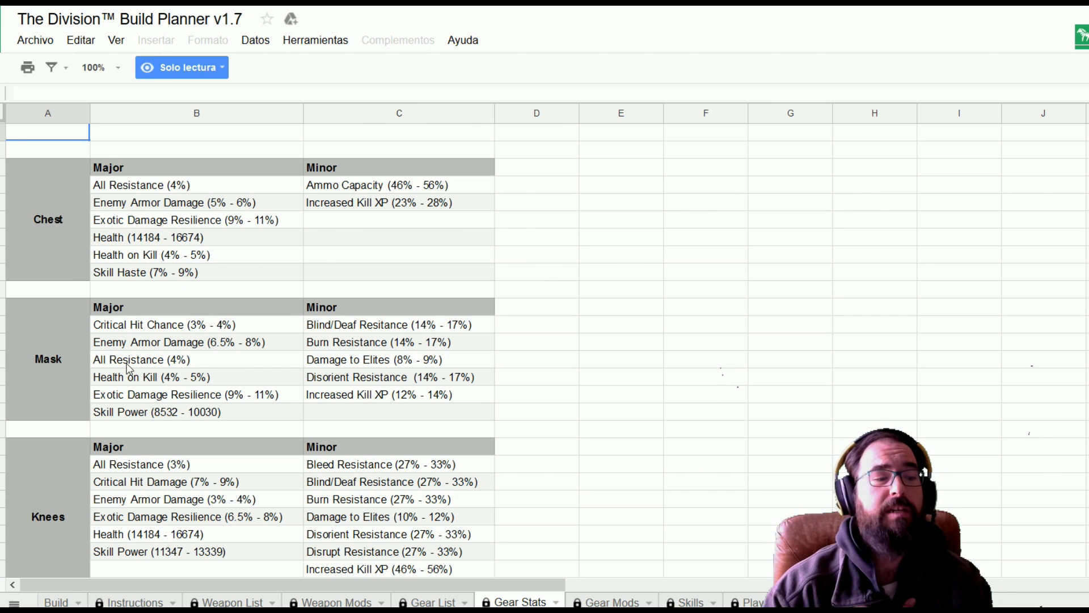
{"action": "scroll", "coordinate": [122, 369], "scroll_direction": "down", "scroll_amount": 2}
{"action": "scroll", "coordinate": [125, 373], "scroll_direction": "down", "scroll_amount": 8}
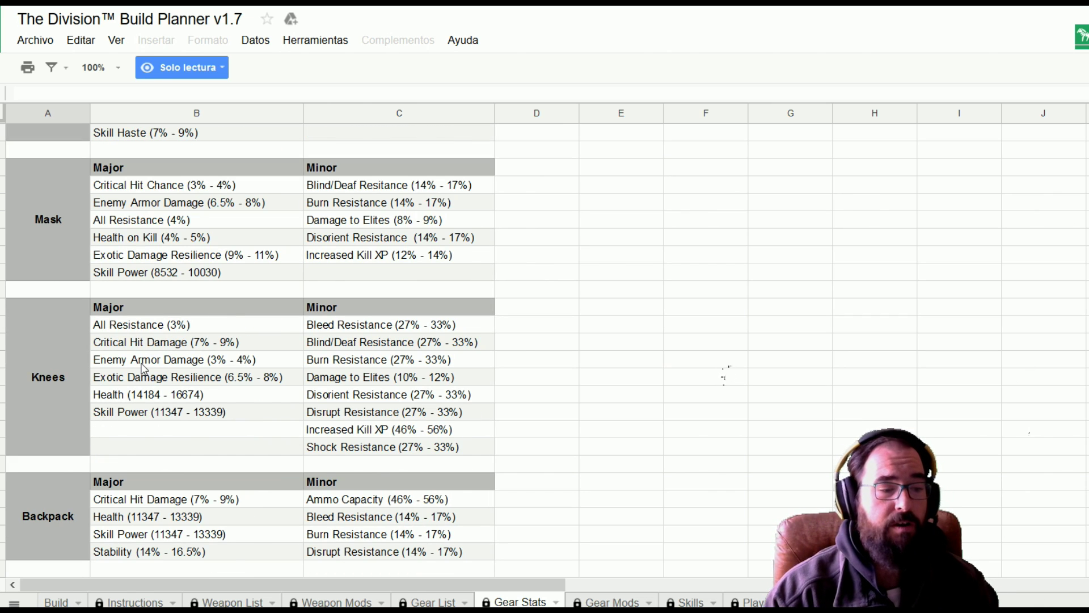
{"action": "scroll", "coordinate": [158, 359], "scroll_direction": "down", "scroll_amount": 6}
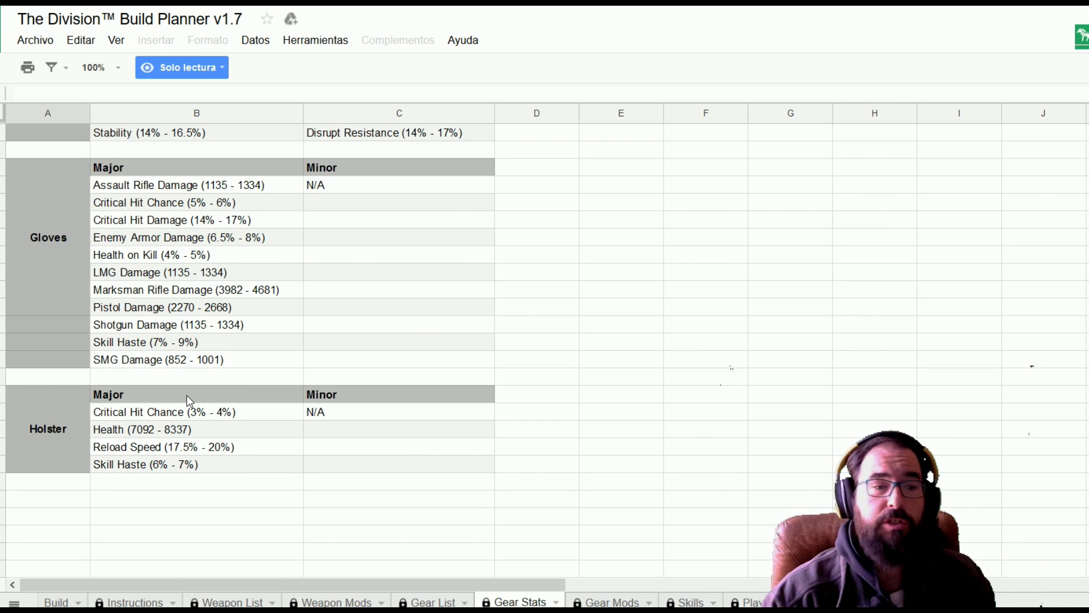
{"action": "scroll", "coordinate": [239, 413], "scroll_direction": "up", "scroll_amount": 14}
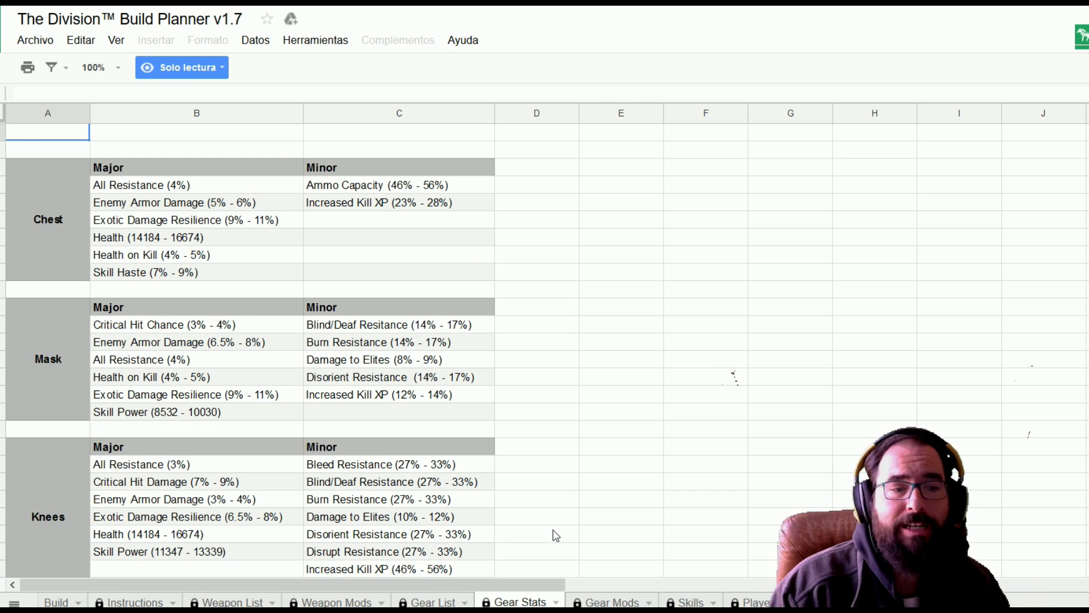
{"action": "scroll", "coordinate": [517, 427], "scroll_direction": "down", "scroll_amount": 2}
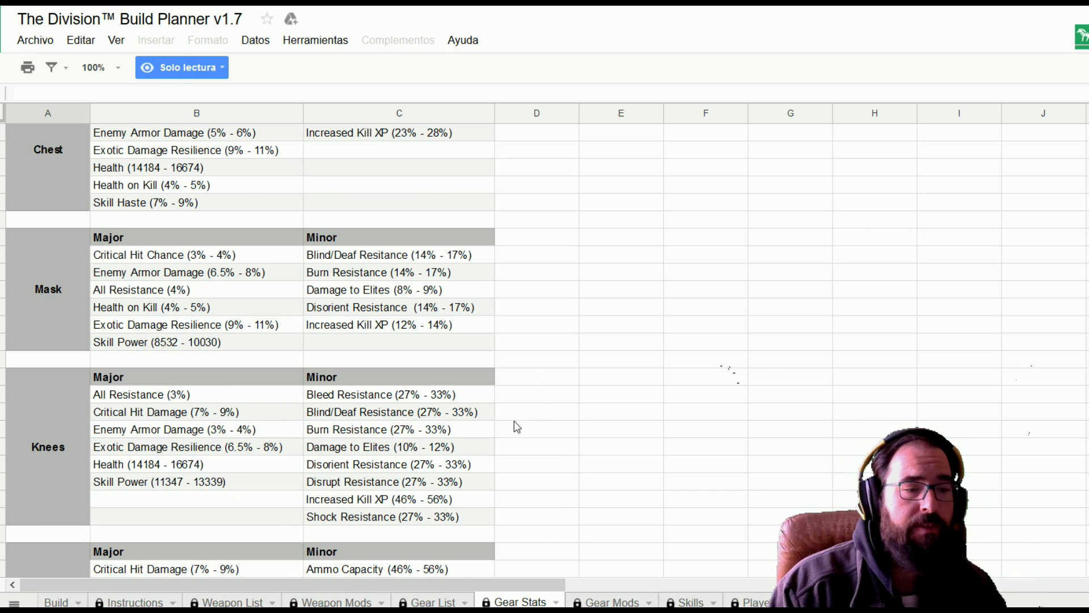
{"action": "scroll", "coordinate": [516, 434], "scroll_direction": "down", "scroll_amount": 2}
{"action": "scroll", "coordinate": [518, 442], "scroll_direction": "down", "scroll_amount": 2}
{"action": "scroll", "coordinate": [518, 442], "scroll_direction": "down", "scroll_amount": 4}
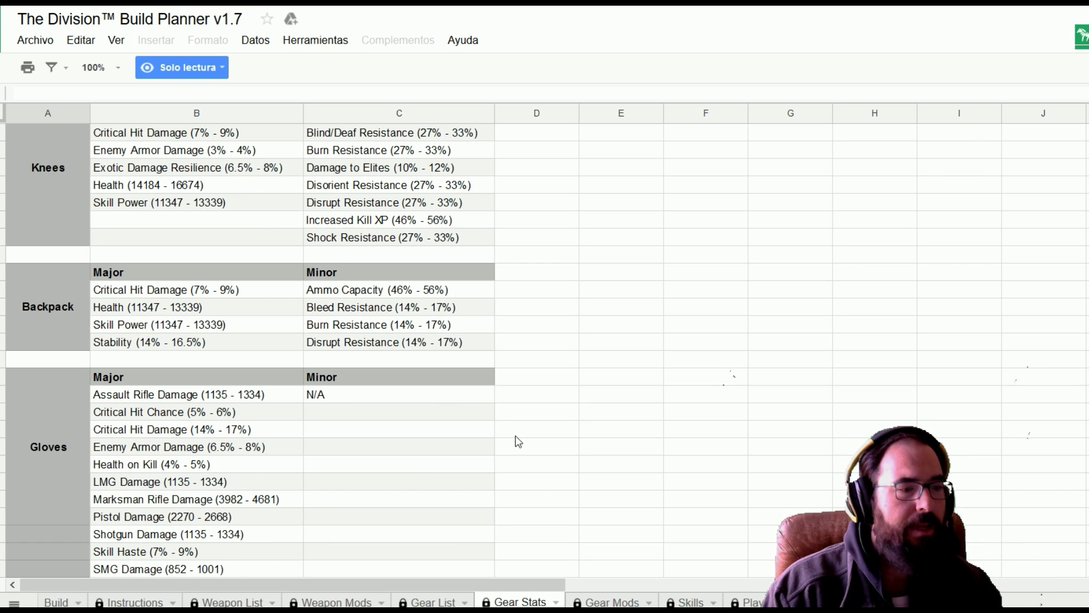
{"action": "scroll", "coordinate": [516, 436], "scroll_direction": "down", "scroll_amount": 2}
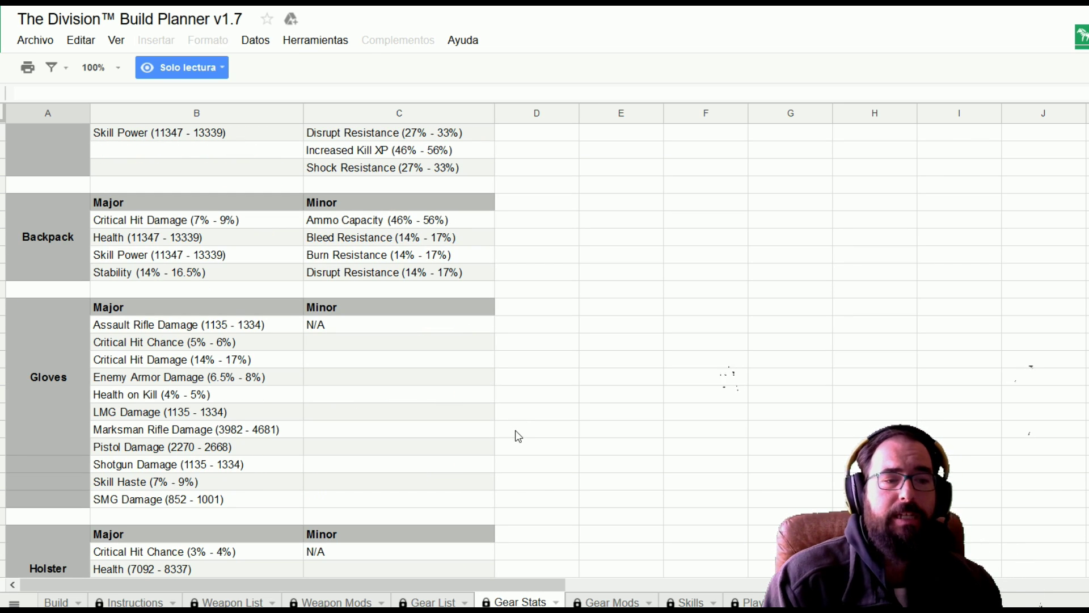
{"action": "scroll", "coordinate": [412, 393], "scroll_direction": "down", "scroll_amount": 2}
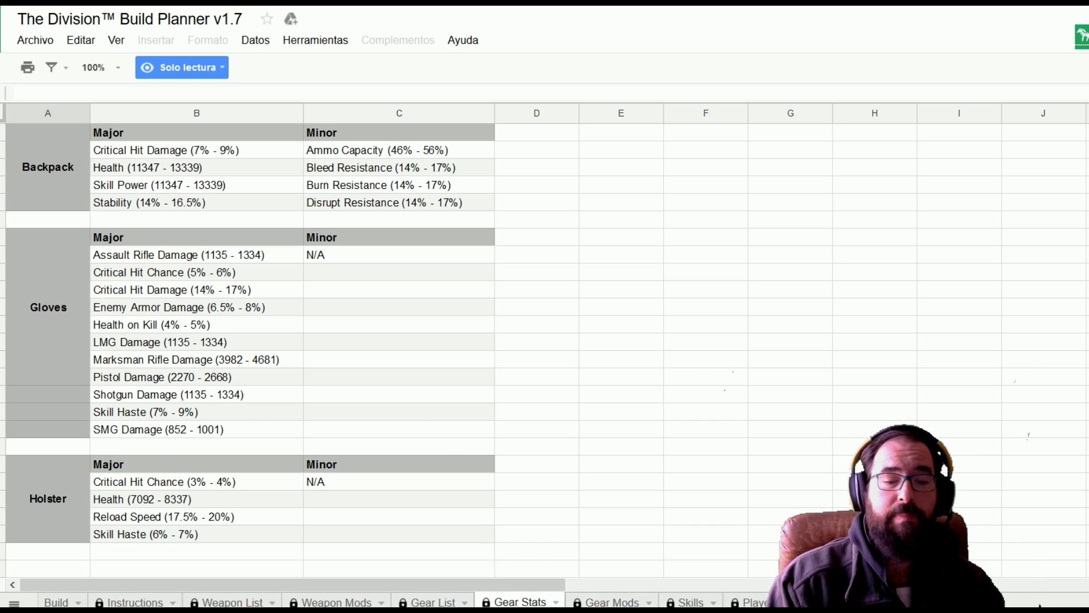
Step: Examine the Performance Mods table on the Gear Mods sheet, singling out the Ballistic Shield entries
{"action": "left_click", "coordinate": [611, 601]}
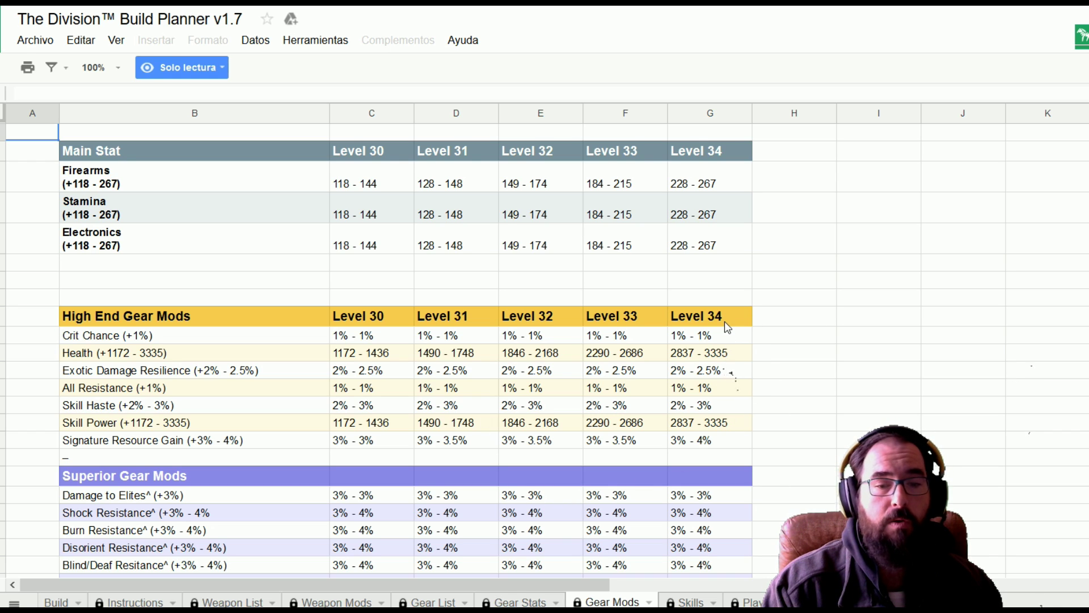
{"action": "scroll", "coordinate": [732, 341], "scroll_direction": "down", "scroll_amount": 1}
{"action": "scroll", "coordinate": [751, 342], "scroll_direction": "down", "scroll_amount": 10}
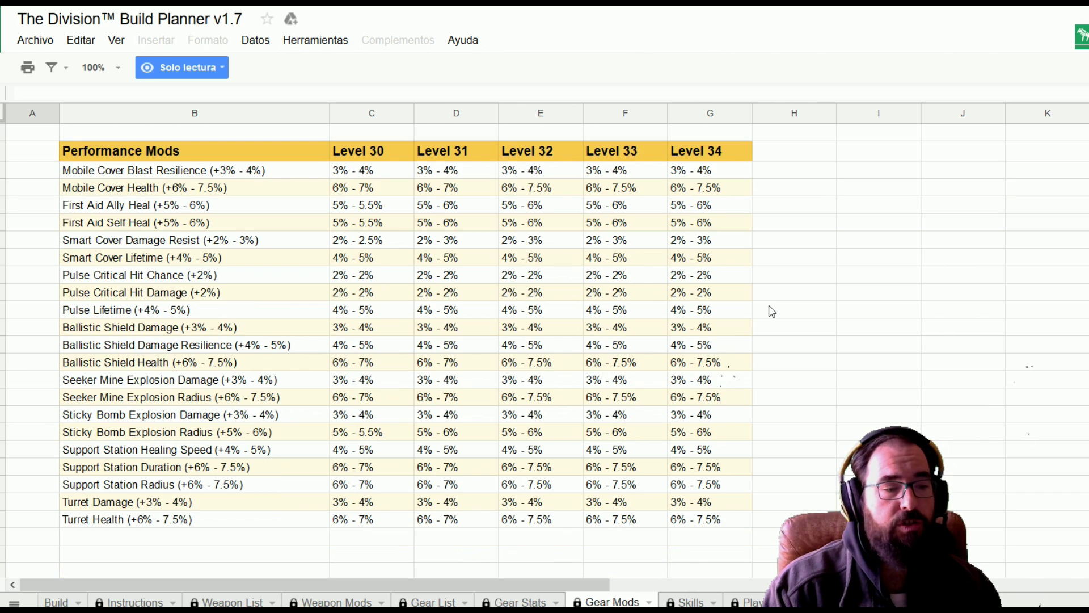
{"action": "left_click", "coordinate": [72, 366]}
{"action": "left_click", "coordinate": [65, 332]}
{"action": "left_click", "coordinate": [95, 339]}
{"action": "left_click", "coordinate": [93, 364]}
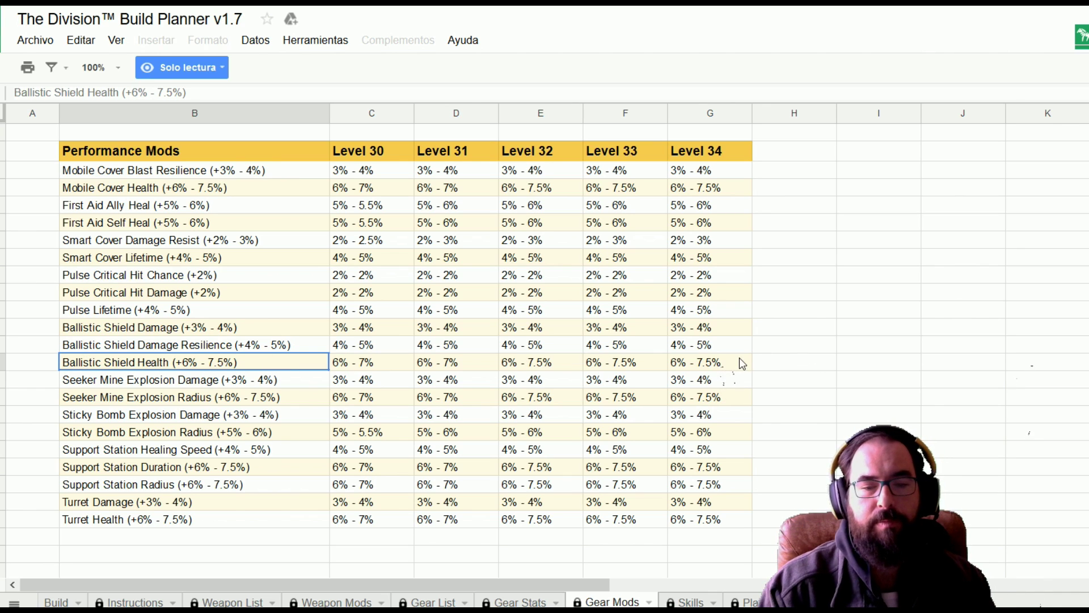
Step: Check the First Aid Self Heal performance mod, and review the Superior, High End and Main Stat mod tables
{"action": "scroll", "coordinate": [742, 354], "scroll_direction": "up", "scroll_amount": 2}
{"action": "scroll", "coordinate": [742, 354], "scroll_direction": "down", "scroll_amount": 2}
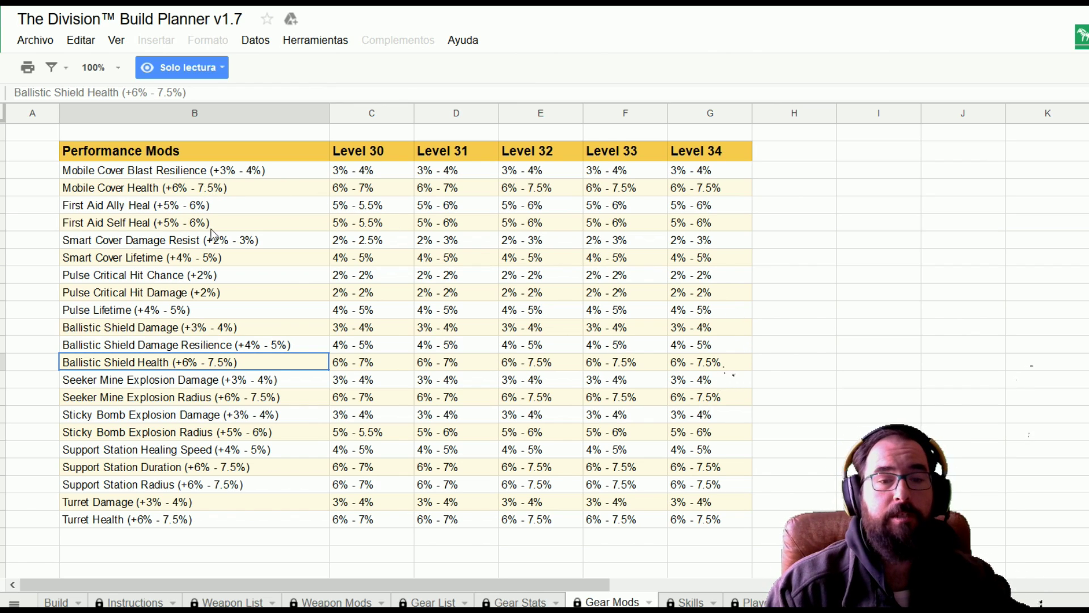
{"action": "left_click", "coordinate": [164, 228]}
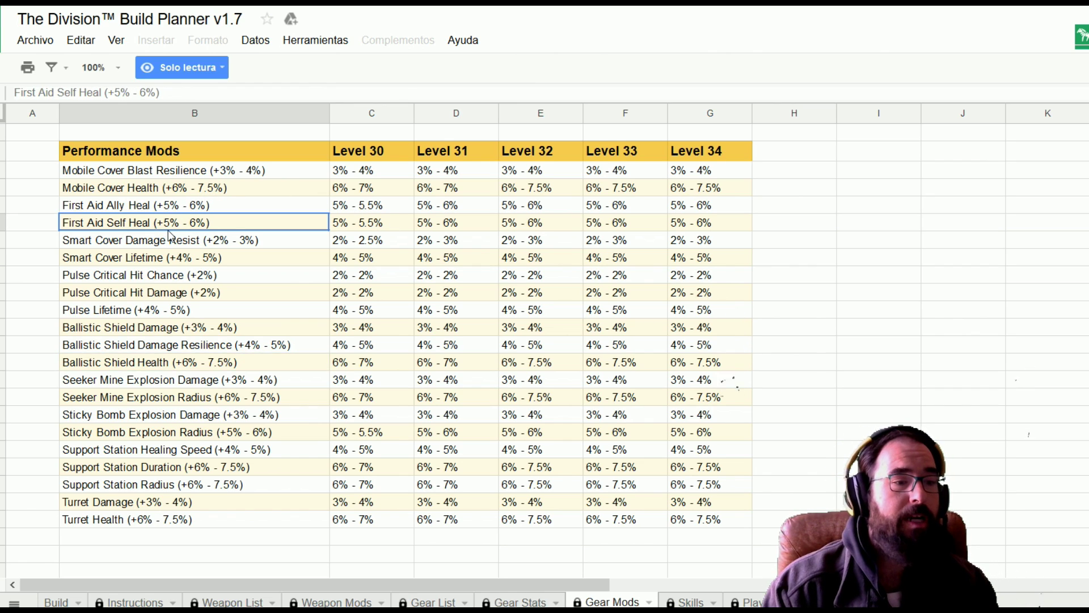
{"action": "scroll", "coordinate": [340, 347], "scroll_direction": "up", "scroll_amount": 7}
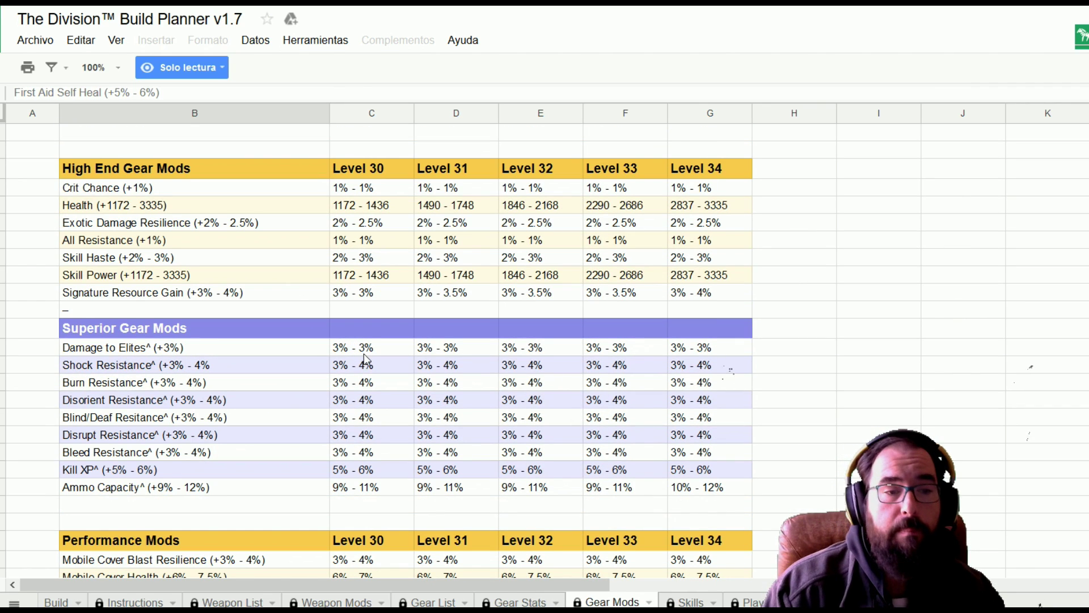
{"action": "scroll", "coordinate": [366, 360], "scroll_direction": "up", "scroll_amount": 3}
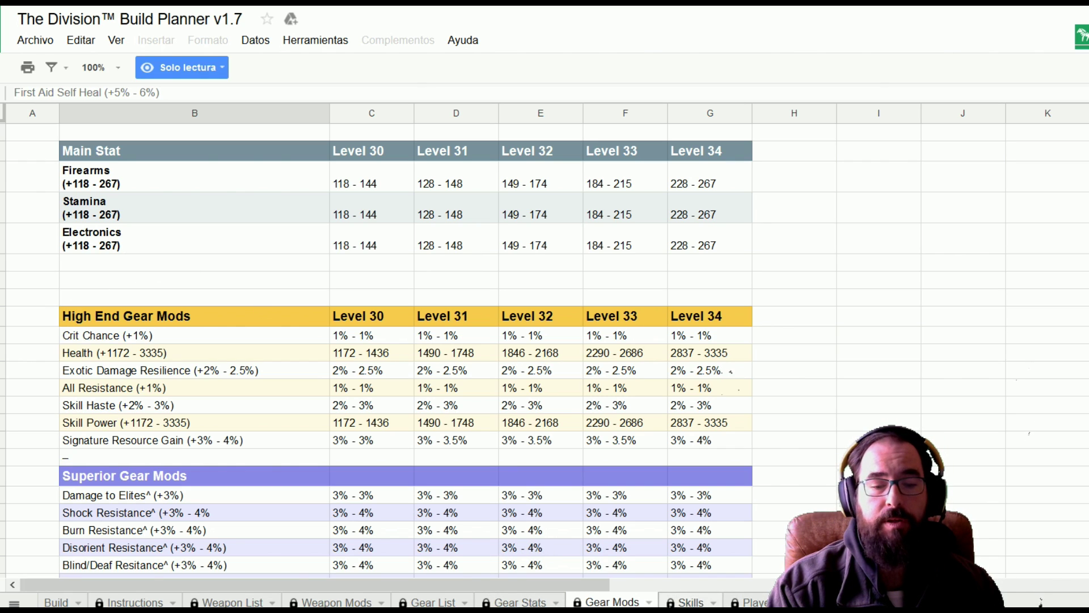
Step: Review the Skills sheet and the player talents, including One is None's description, and return to the Gear Mods sheet
{"action": "left_click", "coordinate": [686, 602]}
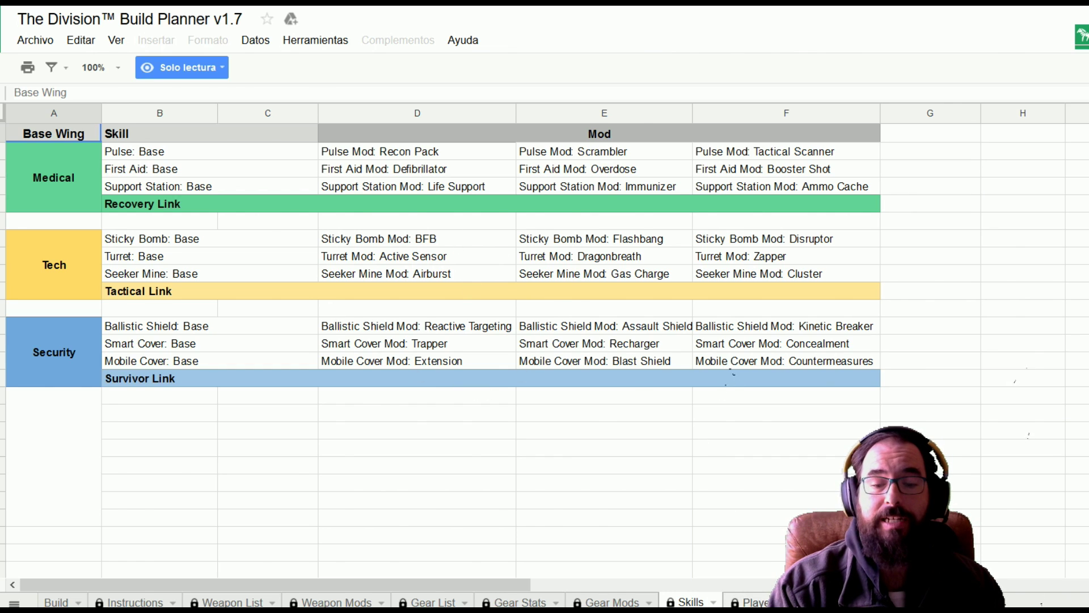
{"action": "left_click", "coordinate": [749, 601]}
{"action": "left_click", "coordinate": [338, 518]}
{"action": "left_click", "coordinate": [334, 508]}
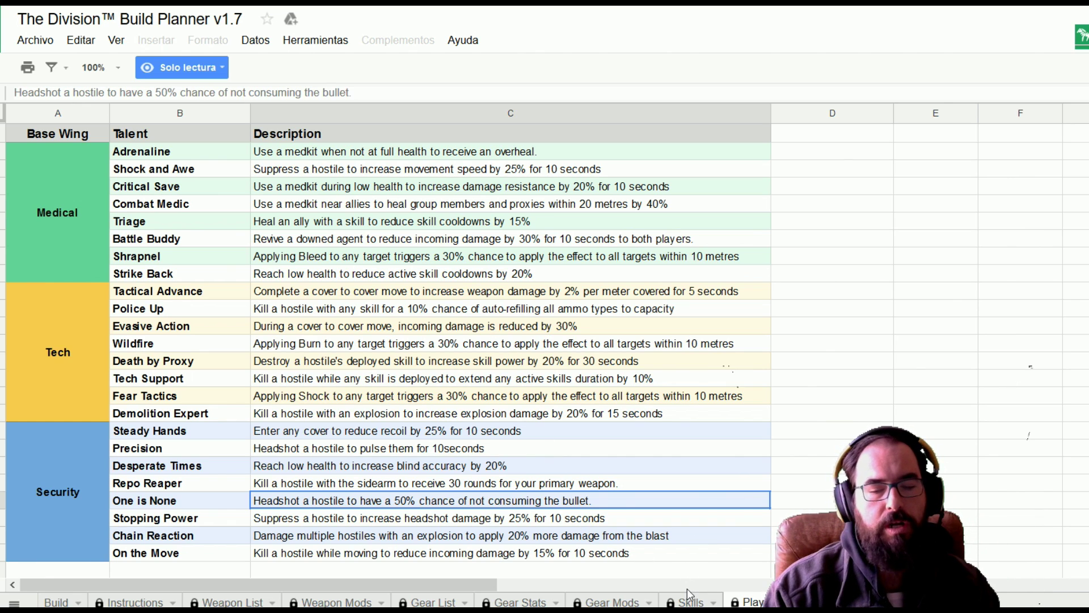
{"action": "left_click", "coordinate": [614, 600]}
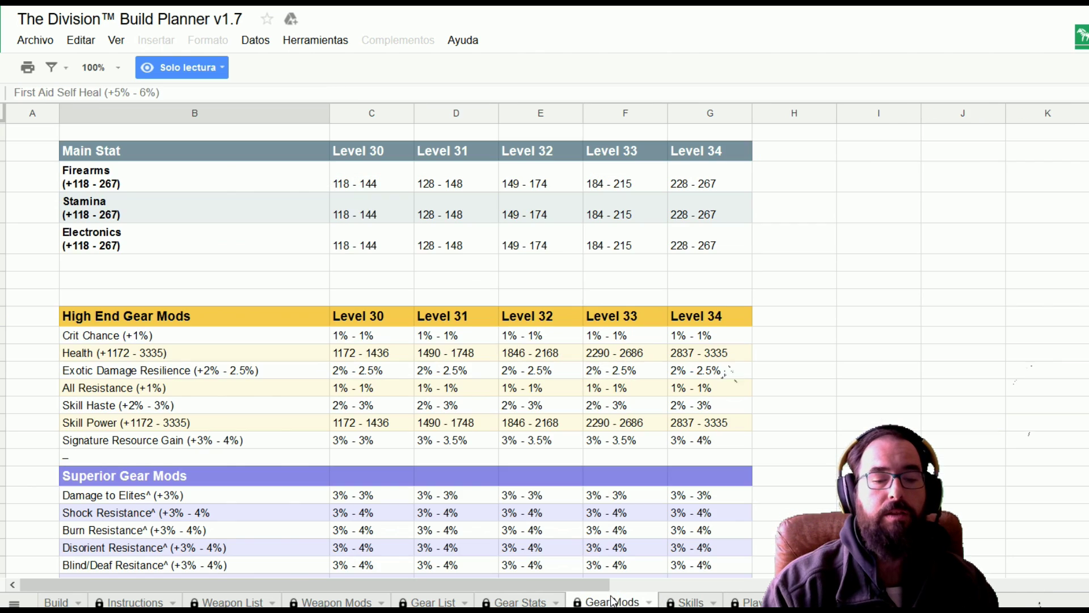
Step: Revisit the Gear Mods, Gear List, Weapon Mods and Weapon List sheets to compare their reference tables
{"action": "scroll", "coordinate": [567, 505], "scroll_direction": "down", "scroll_amount": 1}
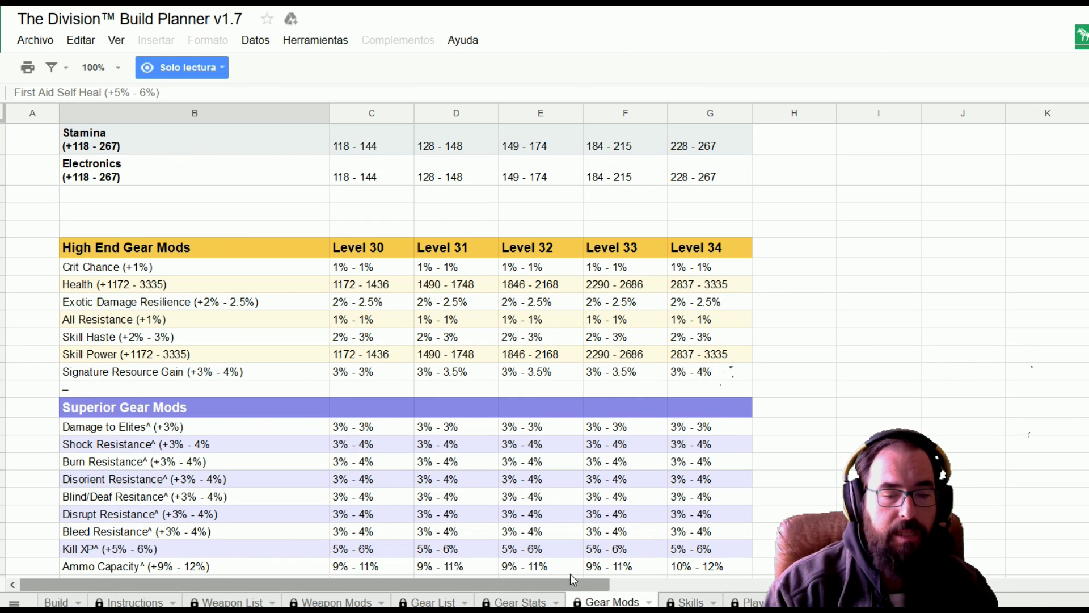
{"action": "left_click", "coordinate": [519, 601]}
{"action": "left_click", "coordinate": [453, 600]}
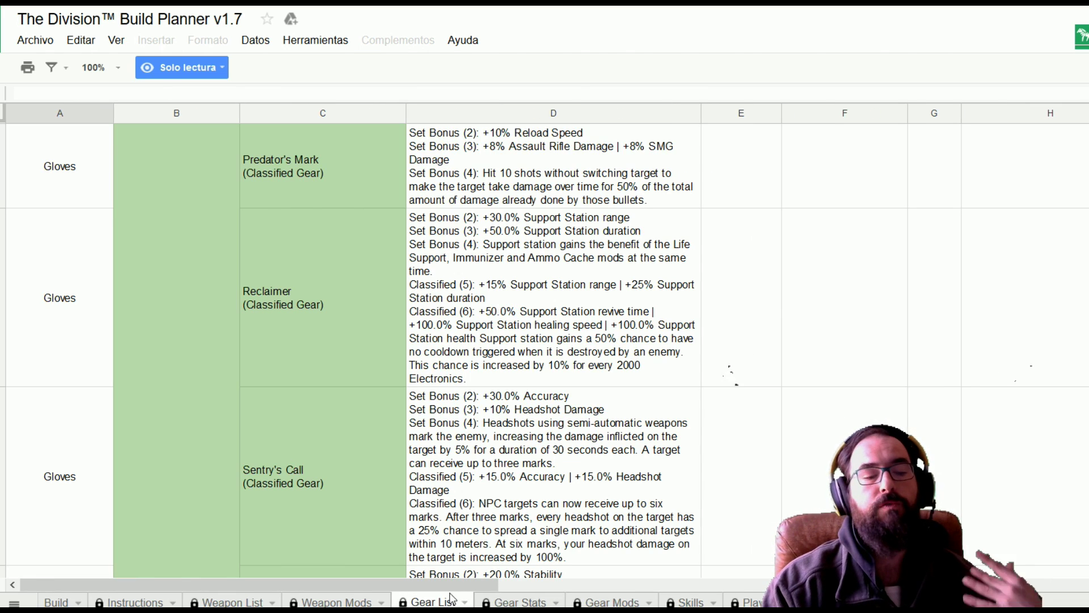
{"action": "left_click", "coordinate": [335, 601]}
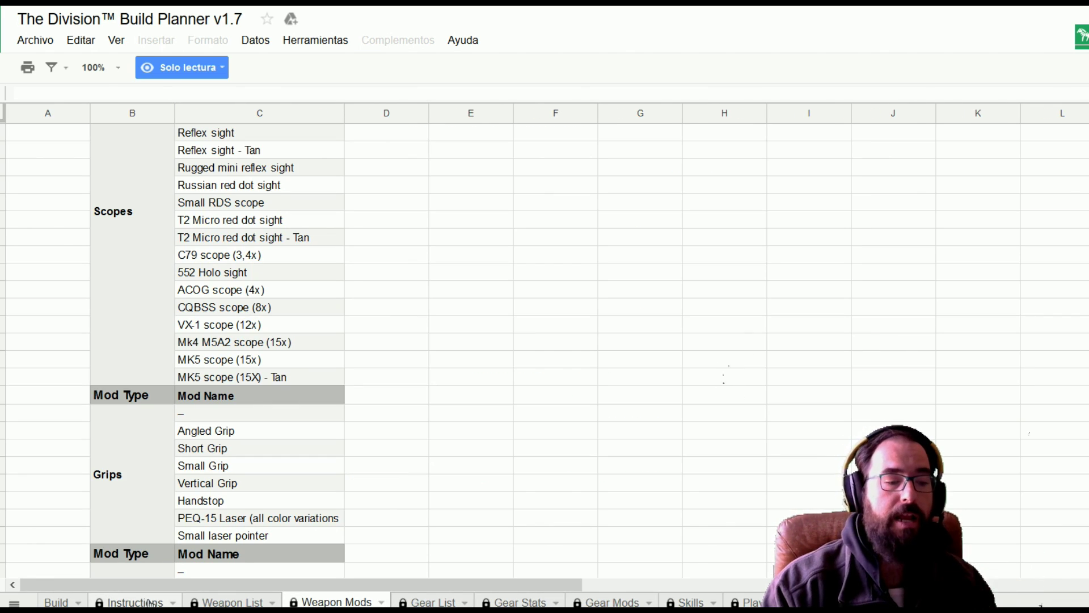
{"action": "left_click", "coordinate": [238, 601]}
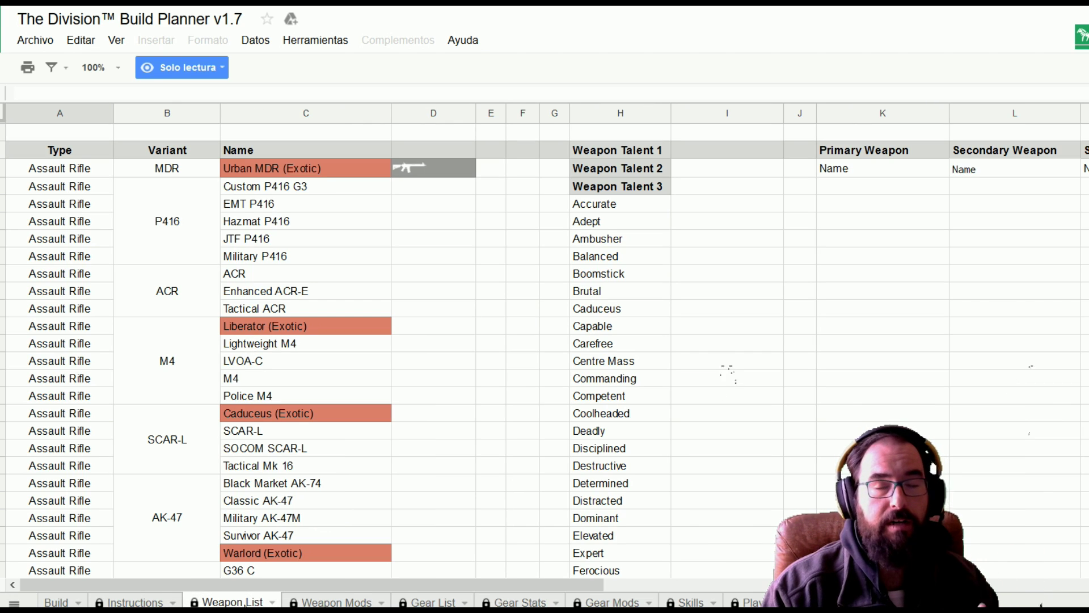
{"action": "left_click", "coordinate": [319, 602]}
{"action": "left_click", "coordinate": [431, 601]}
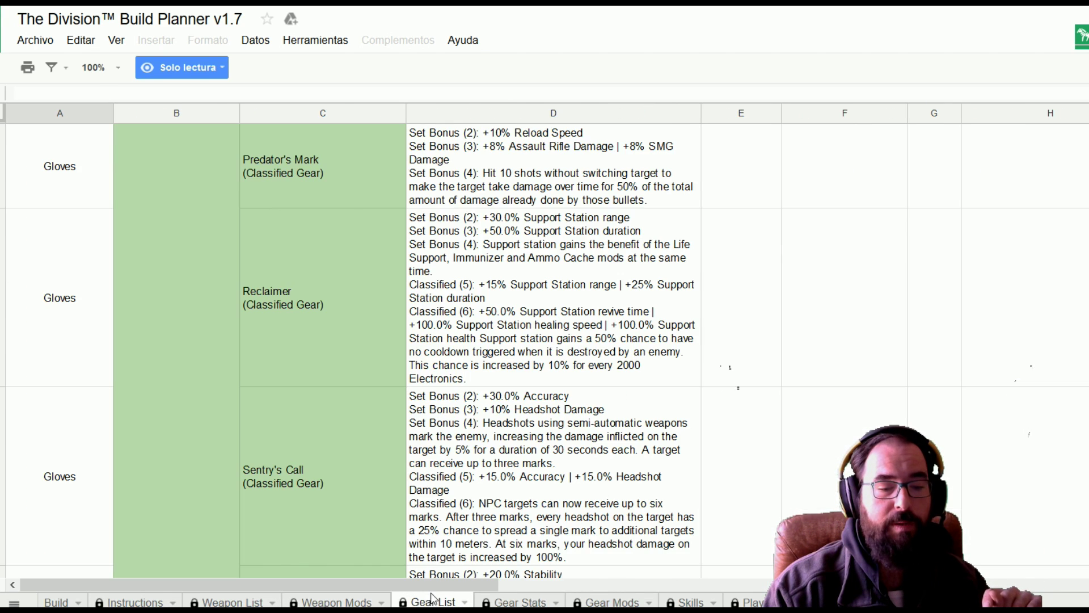
{"action": "left_click", "coordinate": [275, 602]}
{"action": "left_click", "coordinate": [291, 600]}
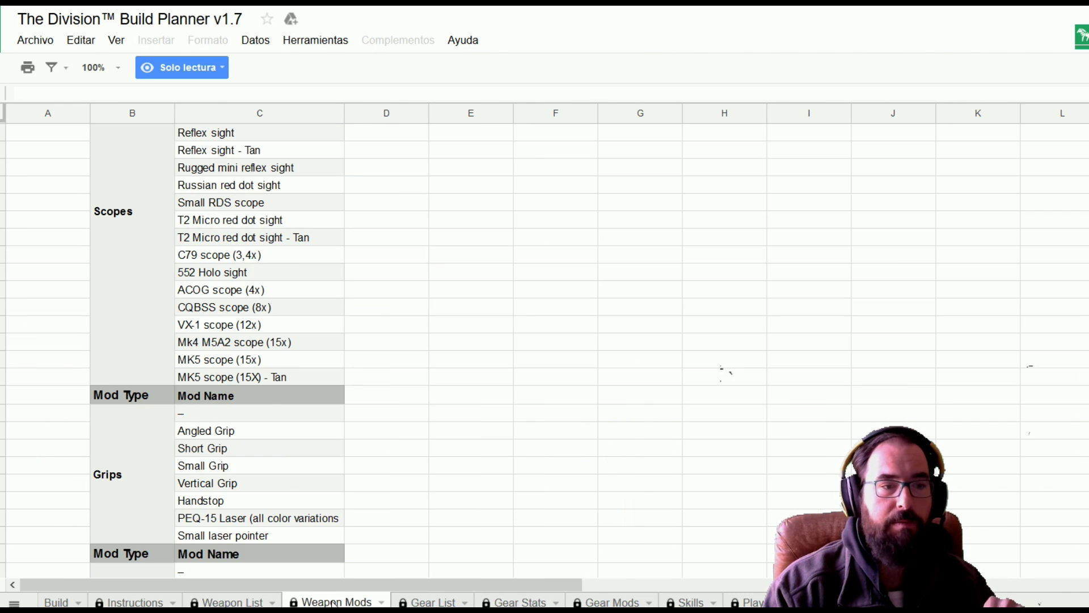
{"action": "left_click", "coordinate": [319, 602]}
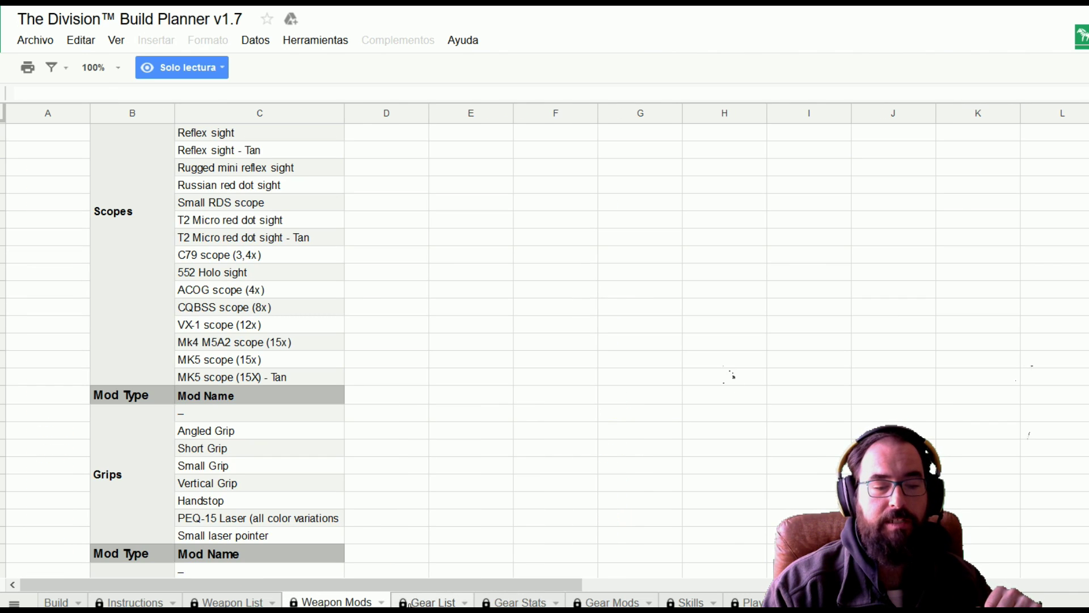
Step: Read through the gloves and holster entries with their set bonuses on the Gear List sheet, and open the Gear Stats sheet
{"action": "left_click", "coordinate": [432, 601]}
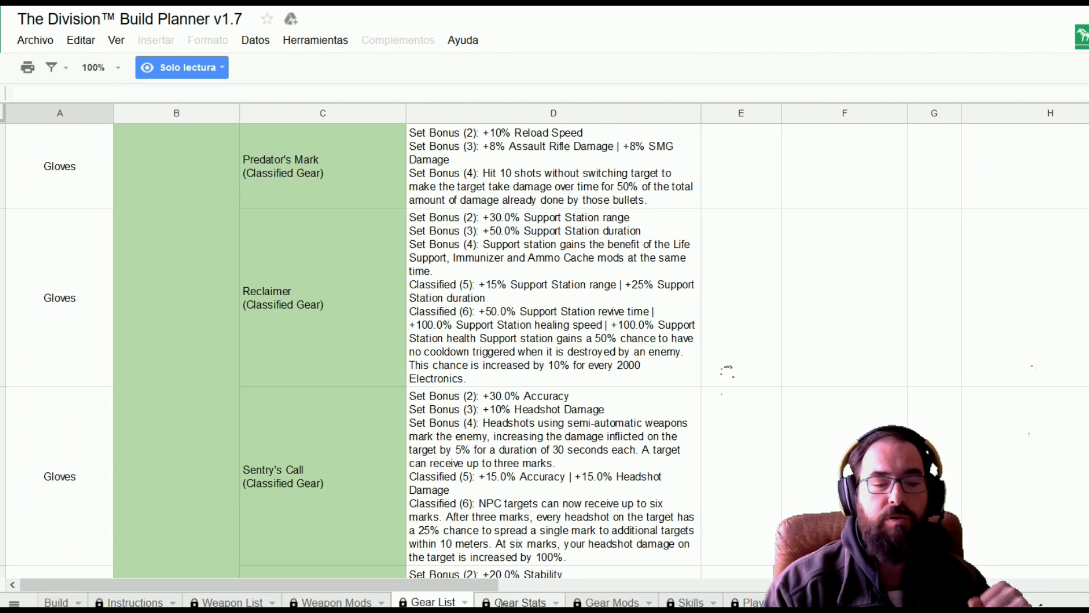
{"action": "scroll", "coordinate": [524, 397], "scroll_direction": "down", "scroll_amount": 10}
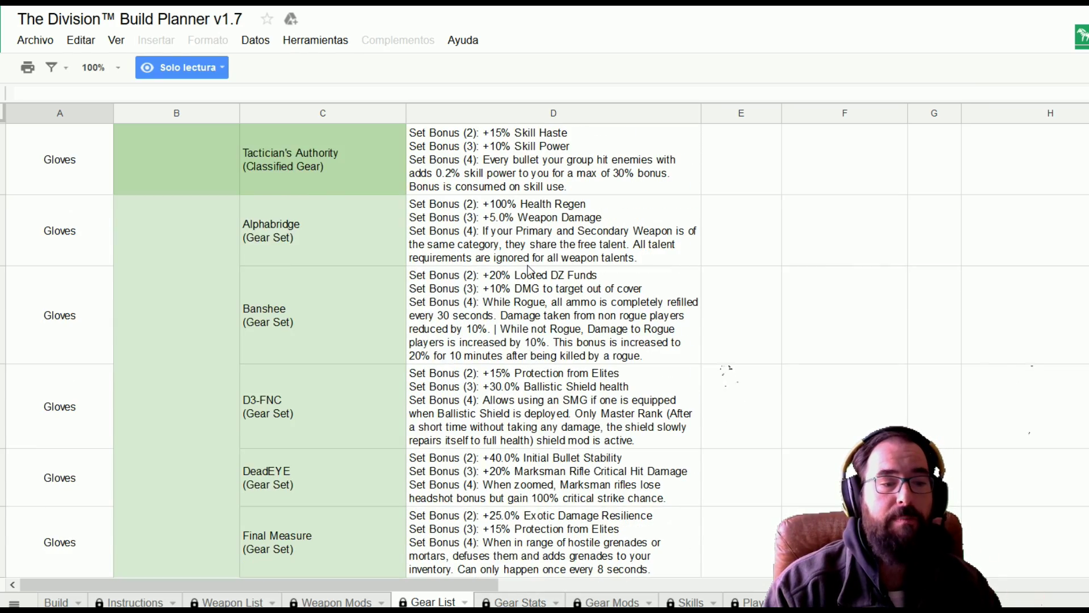
{"action": "scroll", "coordinate": [532, 282], "scroll_direction": "down", "scroll_amount": 10}
{"action": "scroll", "coordinate": [274, 335], "scroll_direction": "up", "scroll_amount": 5}
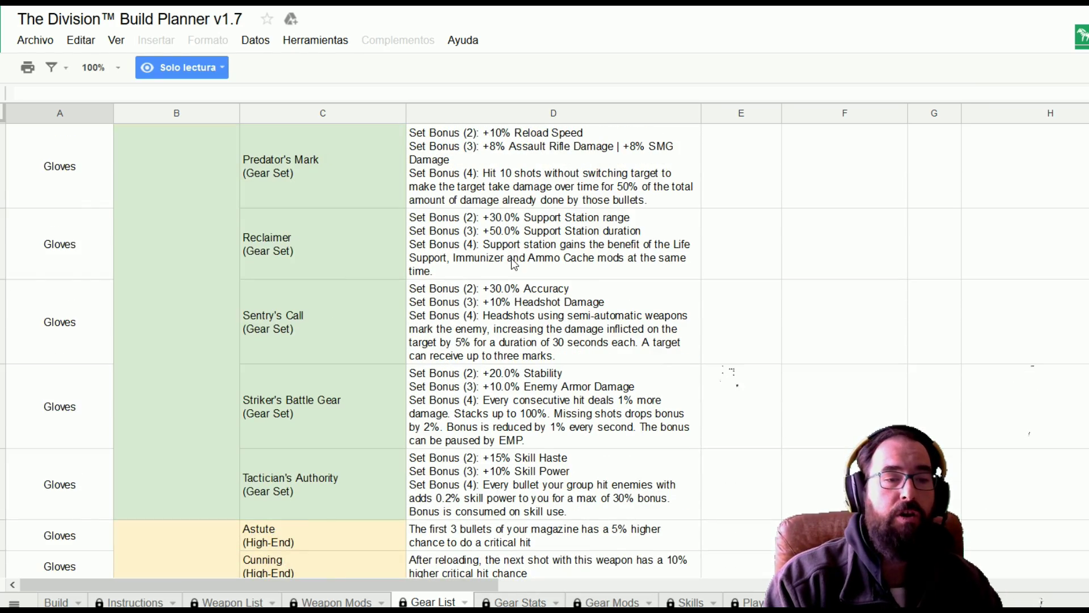
{"action": "scroll", "coordinate": [341, 324], "scroll_direction": "down", "scroll_amount": 8}
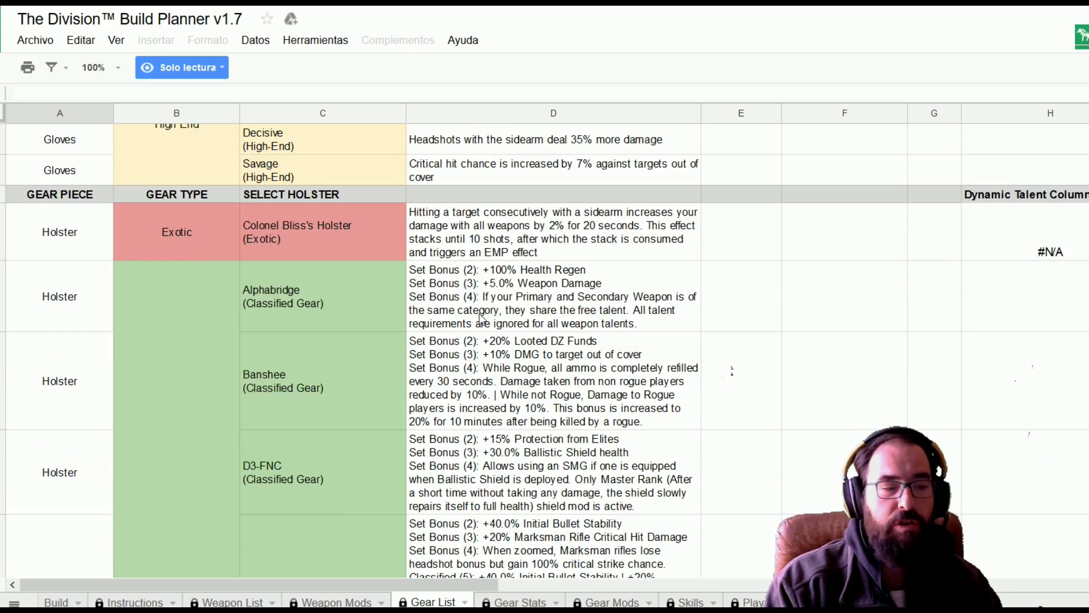
{"action": "scroll", "coordinate": [403, 313], "scroll_direction": "up", "scroll_amount": 4}
{"action": "scroll", "coordinate": [403, 314], "scroll_direction": "down", "scroll_amount": 10}
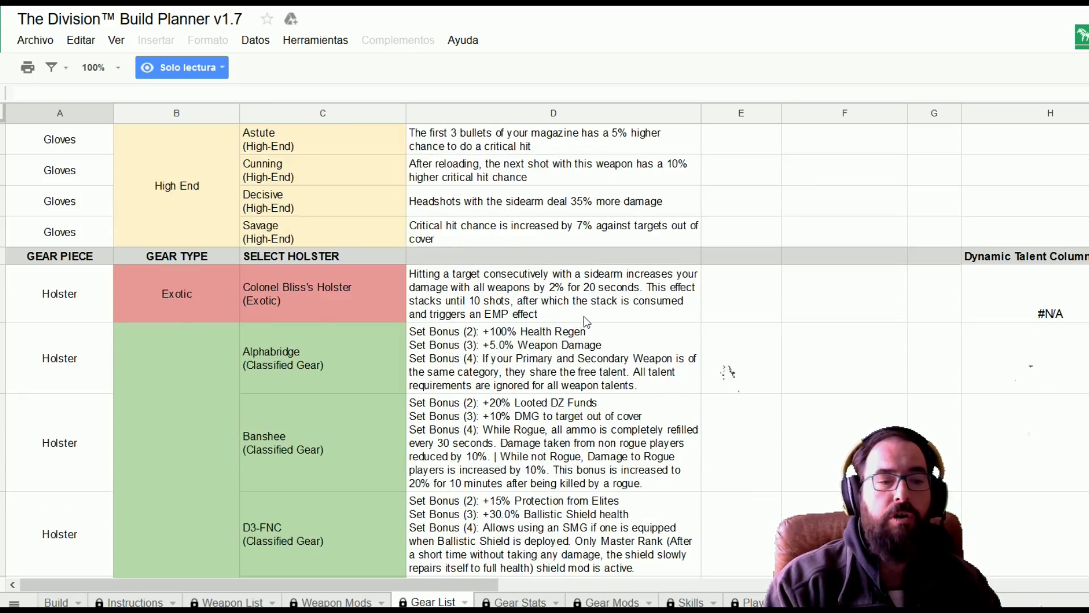
{"action": "scroll", "coordinate": [620, 328], "scroll_direction": "down", "scroll_amount": 8}
{"action": "scroll", "coordinate": [620, 328], "scroll_direction": "up", "scroll_amount": 15}
{"action": "scroll", "coordinate": [619, 328], "scroll_direction": "down", "scroll_amount": 4}
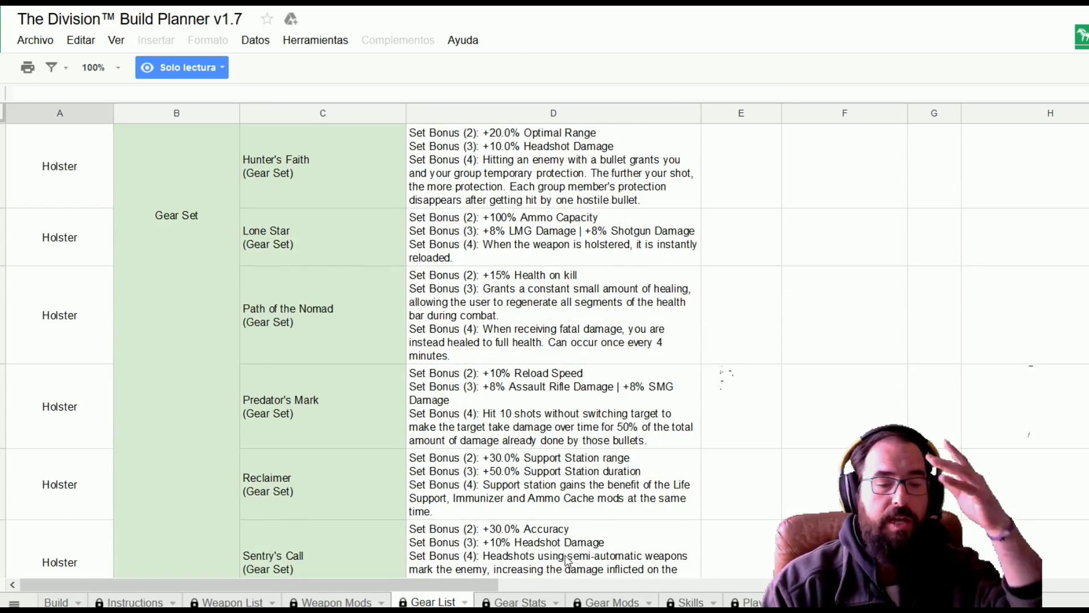
{"action": "left_click", "coordinate": [513, 603]}
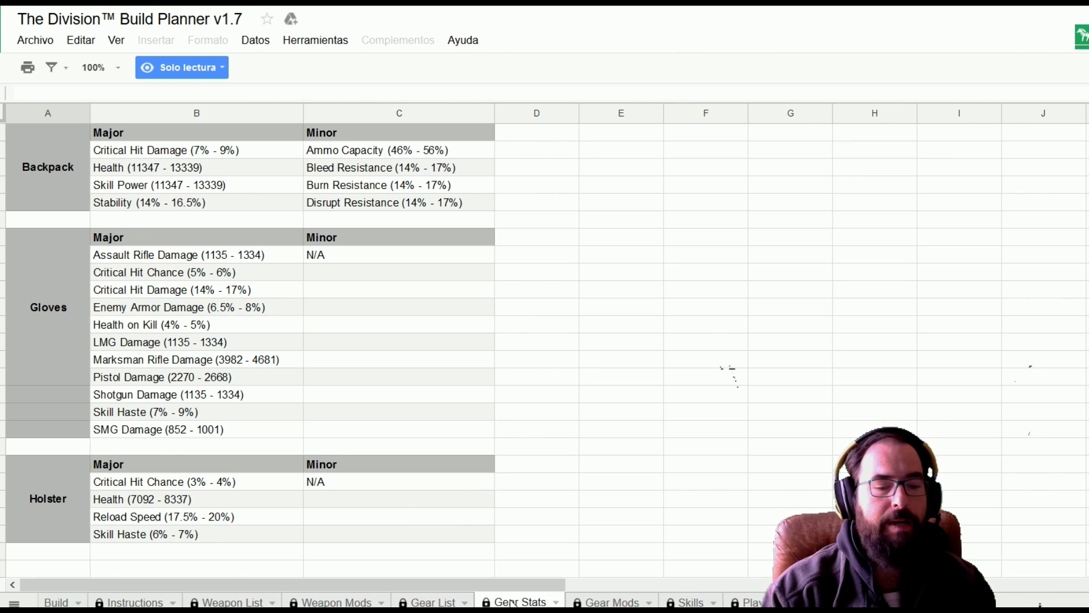
Step: Open the Instructions sheet and make an editable copy of the planner in Mi unidad, named Copia de The Division™ Build Planner v1.7
{"action": "left_click", "coordinate": [142, 603]}
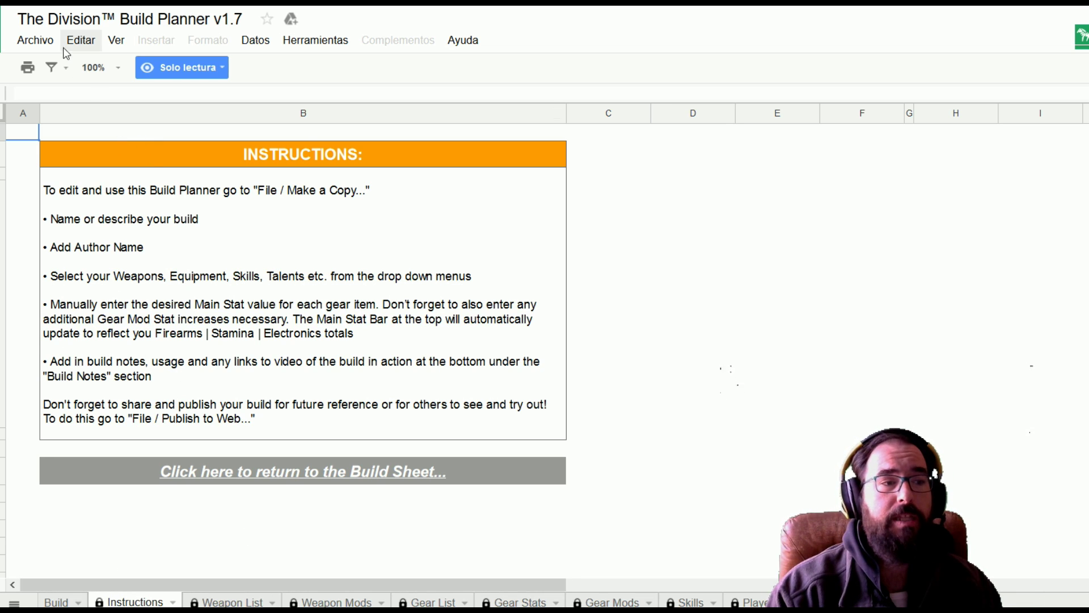
{"action": "left_click", "coordinate": [35, 41]}
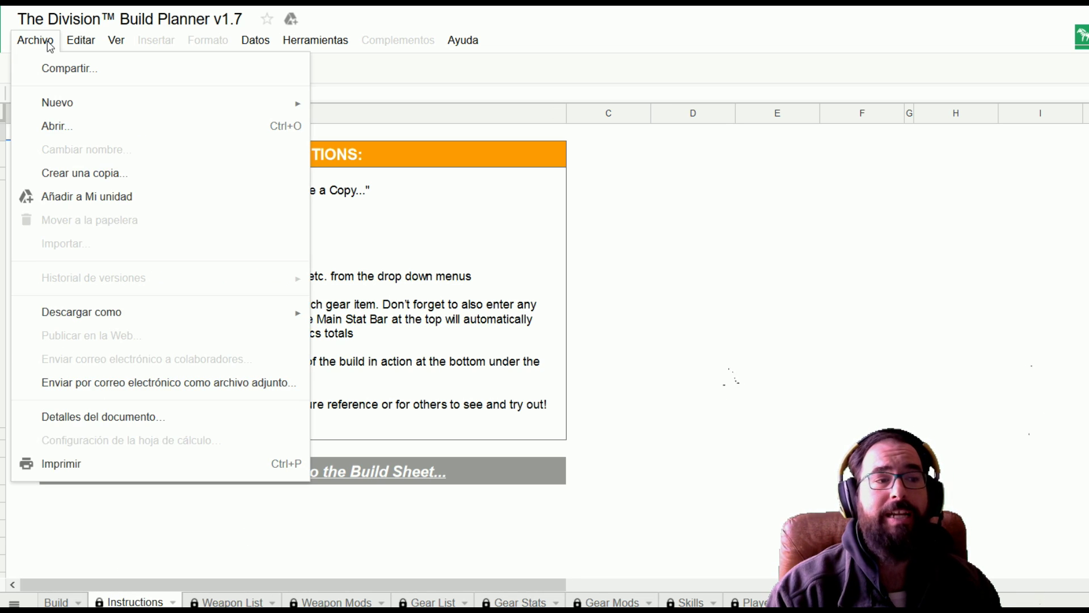
{"action": "left_click", "coordinate": [93, 180]}
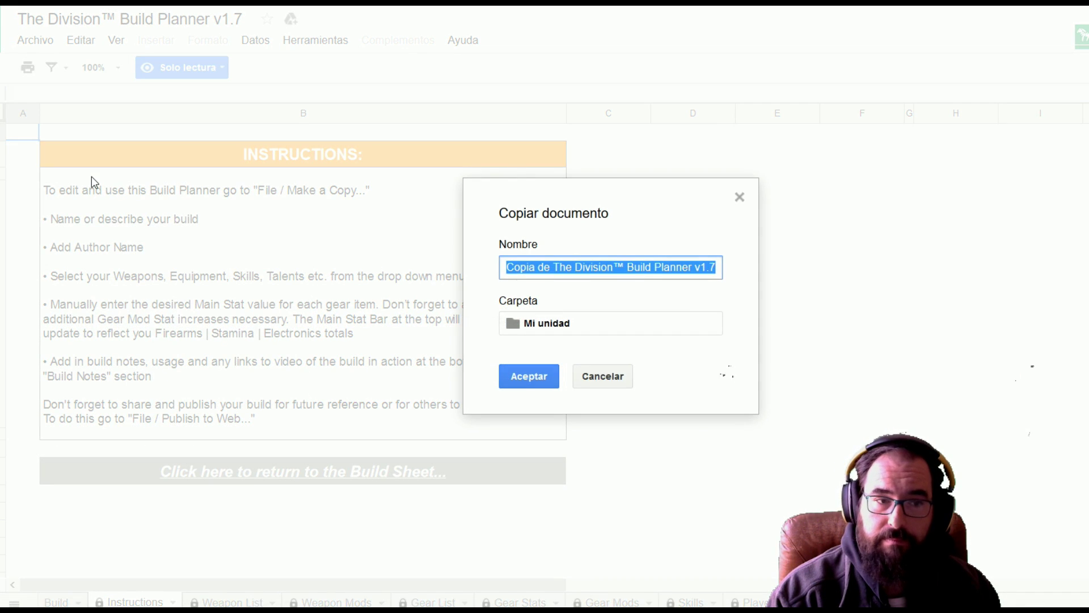
{"action": "left_click", "coordinate": [535, 375]}
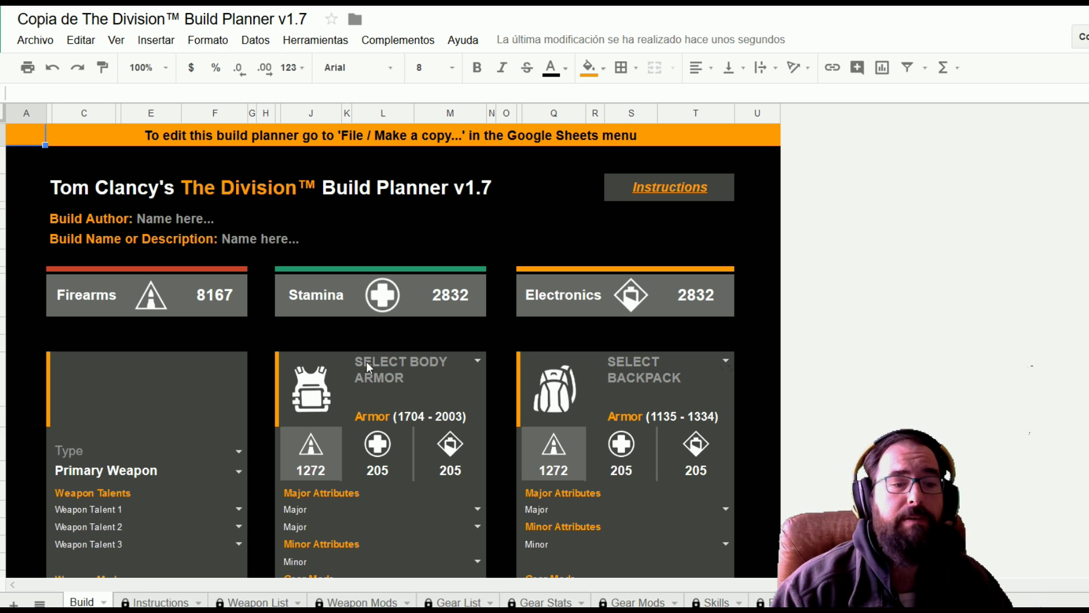
Step: Look over the copy's Build sheet, covering the weapon slots and the gear slots from body armor to holster
{"action": "scroll", "coordinate": [375, 347], "scroll_direction": "down", "scroll_amount": 2}
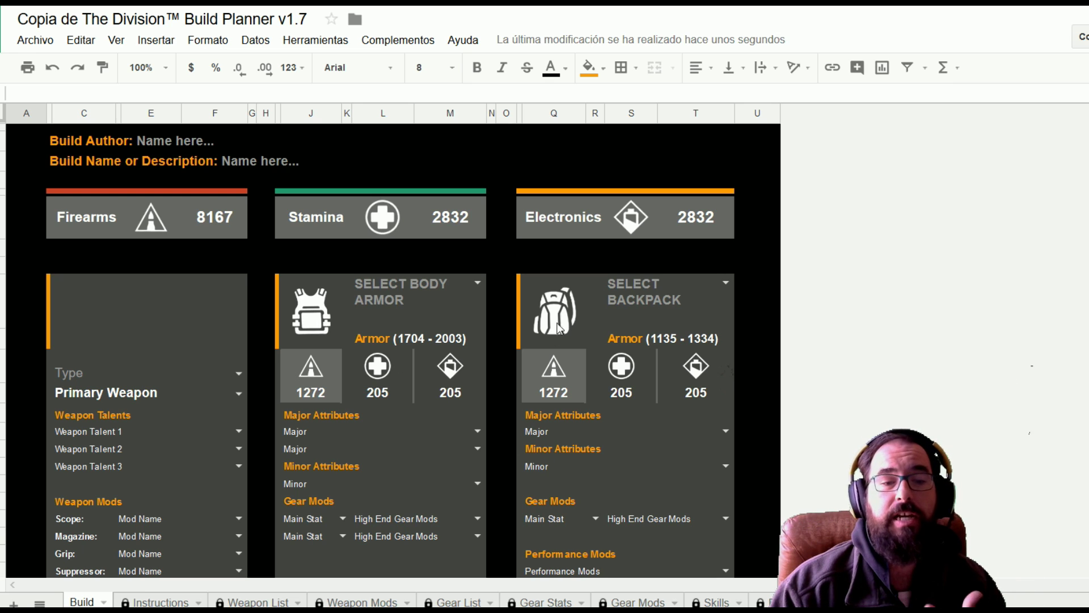
{"action": "scroll", "coordinate": [544, 310], "scroll_direction": "down", "scroll_amount": 7}
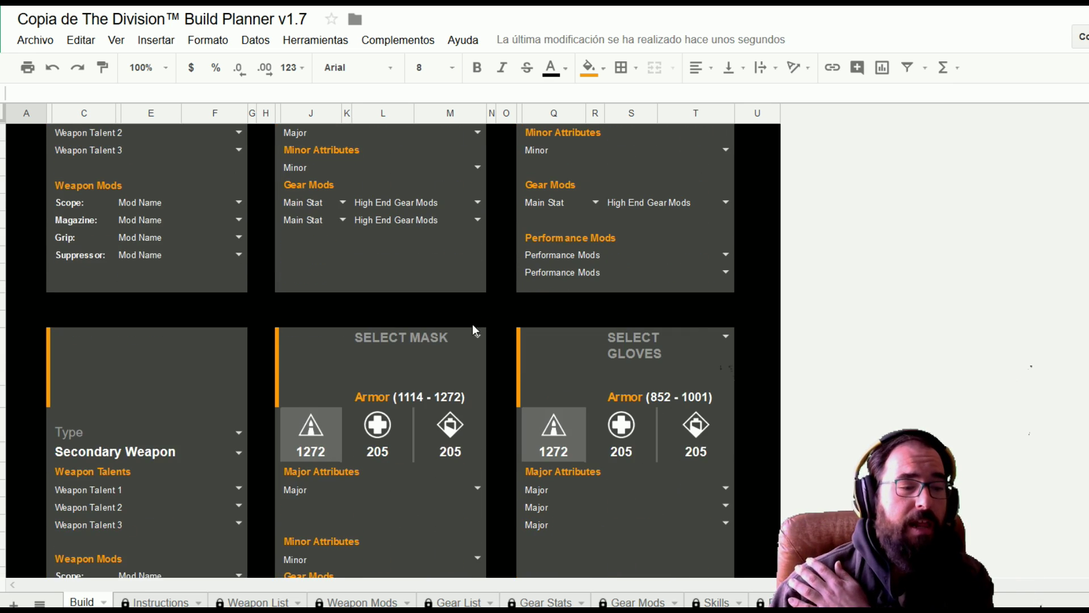
{"action": "scroll", "coordinate": [120, 388], "scroll_direction": "down", "scroll_amount": 1}
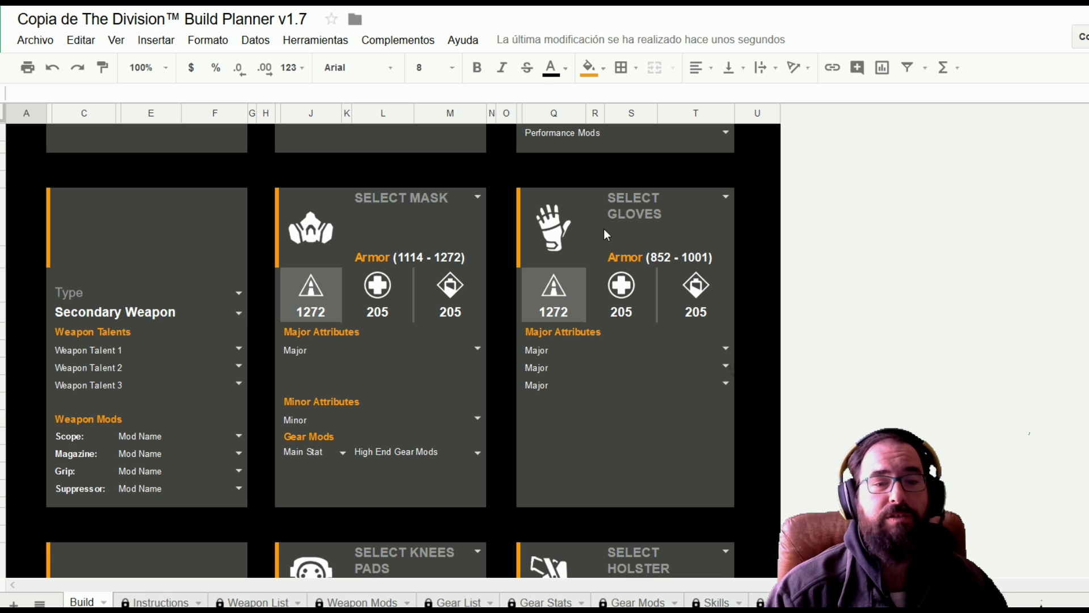
{"action": "scroll", "coordinate": [544, 389], "scroll_direction": "down", "scroll_amount": 3}
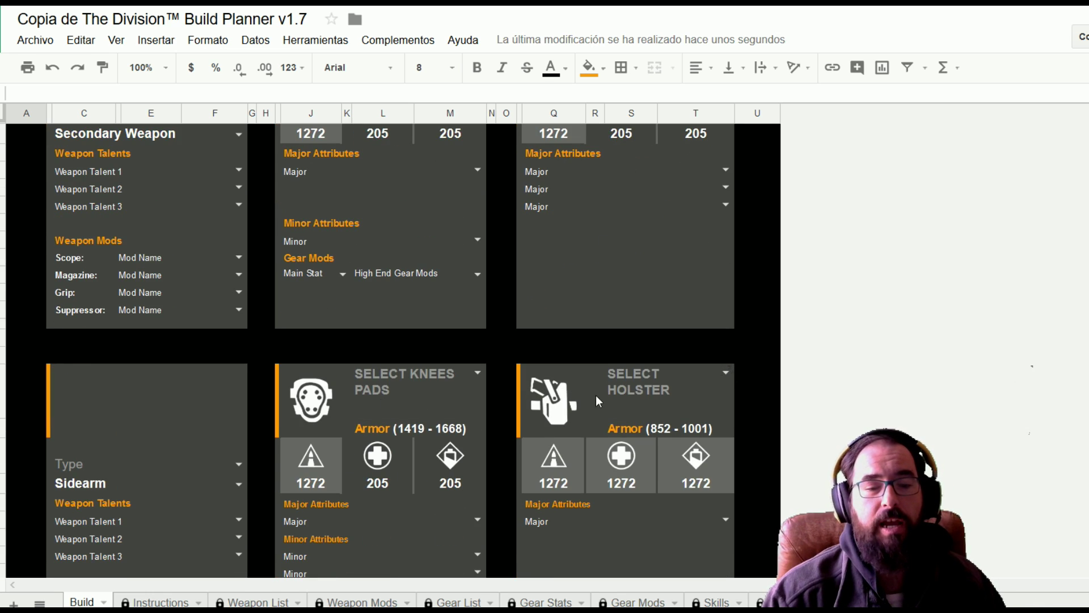
{"action": "scroll", "coordinate": [593, 397], "scroll_direction": "up", "scroll_amount": 15}
{"action": "scroll", "coordinate": [395, 284], "scroll_direction": "down", "scroll_amount": 4}
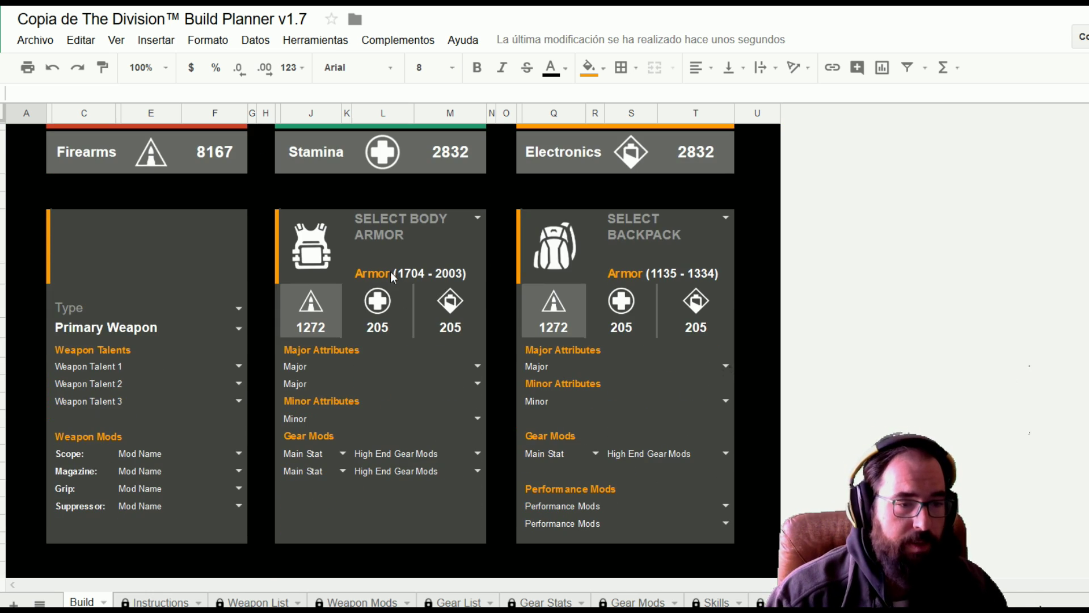
{"action": "scroll", "coordinate": [396, 285], "scroll_direction": "up", "scroll_amount": 2}
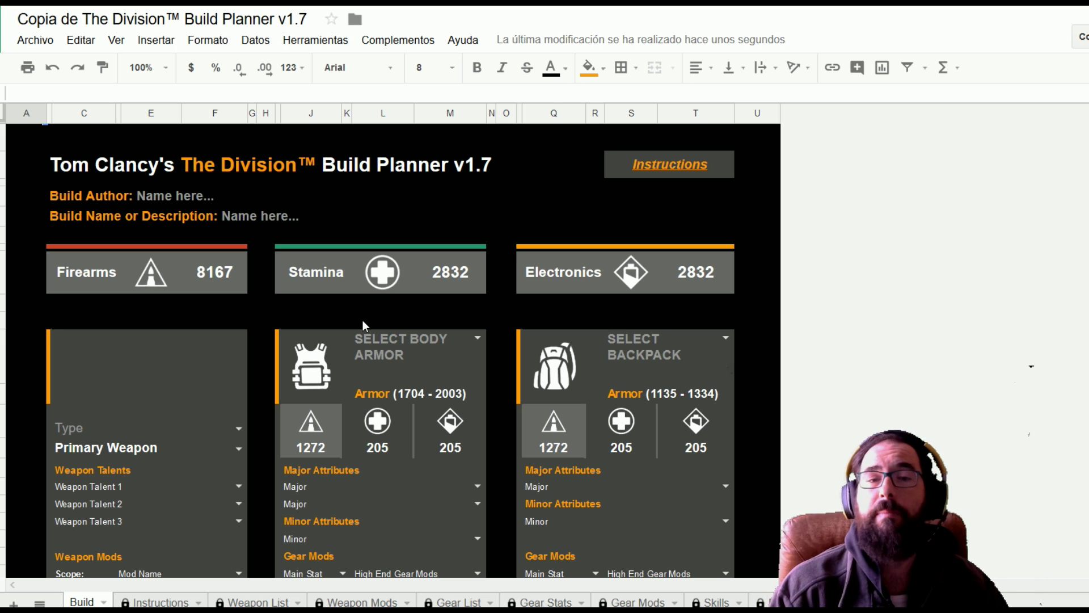
Step: Set the build's body armor to Sentry's Call (Gear Set)
{"action": "left_click", "coordinate": [387, 359]}
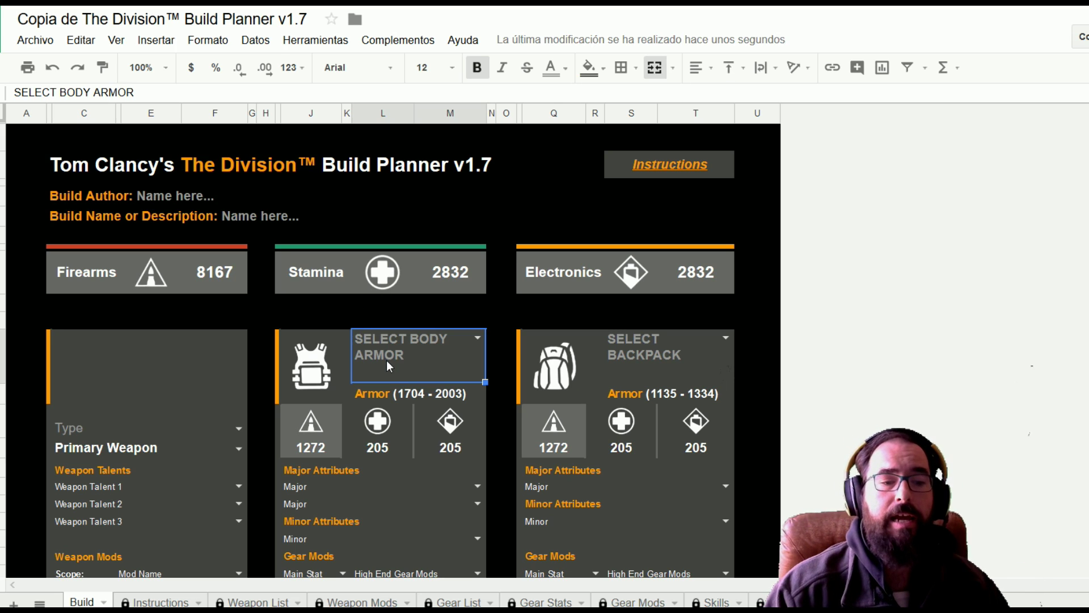
{"action": "double_click", "coordinate": [457, 339]}
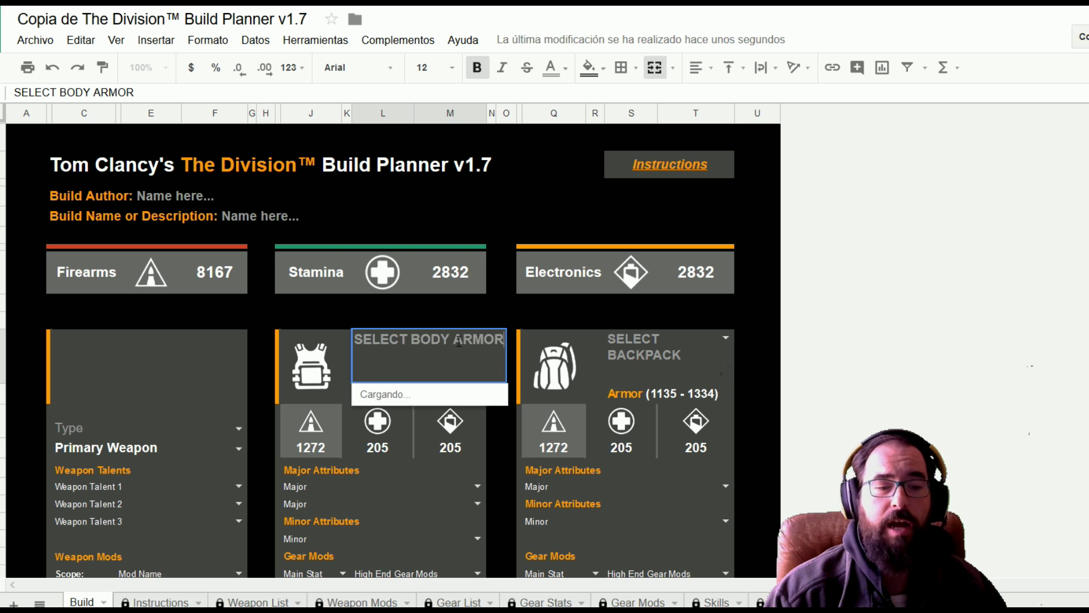
{"action": "scroll", "coordinate": [464, 413], "scroll_direction": "down", "scroll_amount": 8}
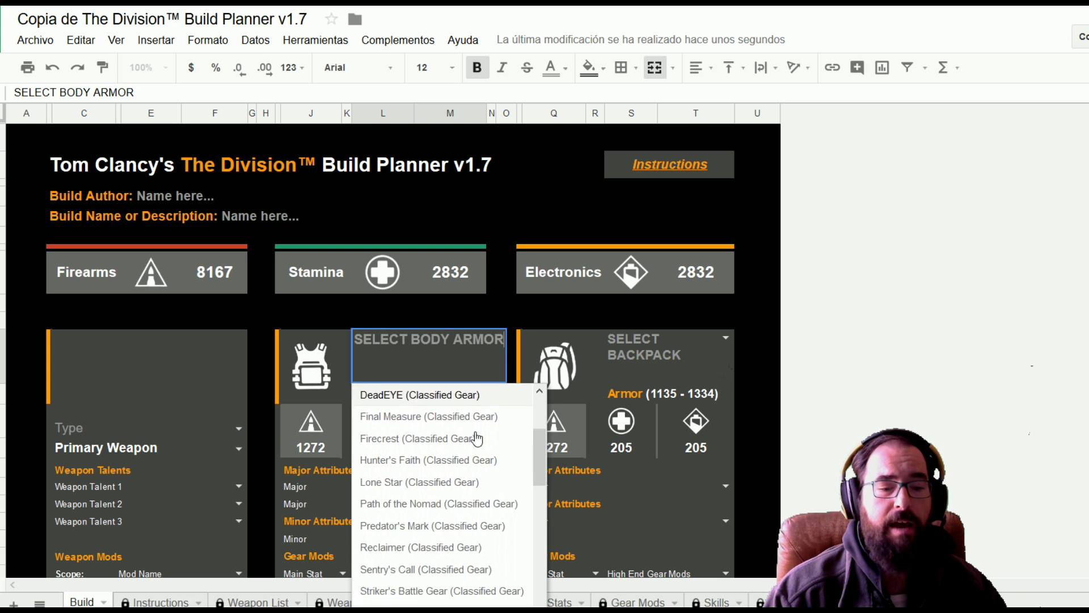
{"action": "scroll", "coordinate": [483, 469], "scroll_direction": "down", "scroll_amount": 2}
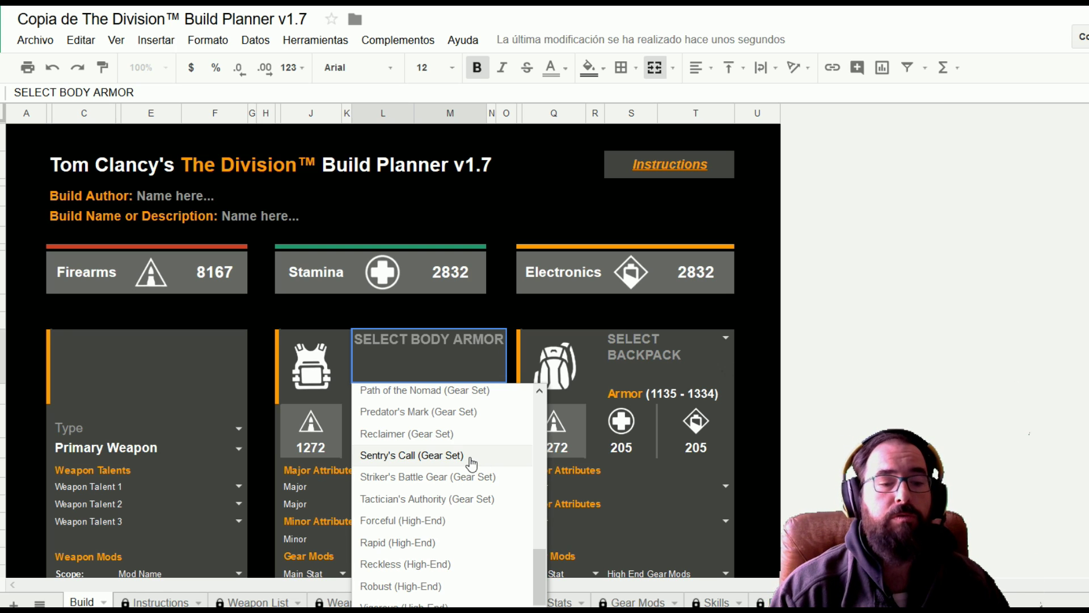
{"action": "left_click", "coordinate": [470, 457]}
Step: Set the build's backpack to NinjaBike Messenger Bag (Exotic)
{"action": "left_click", "coordinate": [596, 363]}
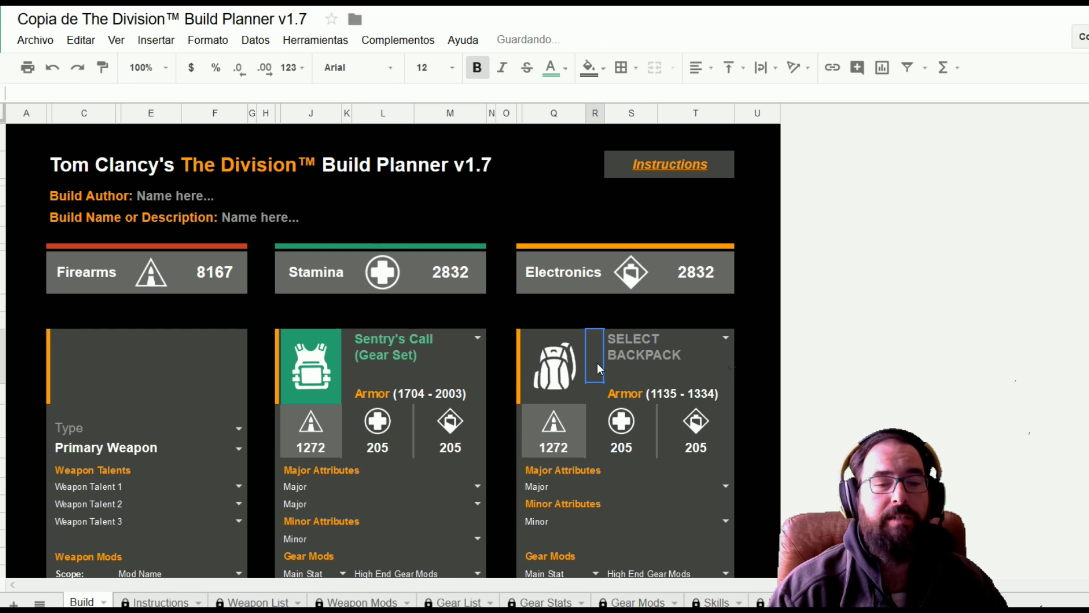
{"action": "left_click", "coordinate": [669, 360]}
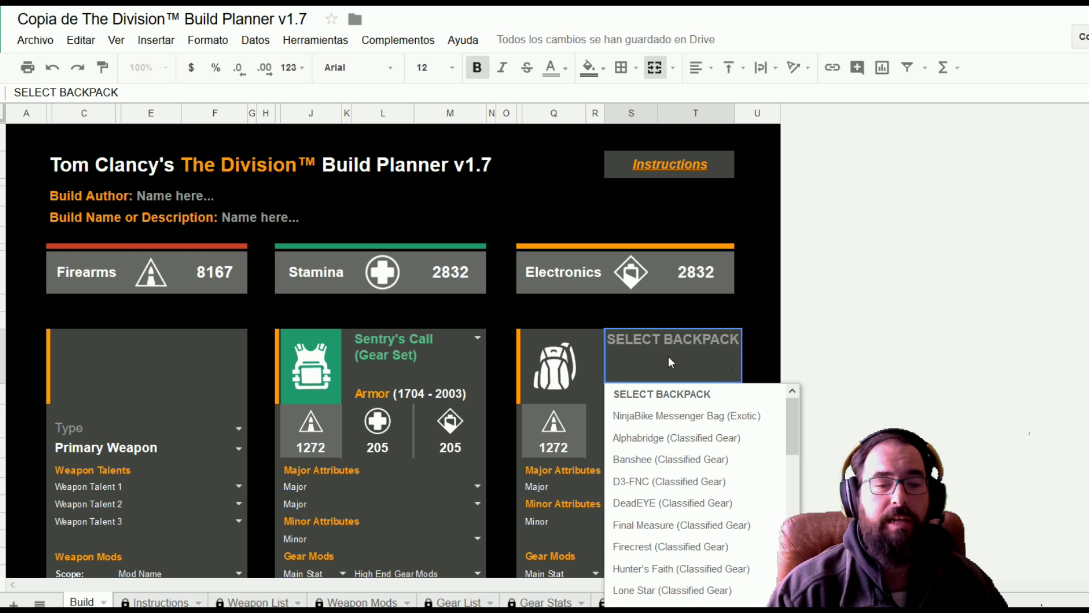
{"action": "left_click", "coordinate": [679, 427]}
Step: Set the Firearms value of the Sentry's Call body armor to 1252
{"action": "scroll", "coordinate": [468, 425], "scroll_direction": "down", "scroll_amount": 3}
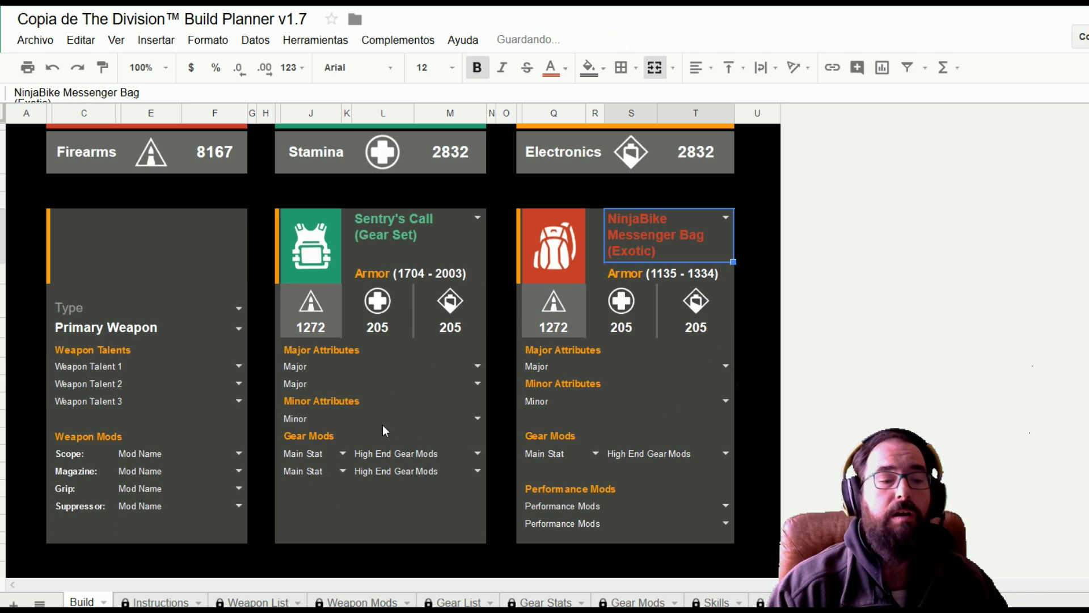
{"action": "left_click", "coordinate": [306, 315]}
{"action": "double_click", "coordinate": [305, 315]}
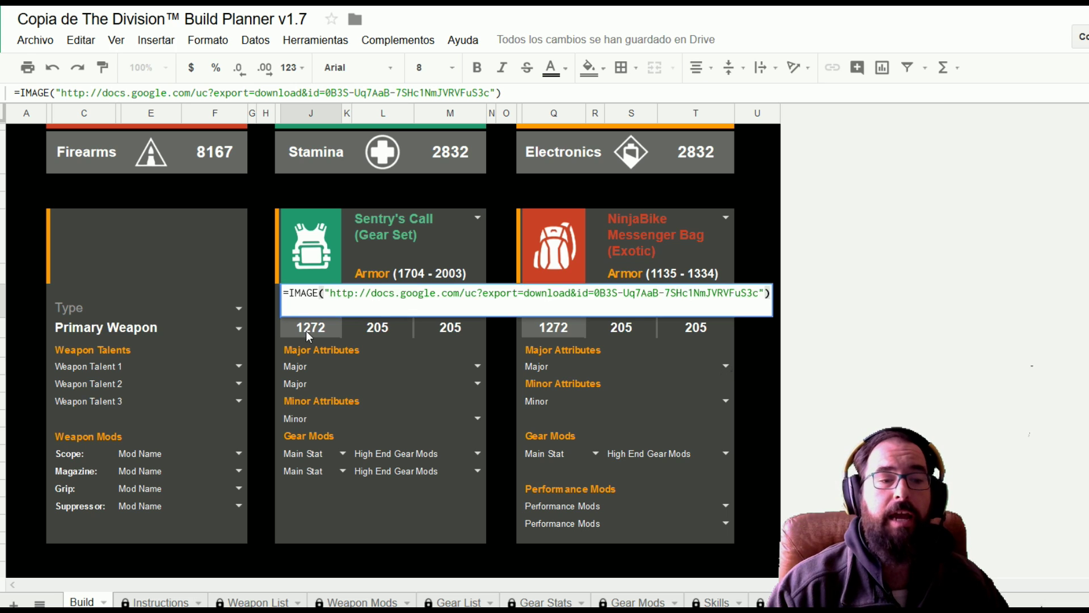
{"action": "left_click", "coordinate": [307, 330]}
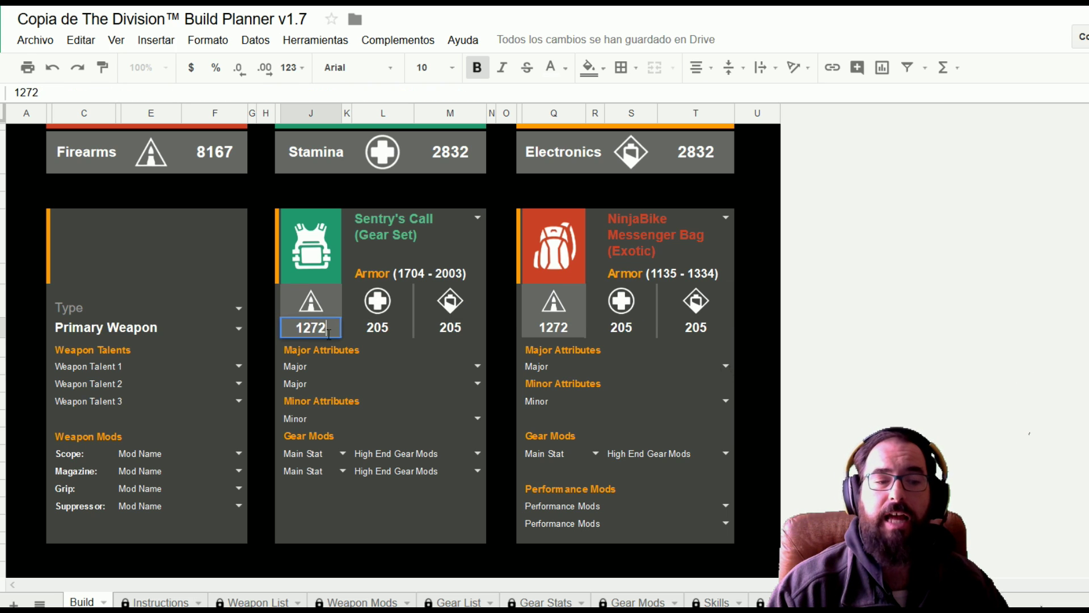
{"action": "double_click", "coordinate": [334, 331]}
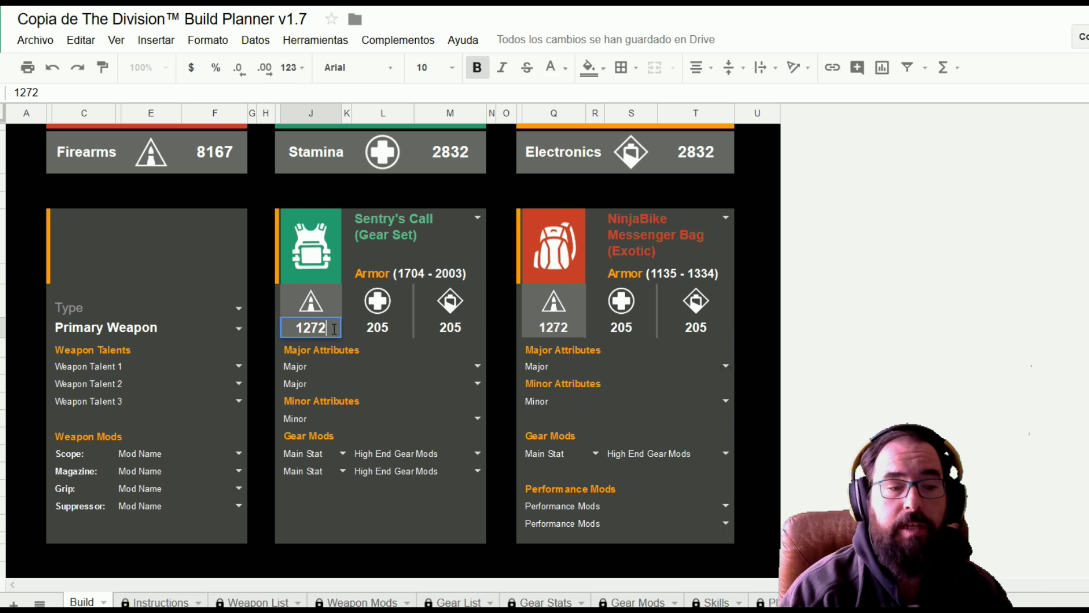
{"action": "left_click", "coordinate": [379, 336]}
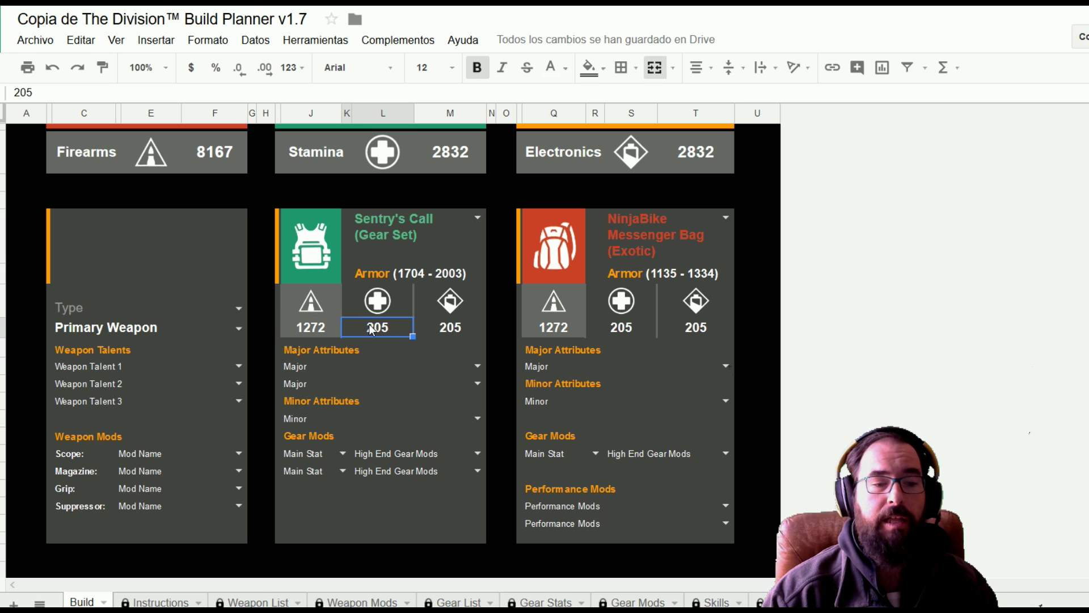
{"action": "left_click", "coordinate": [335, 329]}
{"action": "left_click", "coordinate": [377, 329]}
{"action": "double_click", "coordinate": [316, 334]}
{"action": "key", "text": "BackSpace"}
{"action": "key", "text": "BackSpace"}
{"action": "type", "text": "52"}
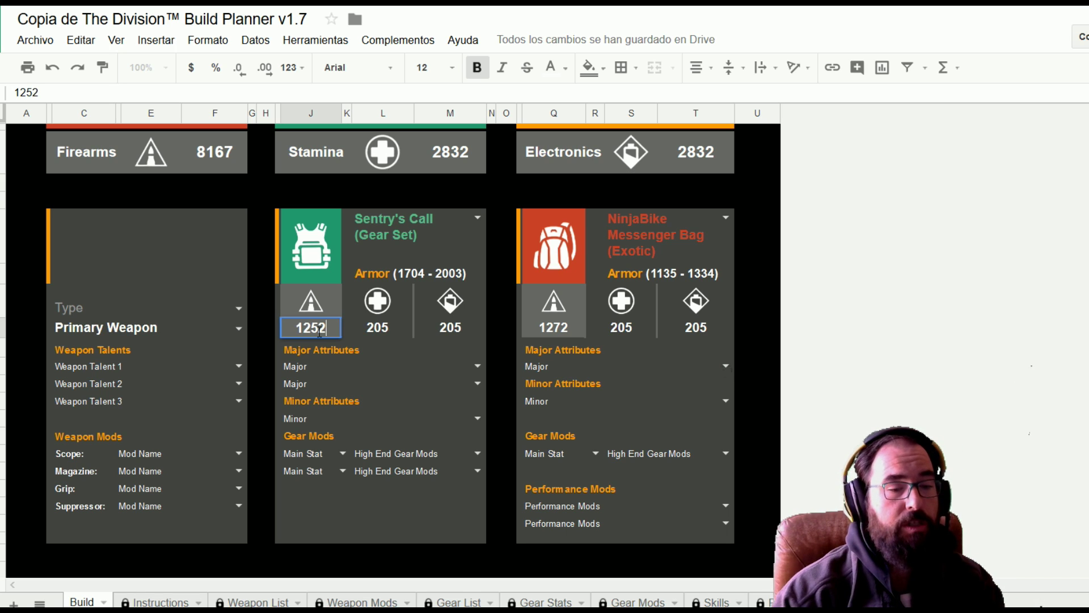
{"action": "left_click", "coordinate": [368, 329]}
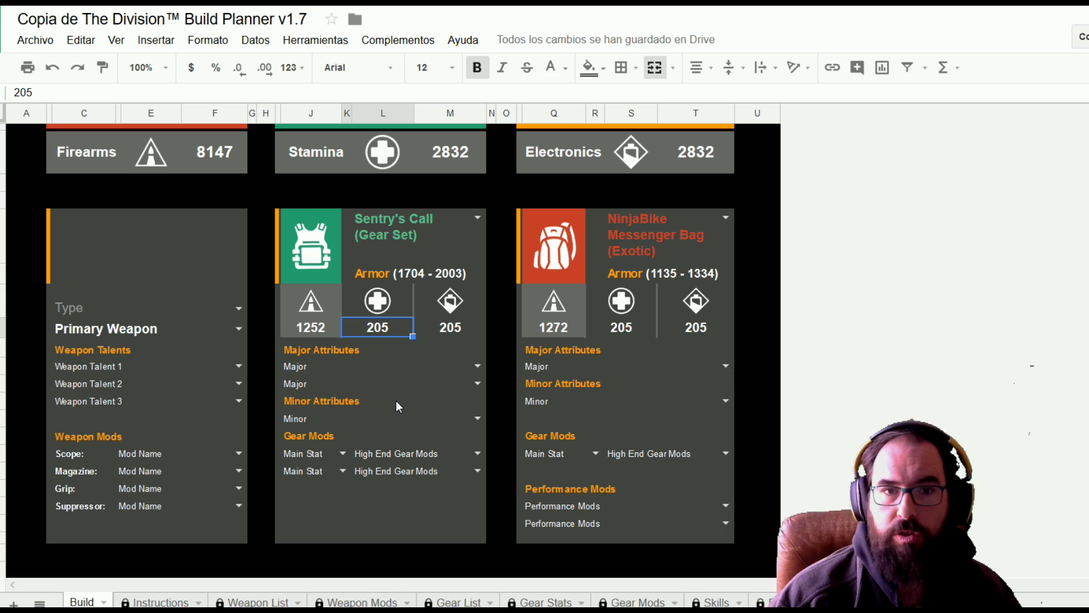
Step: Set the primary weapon's type to Assault Rifle
{"action": "scroll", "coordinate": [372, 293], "scroll_direction": "down", "scroll_amount": 5}
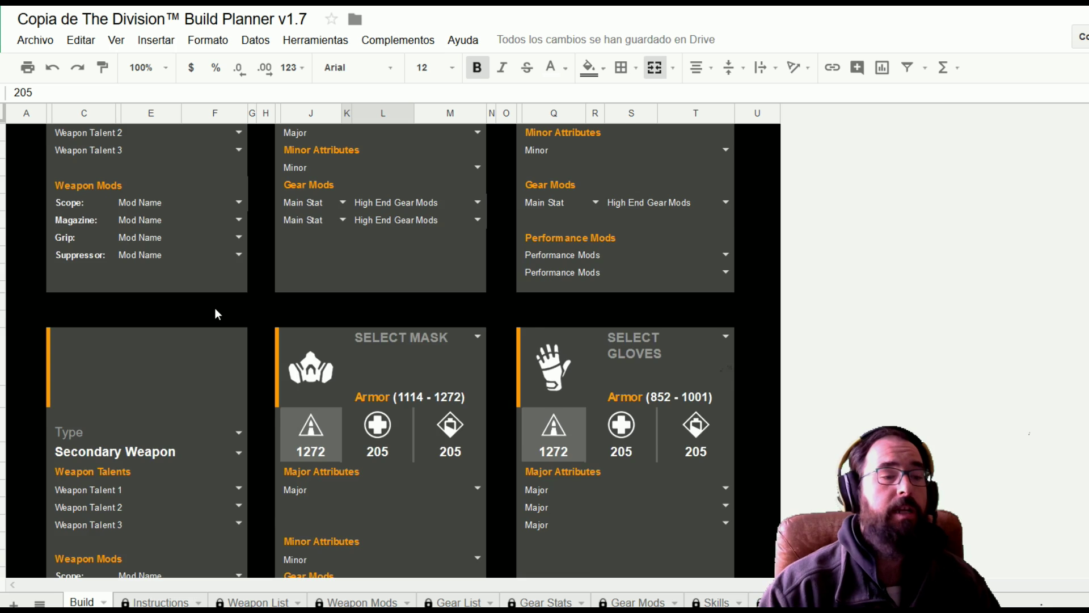
{"action": "scroll", "coordinate": [204, 317], "scroll_direction": "up", "scroll_amount": 6}
{"action": "double_click", "coordinate": [182, 326]}
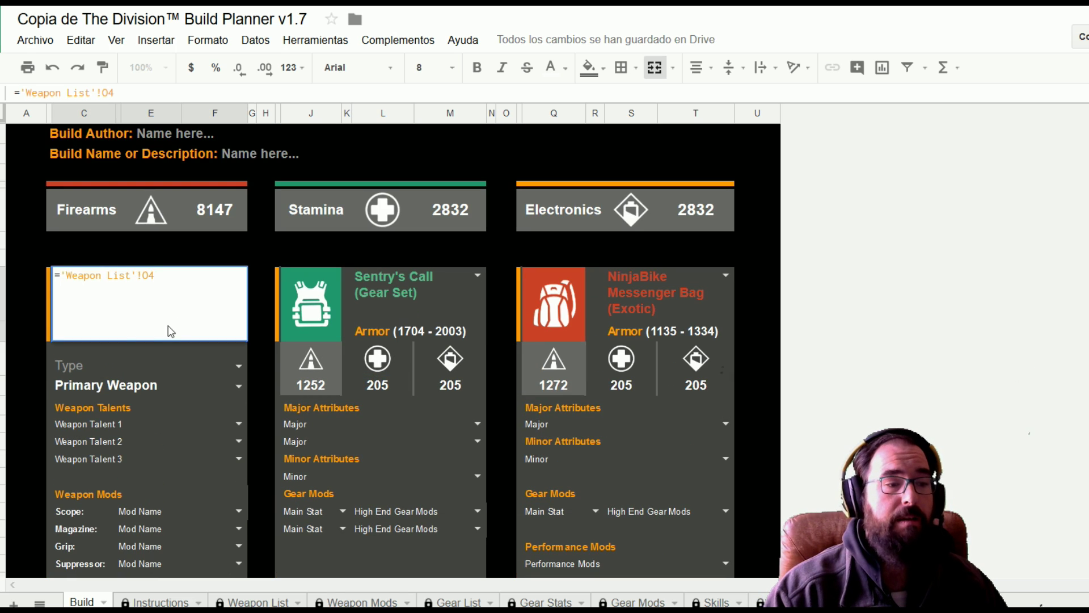
{"action": "left_click", "coordinate": [118, 366]}
{"action": "double_click", "coordinate": [125, 362]}
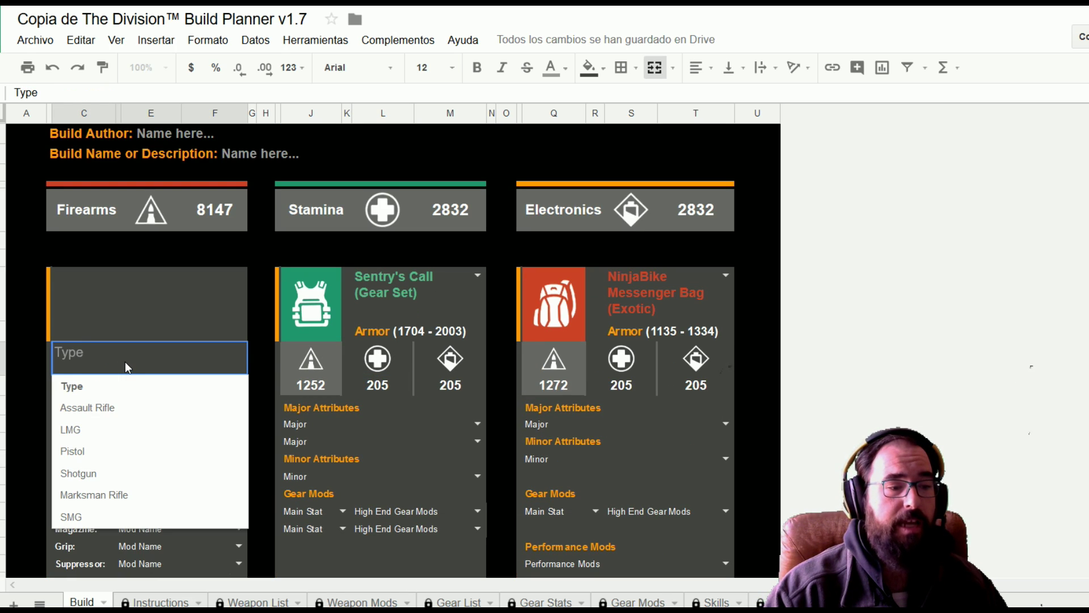
{"action": "left_click", "coordinate": [127, 408]}
{"action": "left_click", "coordinate": [157, 387]}
{"action": "double_click", "coordinate": [157, 386]}
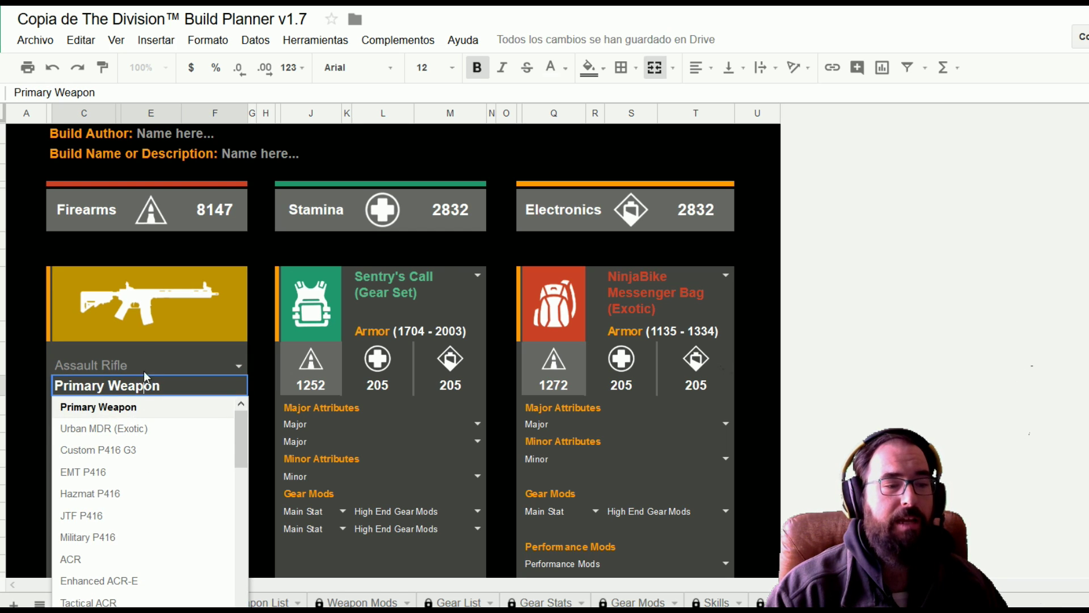
{"action": "double_click", "coordinate": [149, 298]}
{"action": "key", "text": "ctrl+shift+Left"}
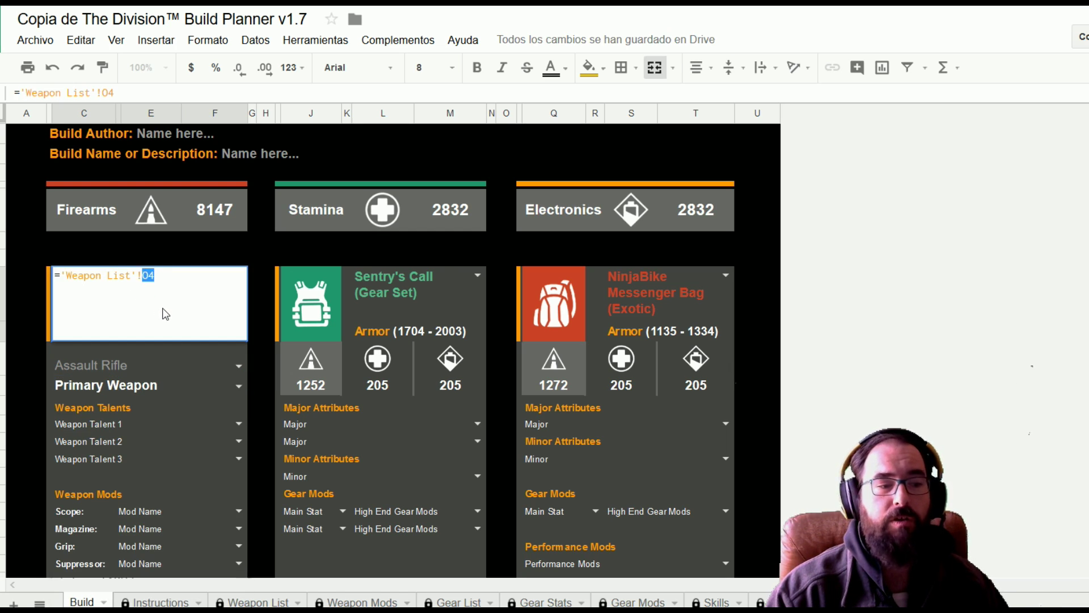
{"action": "left_click", "coordinate": [149, 370]}
{"action": "double_click", "coordinate": [121, 365]}
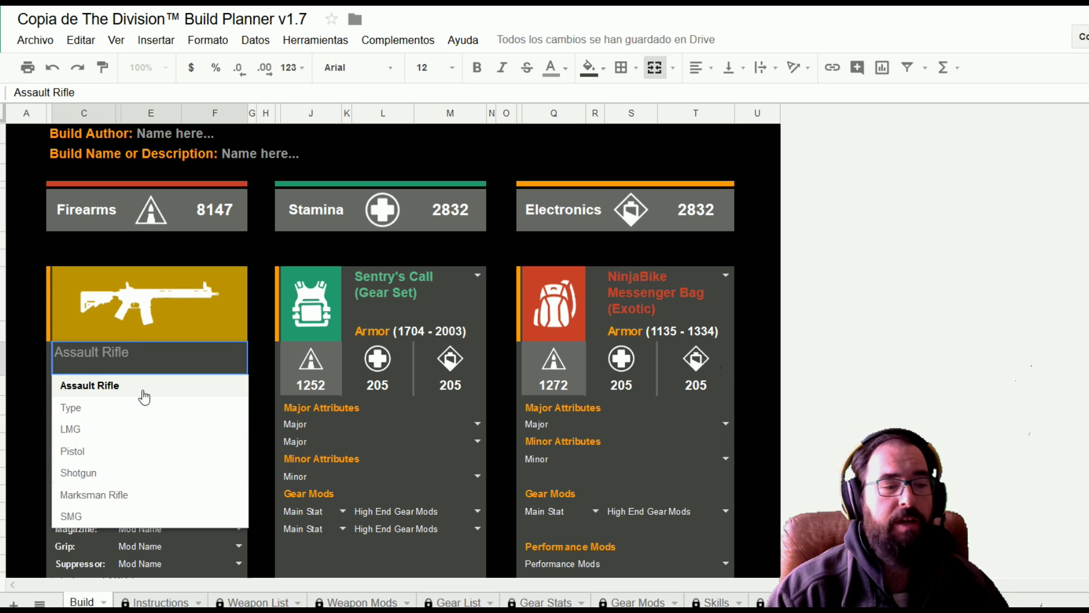
{"action": "left_click", "coordinate": [136, 386]}
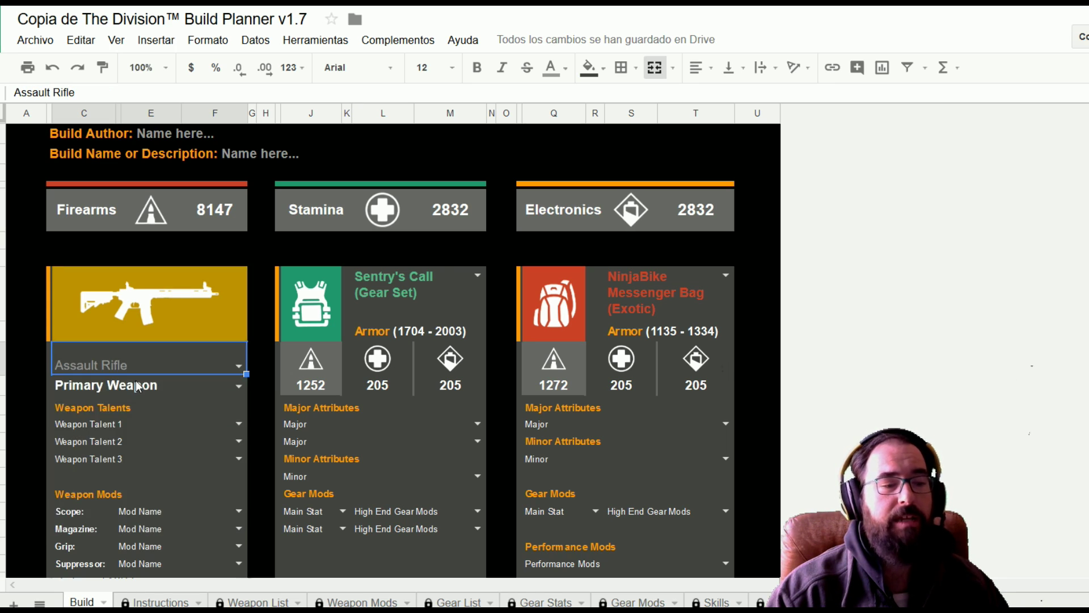
Step: Choose the M4 as the build's primary weapon
{"action": "left_click", "coordinate": [183, 384]}
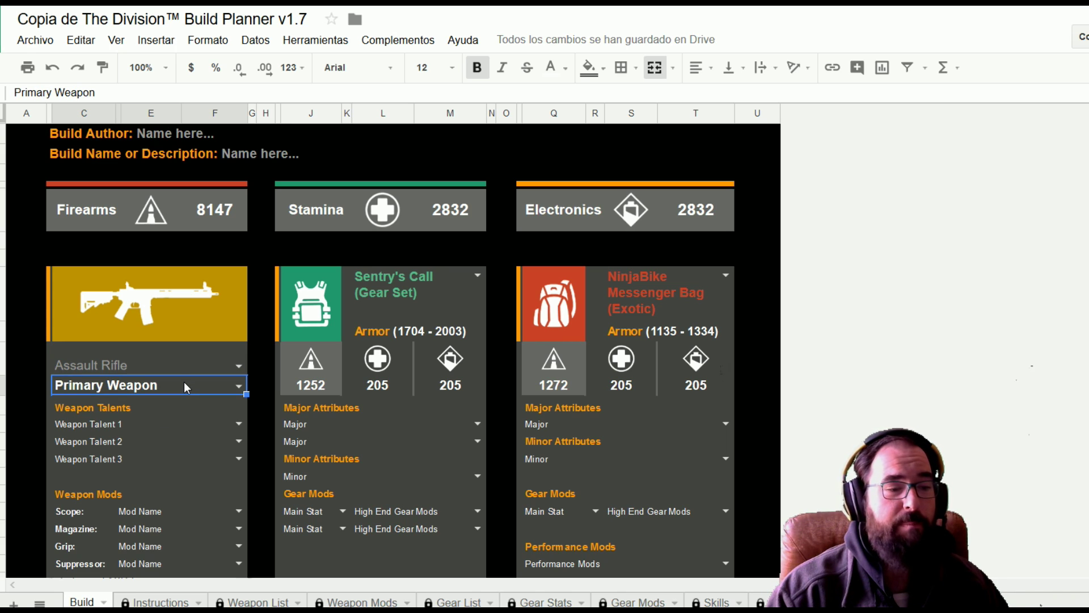
{"action": "double_click", "coordinate": [187, 388]}
{"action": "scroll", "coordinate": [175, 451], "scroll_direction": "down", "scroll_amount": 2}
{"action": "scroll", "coordinate": [178, 454], "scroll_direction": "down", "scroll_amount": 3}
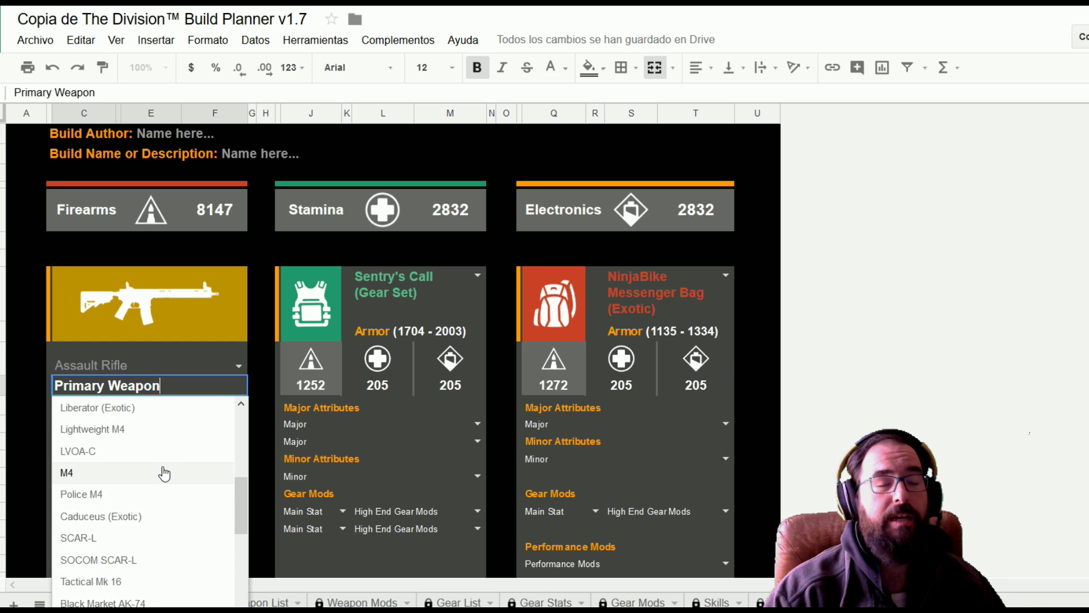
{"action": "left_click", "coordinate": [164, 473]}
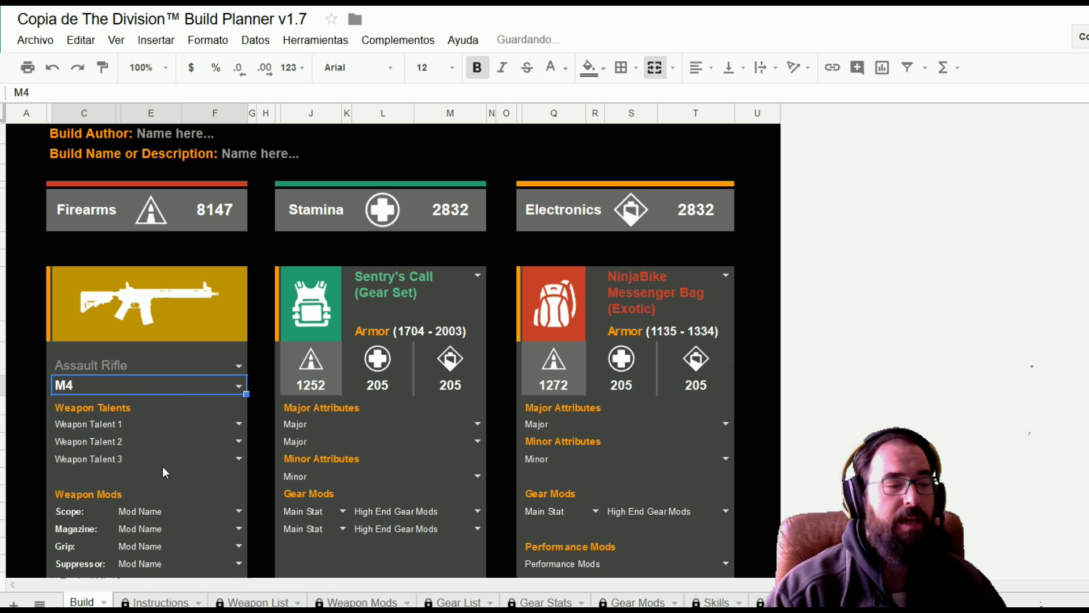
Step: Set the first weapon talent of the M4 to Brutal
{"action": "scroll", "coordinate": [179, 427], "scroll_direction": "down", "scroll_amount": 1}
{"action": "double_click", "coordinate": [136, 372]}
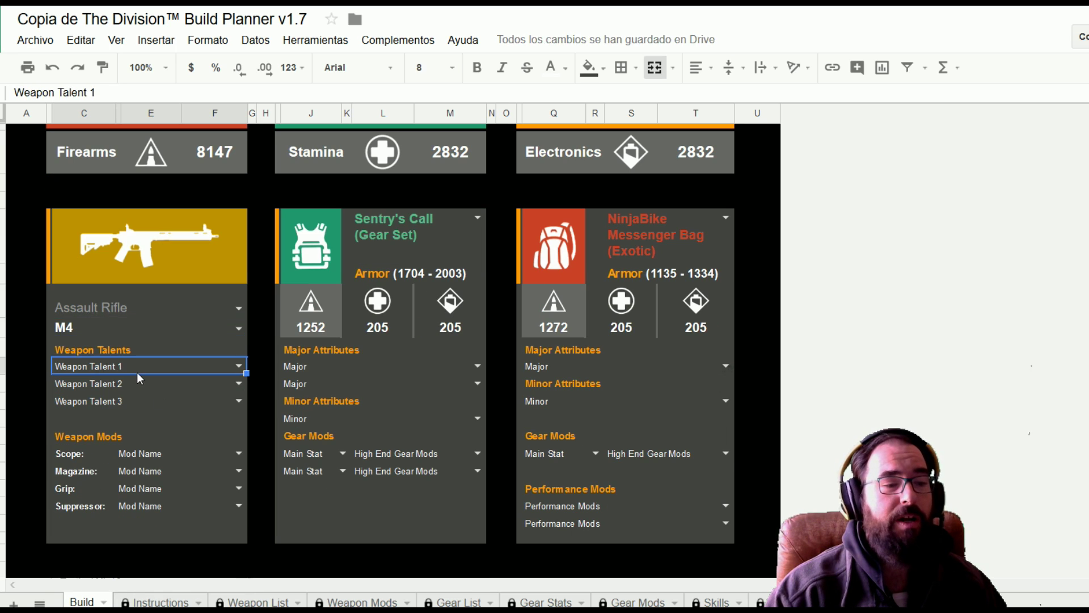
{"action": "scroll", "coordinate": [144, 502], "scroll_direction": "down", "scroll_amount": 1}
{"action": "scroll", "coordinate": [136, 488], "scroll_direction": "down", "scroll_amount": 4}
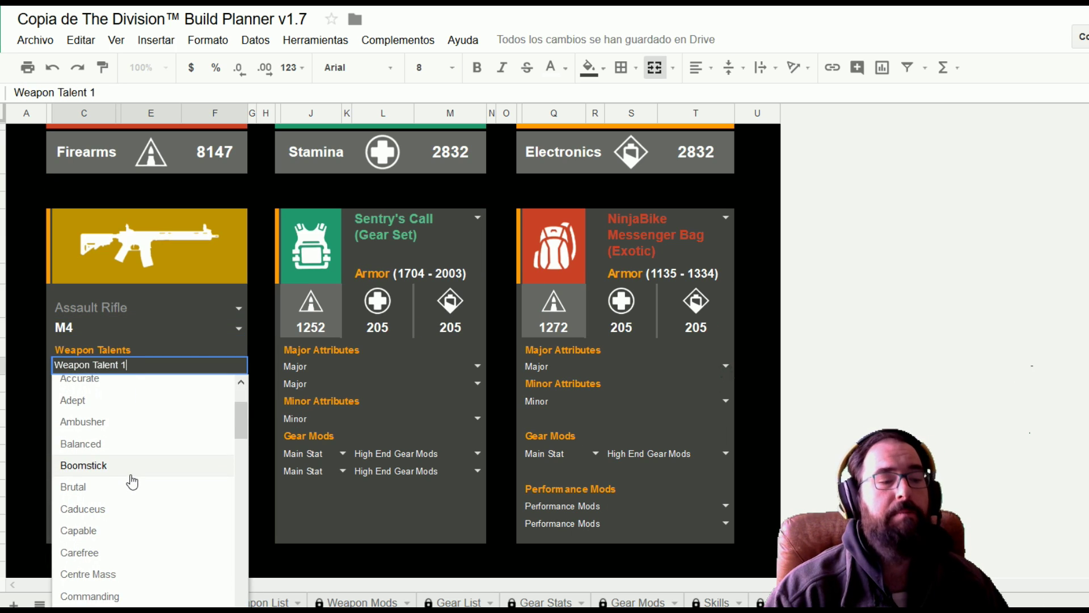
{"action": "scroll", "coordinate": [126, 431], "scroll_direction": "up", "scroll_amount": 3}
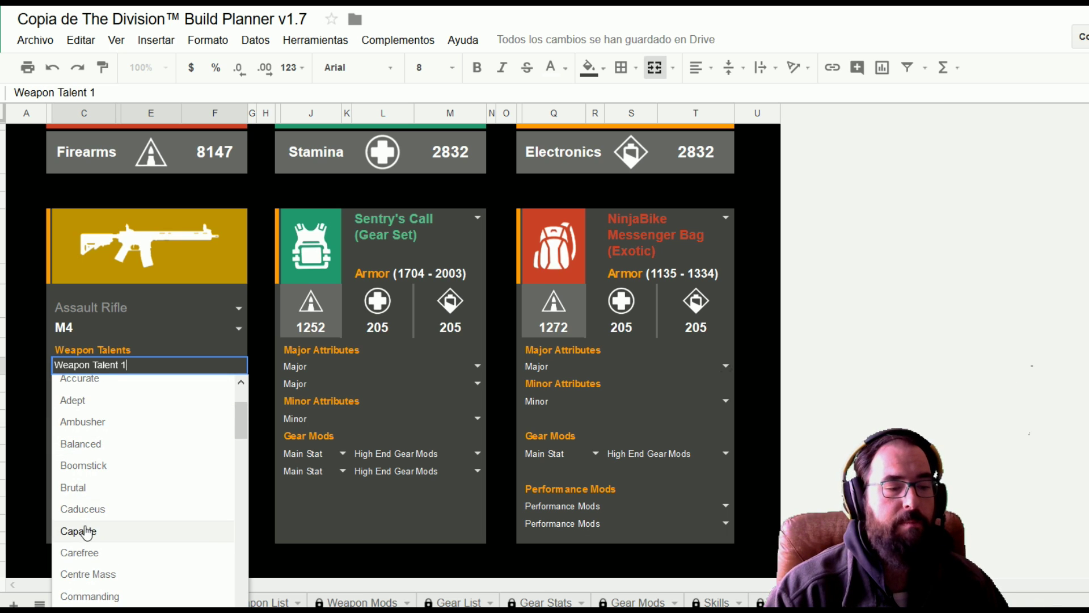
{"action": "left_click", "coordinate": [94, 488]}
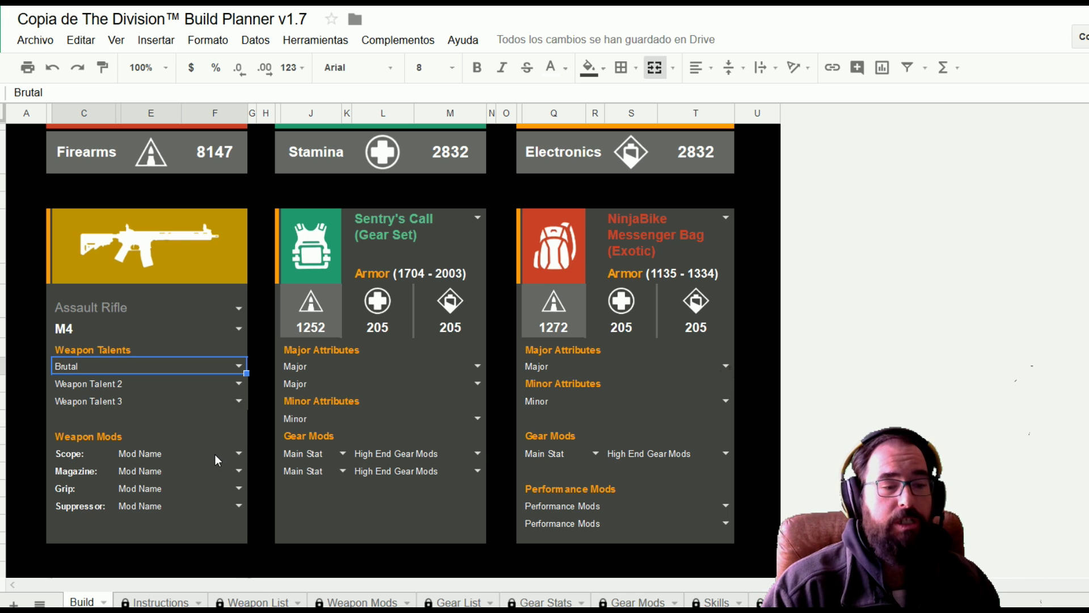
Step: Set the scope mod of the M4 to Rugged mini reflex sight
{"action": "left_click", "coordinate": [244, 455]}
{"action": "scroll", "coordinate": [219, 527], "scroll_direction": "down", "scroll_amount": 3}
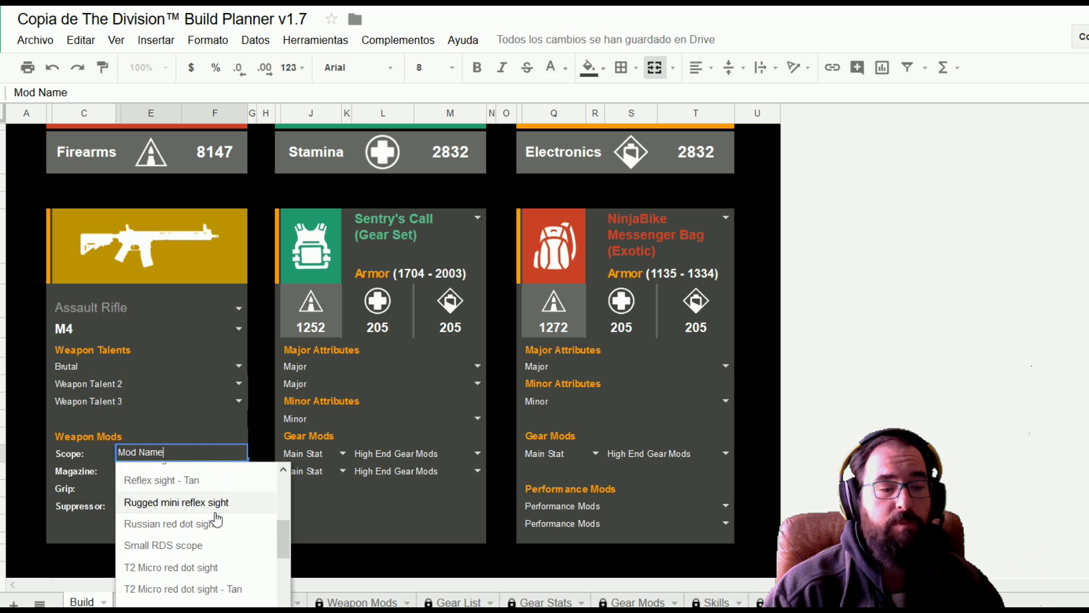
{"action": "left_click", "coordinate": [214, 504]}
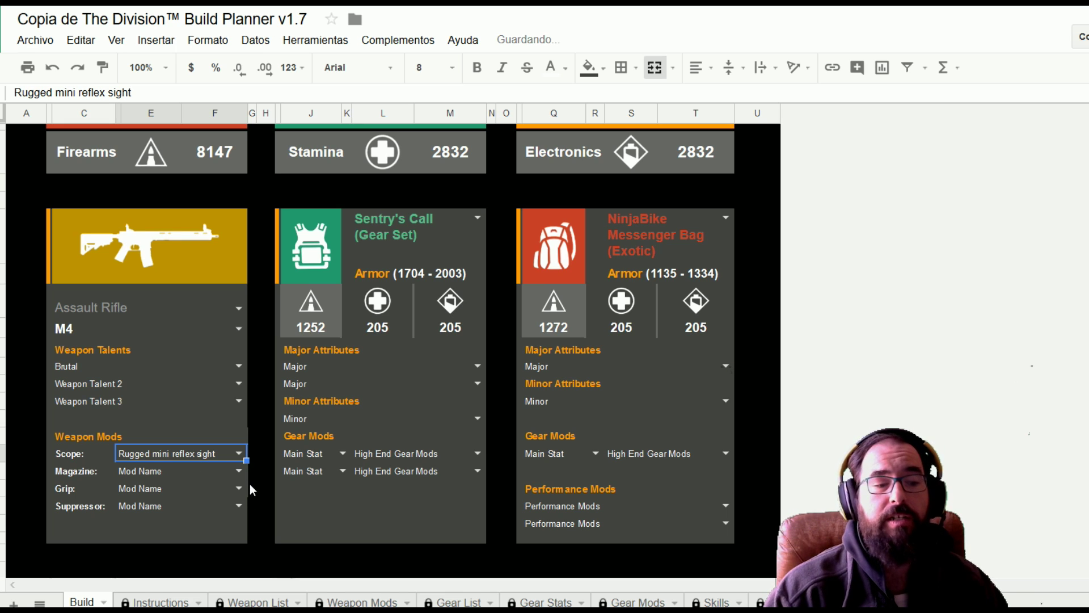
Step: Set the build's mask to Ferro's Oxygen Mask (Exotic)
{"action": "scroll", "coordinate": [272, 397], "scroll_direction": "down", "scroll_amount": 3}
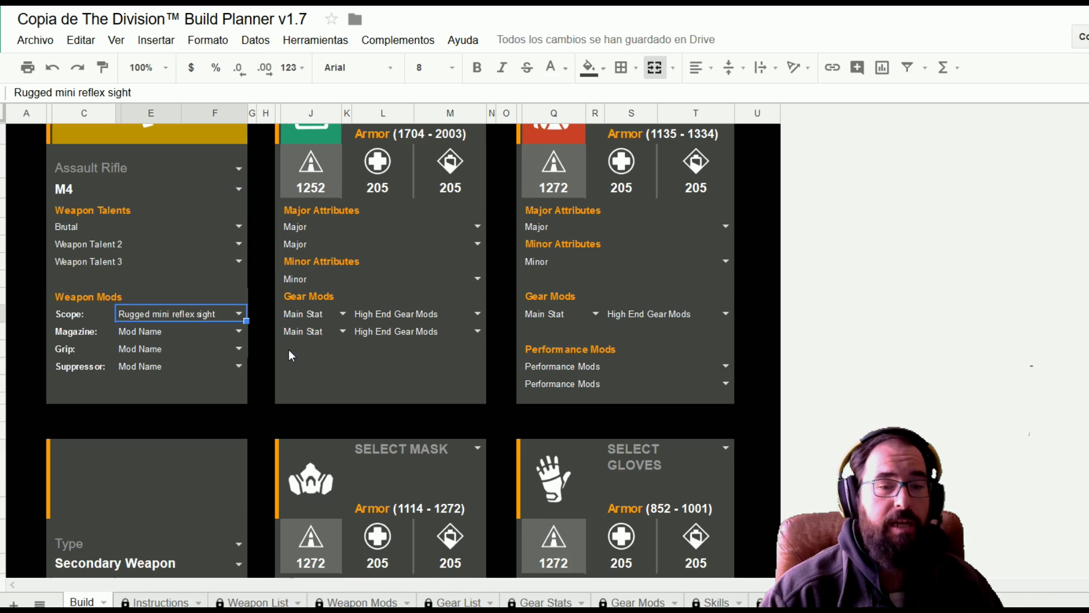
{"action": "scroll", "coordinate": [289, 350], "scroll_direction": "down", "scroll_amount": 4}
{"action": "left_click", "coordinate": [382, 282]}
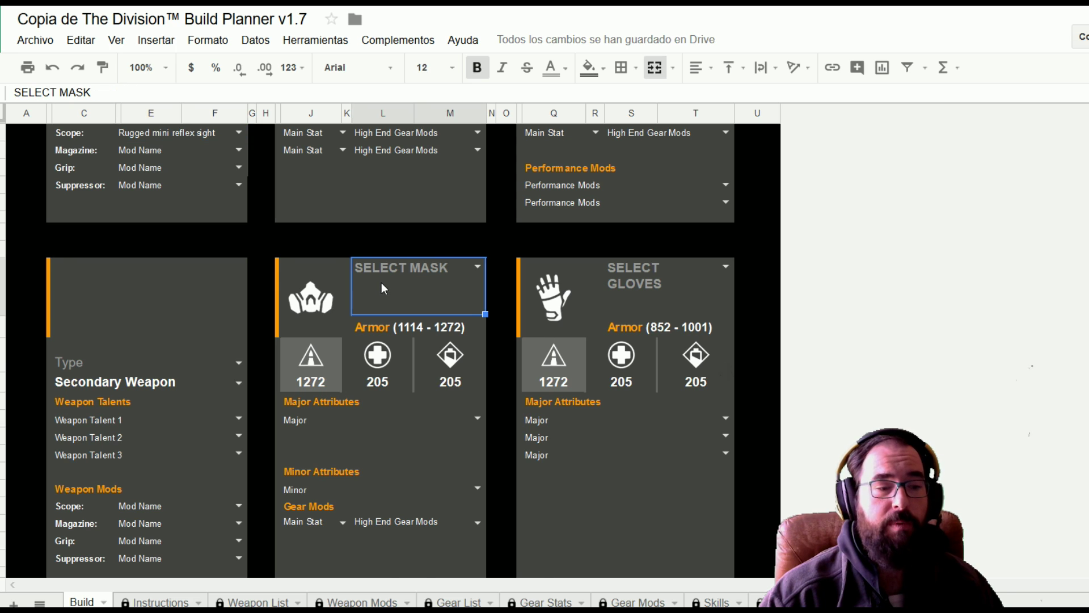
{"action": "left_click", "coordinate": [382, 283]}
{"action": "left_click", "coordinate": [430, 348]}
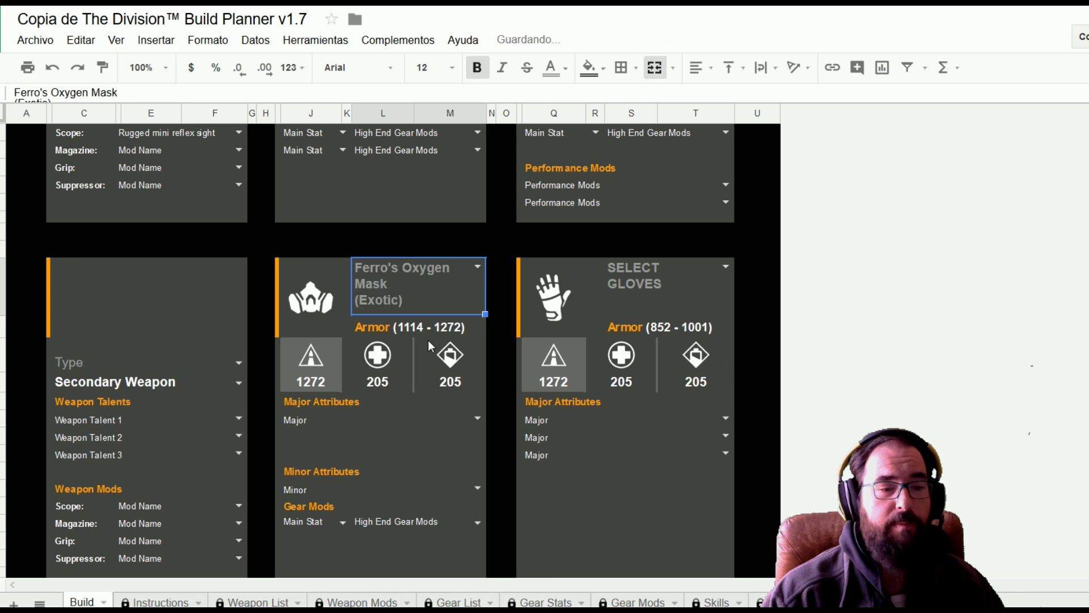
Step: Set the build's gloves to Skulls MC Gloves (Exotic)
{"action": "left_click", "coordinate": [661, 285]}
{"action": "left_click", "coordinate": [662, 285]}
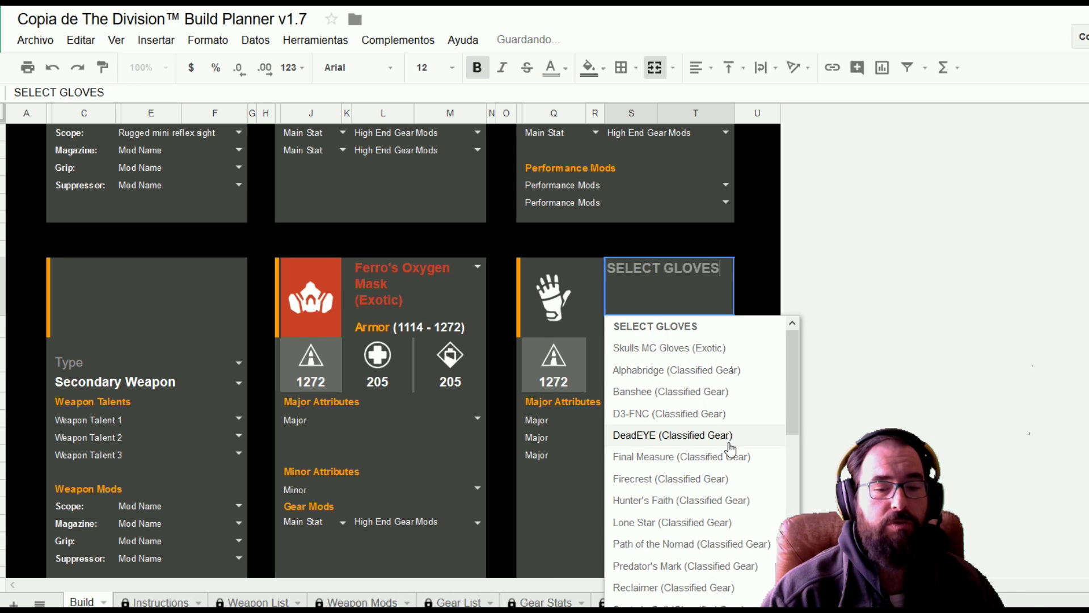
{"action": "scroll", "coordinate": [730, 447], "scroll_direction": "down", "scroll_amount": 3}
{"action": "scroll", "coordinate": [730, 448], "scroll_direction": "down", "scroll_amount": 3}
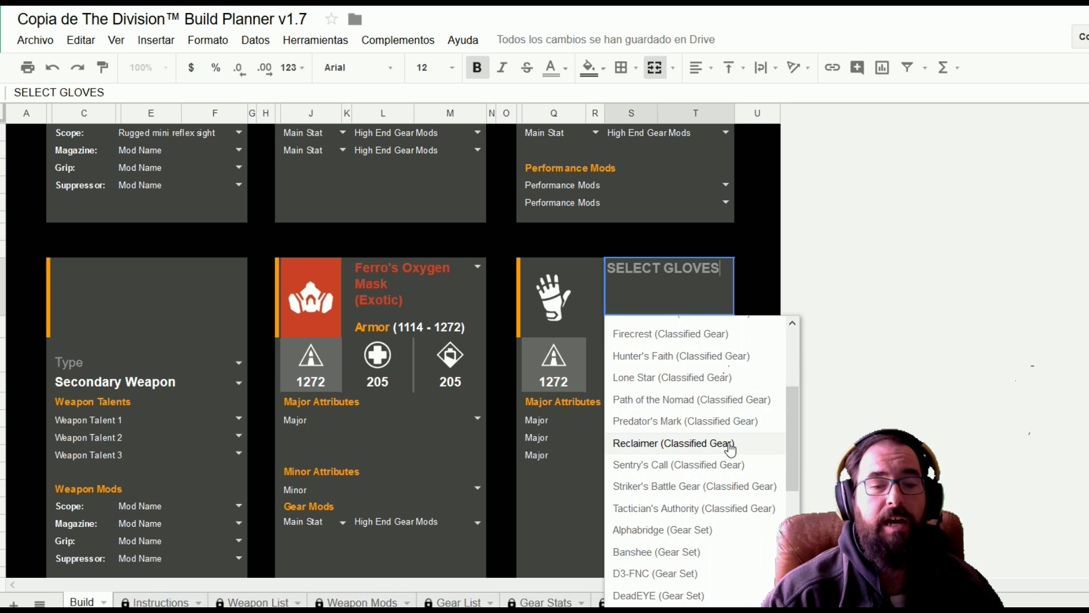
{"action": "scroll", "coordinate": [730, 448], "scroll_direction": "up", "scroll_amount": 6}
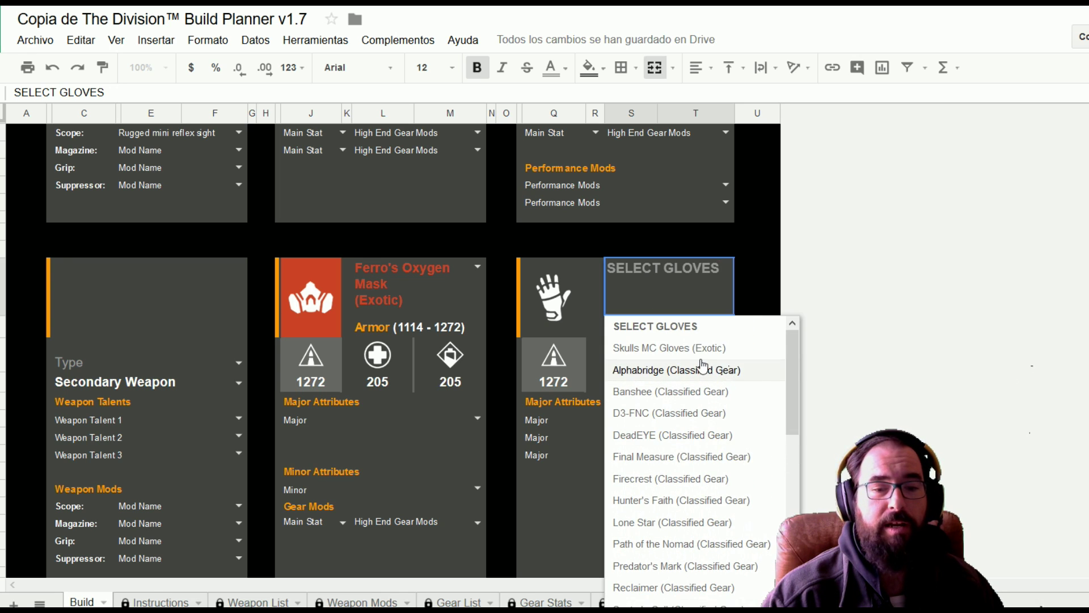
{"action": "left_click", "coordinate": [705, 349]}
{"action": "left_click", "coordinate": [393, 267]}
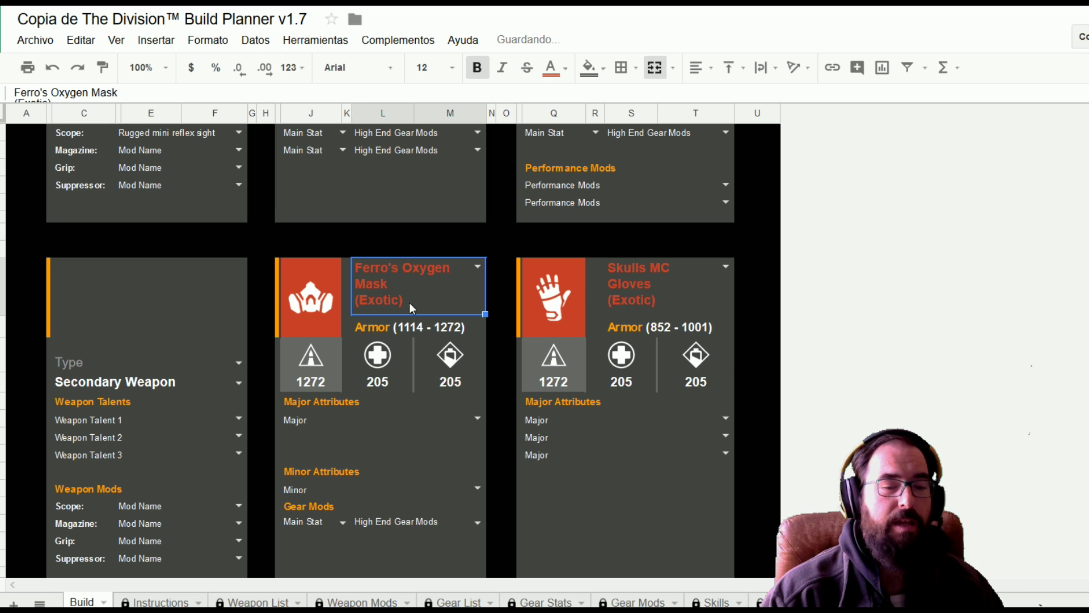
Step: Look over the knee pads and holster slots, the copy's file options, and the player skills, talents and notes sections of the Build sheet
{"action": "scroll", "coordinate": [470, 391], "scroll_direction": "down", "scroll_amount": 3}
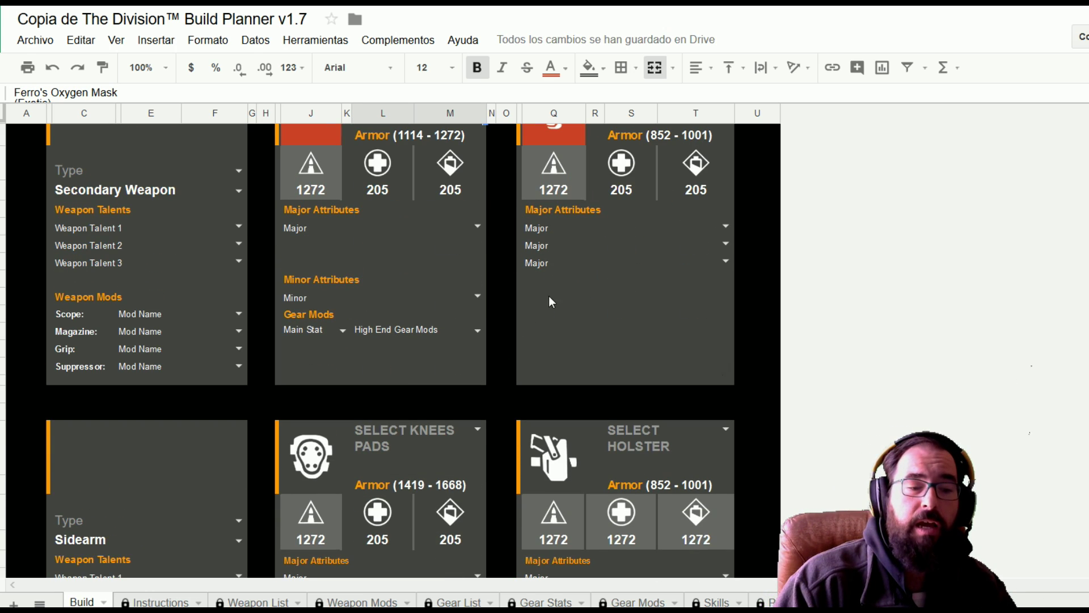
{"action": "scroll", "coordinate": [546, 301], "scroll_direction": "down", "scroll_amount": 3}
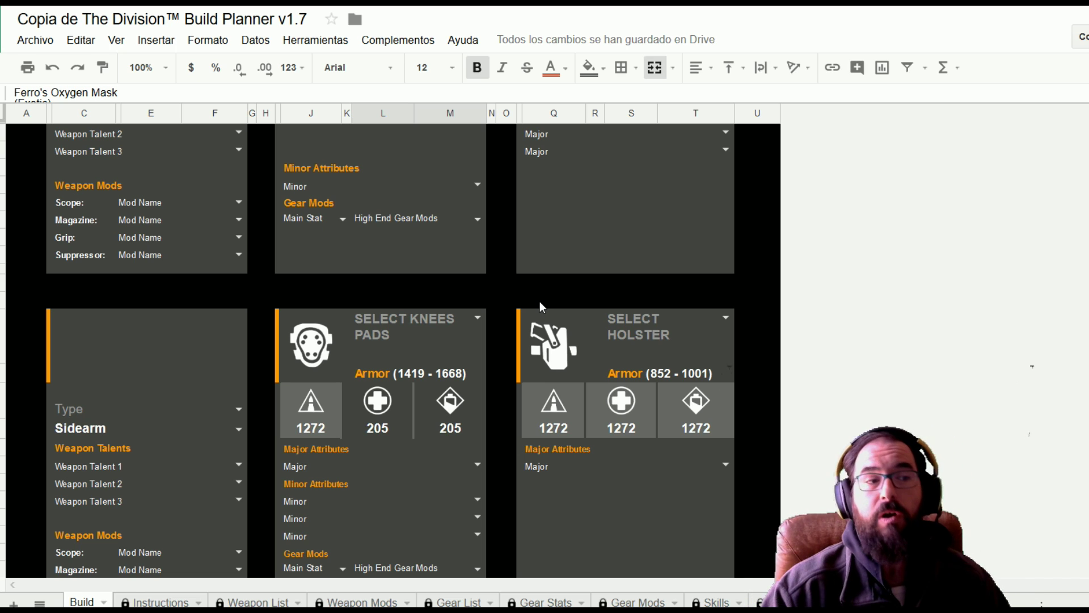
{"action": "scroll", "coordinate": [539, 301], "scroll_direction": "up", "scroll_amount": 4}
{"action": "scroll", "coordinate": [183, 232], "scroll_direction": "up", "scroll_amount": 9}
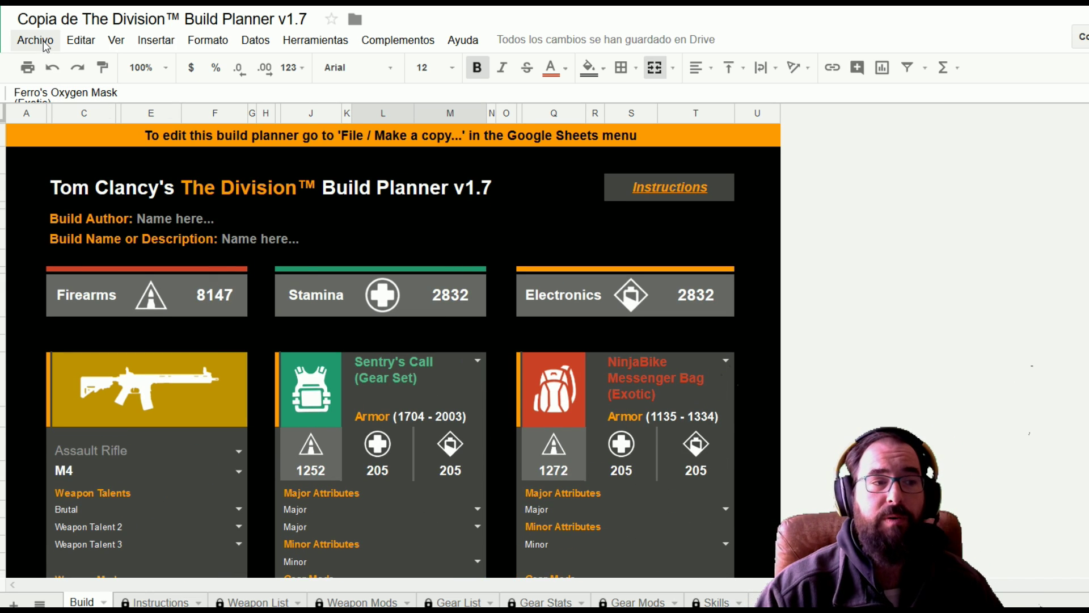
{"action": "left_click", "coordinate": [45, 44]}
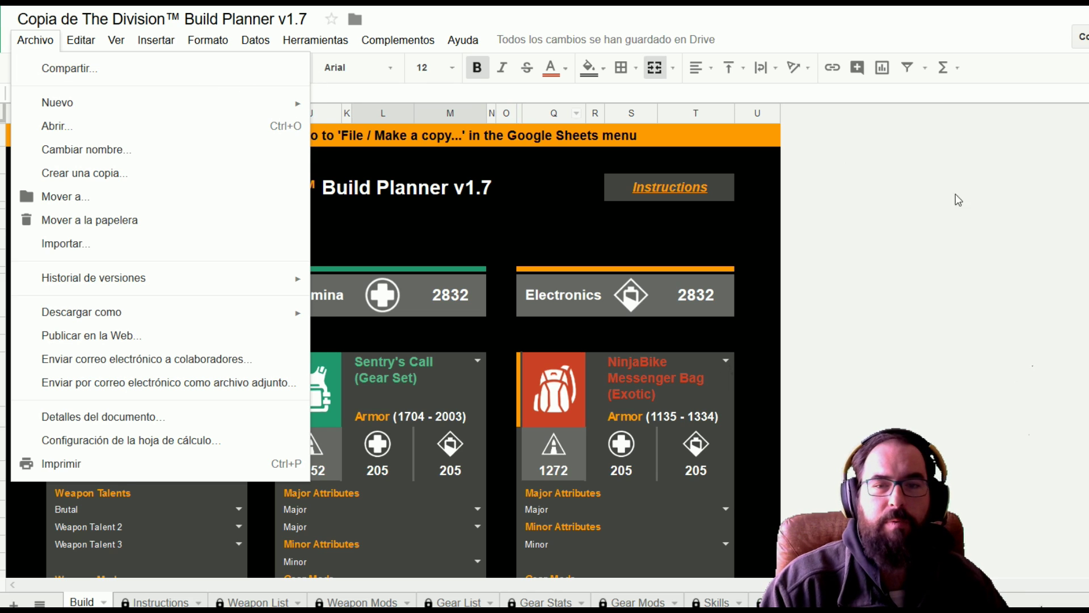
{"action": "left_click", "coordinate": [756, 188]}
{"action": "scroll", "coordinate": [853, 300], "scroll_direction": "down", "scroll_amount": 10}
{"action": "scroll", "coordinate": [842, 340], "scroll_direction": "down", "scroll_amount": 3}
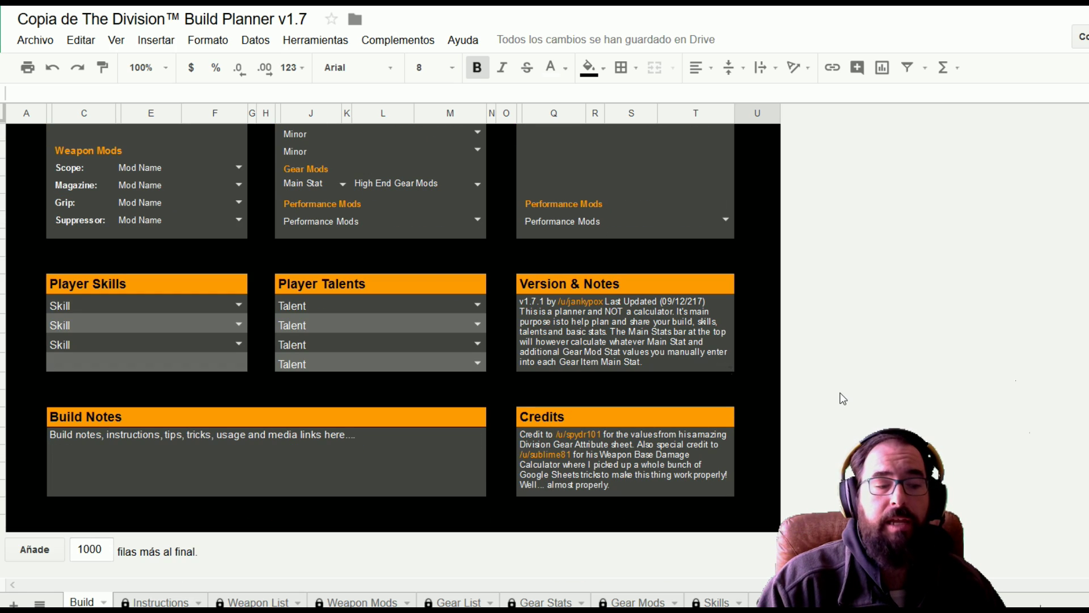
Step: Replace the Build Notes placeholder with "RECUERDA QUE TE TIENES QUE FIJAR QUE SE TE ACITVEN LOS TALENMTOS DE ARMAS"
{"action": "scroll", "coordinate": [209, 431], "scroll_direction": "up", "scroll_amount": 2}
{"action": "scroll", "coordinate": [332, 475], "scroll_direction": "down", "scroll_amount": 2}
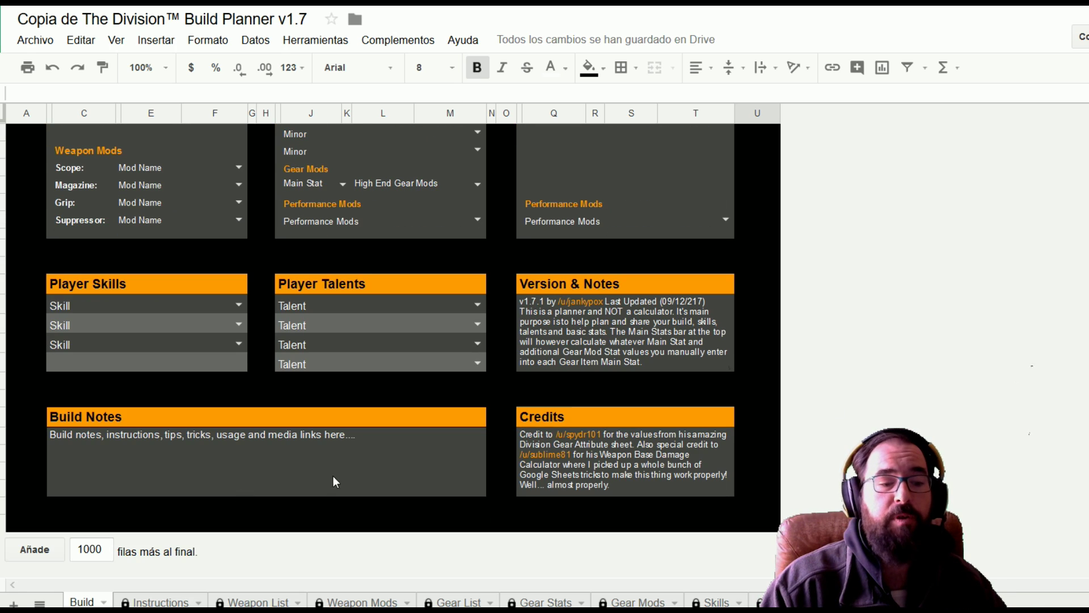
{"action": "left_click", "coordinate": [341, 450]}
{"action": "triple_click", "coordinate": [387, 439]}
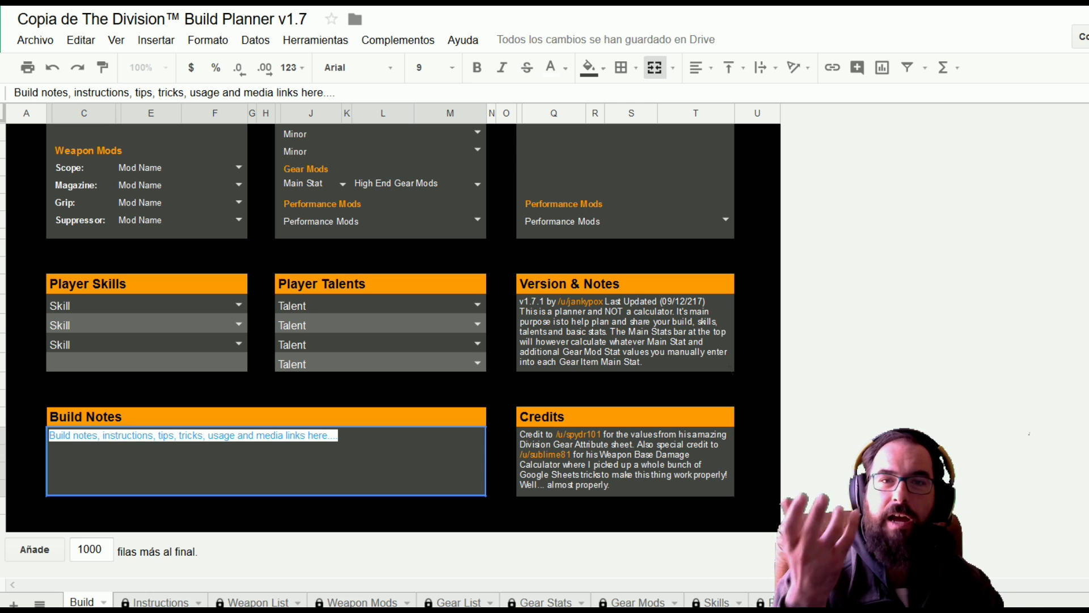
{"action": "key", "text": "BackSpace"}
{"action": "type", "text": "RECUERD"}
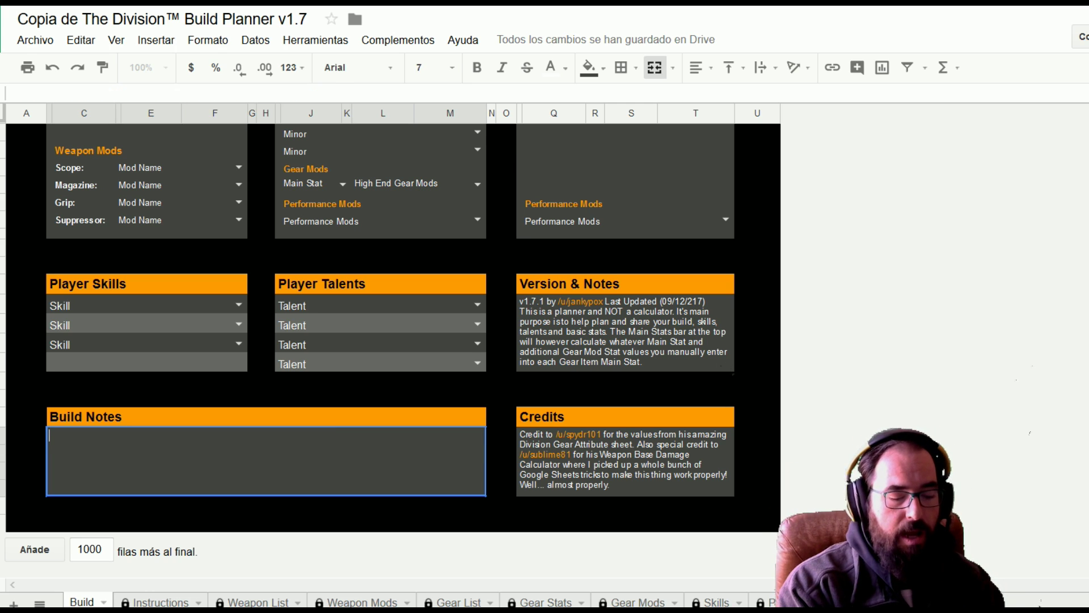
{"action": "type", "text": "A QUE TE TIENES QUE FI"}
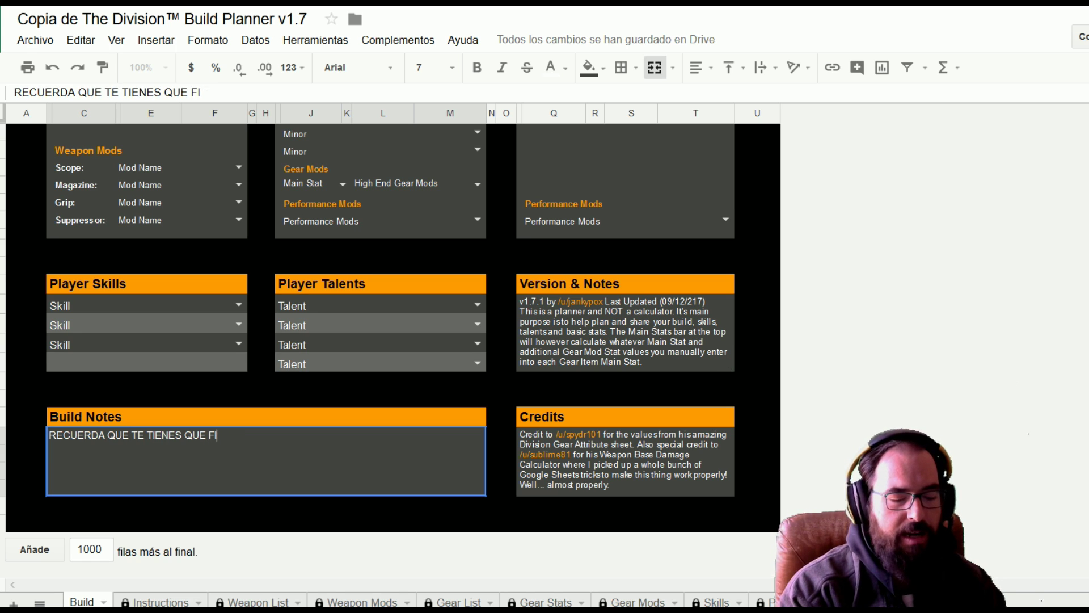
{"action": "type", "text": "JAR QUE SE TE ACIT"}
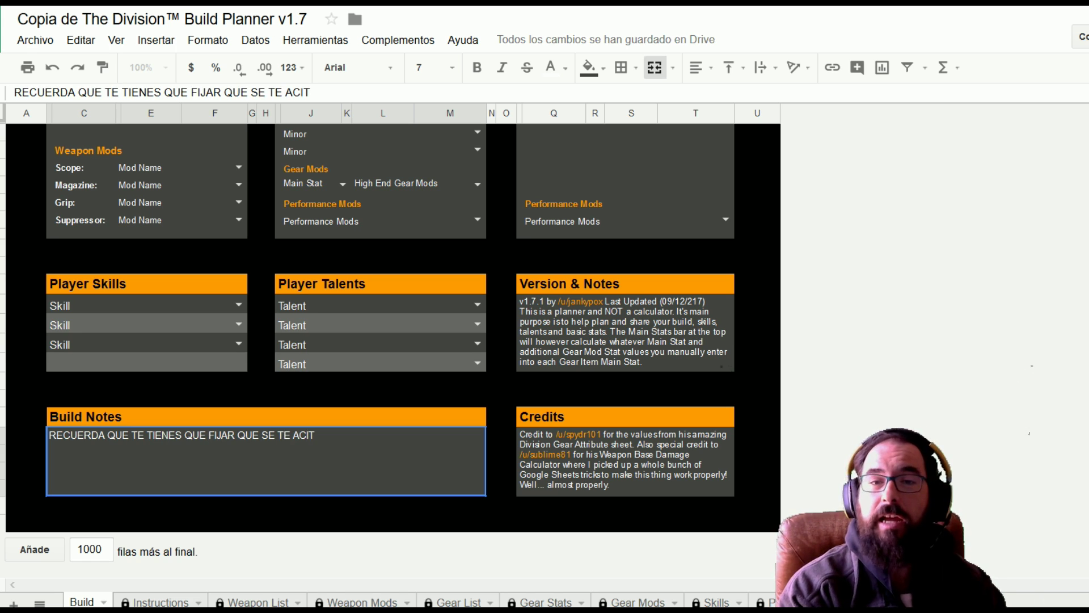
{"action": "type", "text": "VEN LOS TALENMTOS DE ARMAS"}
{"action": "key", "text": "Return"}
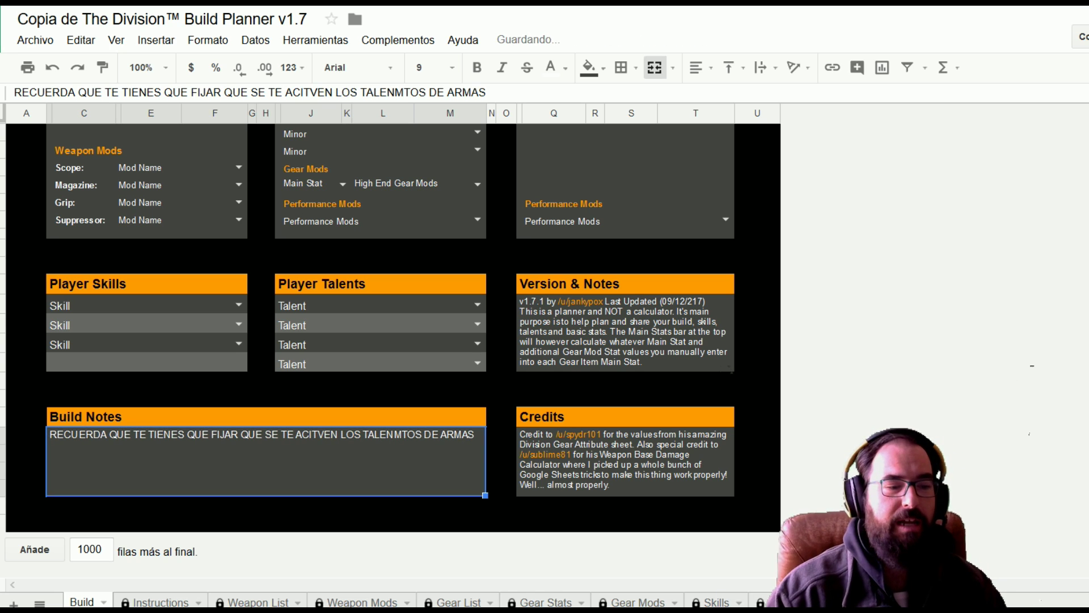
Step: Inspect the formula behind the Stamina total in the main stats bar of the Build sheet without changing it
{"action": "scroll", "coordinate": [425, 445], "scroll_direction": "up", "scroll_amount": 5}
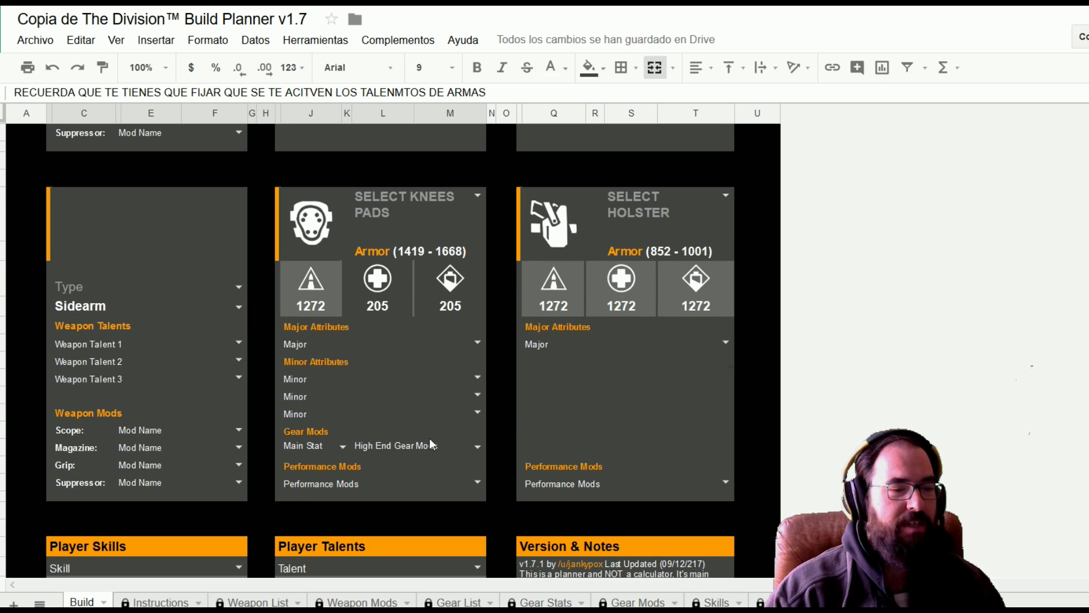
{"action": "scroll", "coordinate": [435, 421], "scroll_direction": "down", "scroll_amount": 3}
{"action": "scroll", "coordinate": [683, 444], "scroll_direction": "up", "scroll_amount": 15}
{"action": "scroll", "coordinate": [656, 422], "scroll_direction": "up", "scroll_amount": 5}
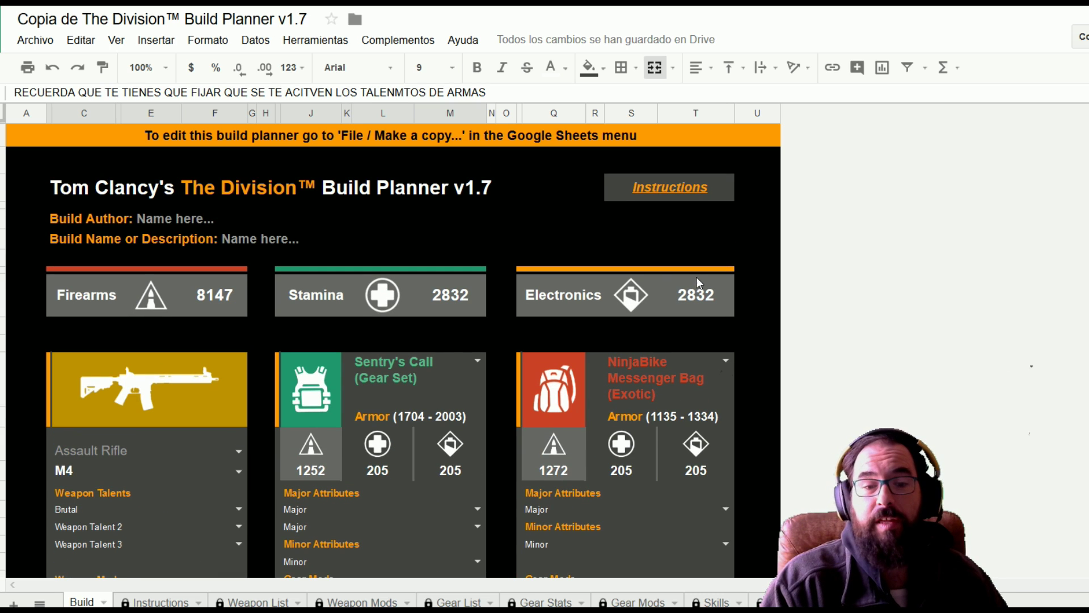
{"action": "double_click", "coordinate": [438, 301]}
{"action": "left_click", "coordinate": [404, 313]}
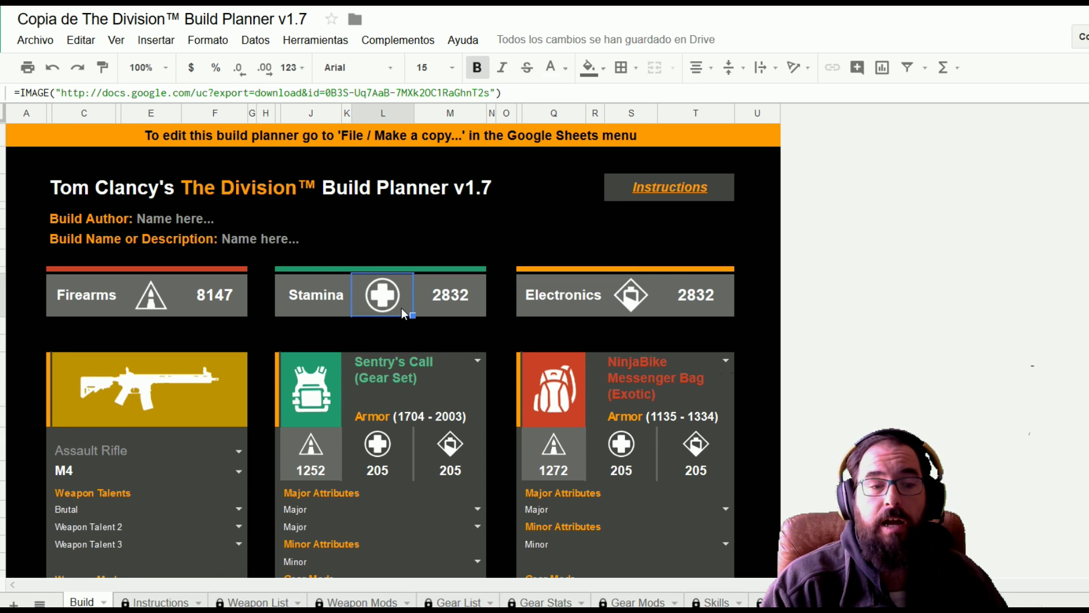
{"action": "double_click", "coordinate": [437, 296]}
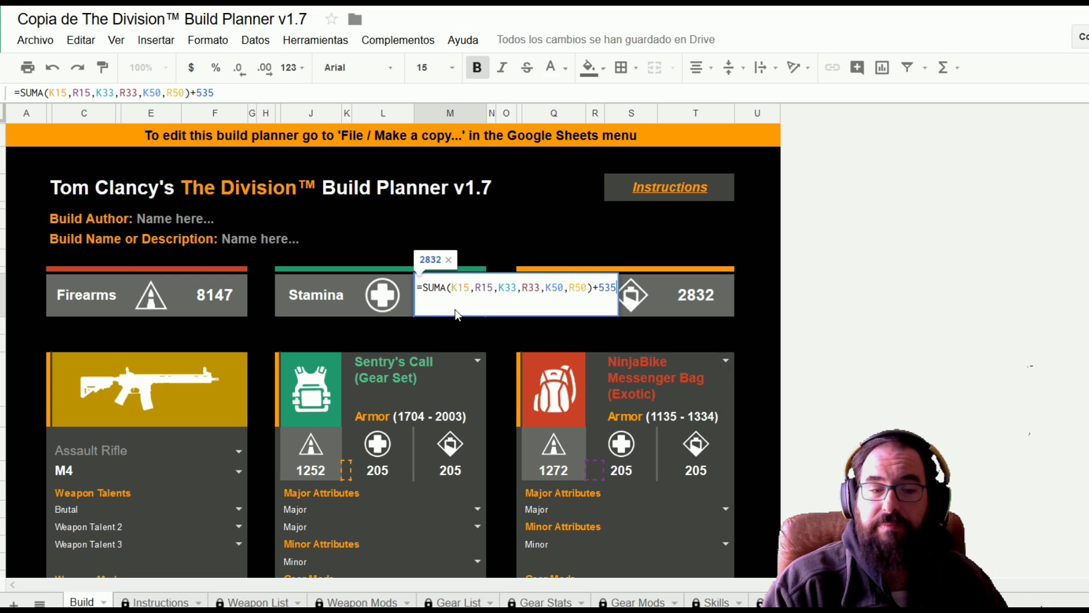
{"action": "key", "text": "Escape"}
{"action": "left_click", "coordinate": [437, 345]}
{"action": "left_click", "coordinate": [403, 306]}
{"action": "double_click", "coordinate": [451, 291]}
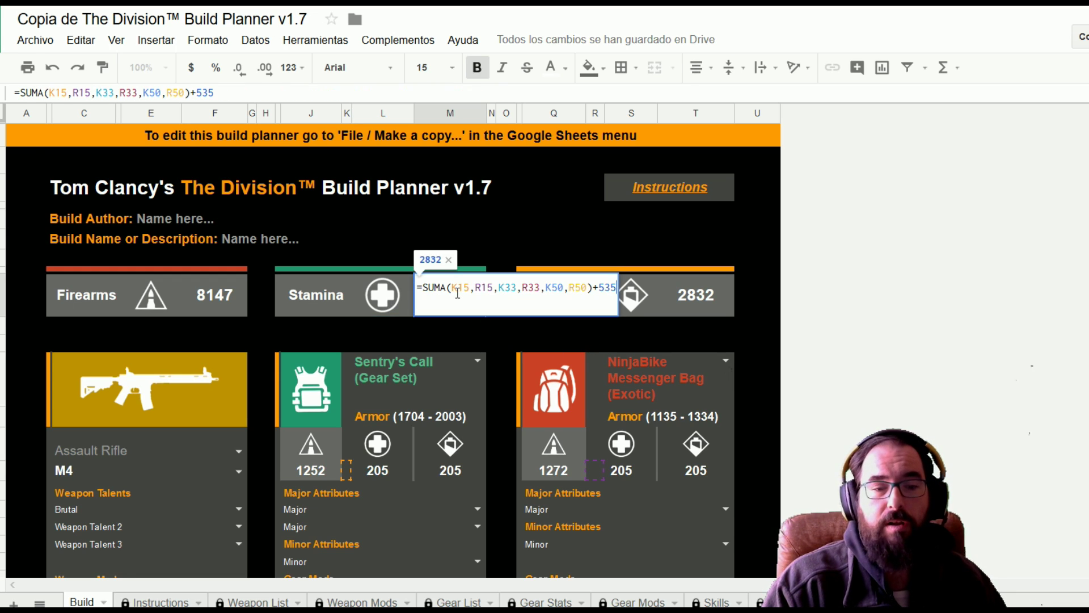
{"action": "left_click", "coordinate": [467, 339]}
{"action": "double_click", "coordinate": [442, 295]}
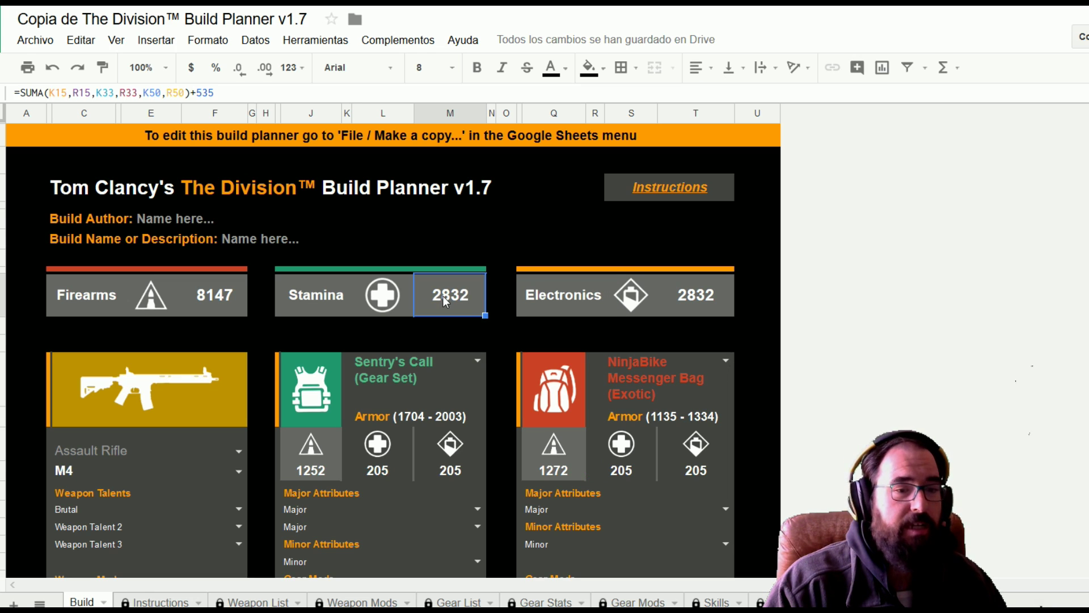
{"action": "left_click_drag", "start_coordinate": [426, 288], "coordinate": [618, 287]}
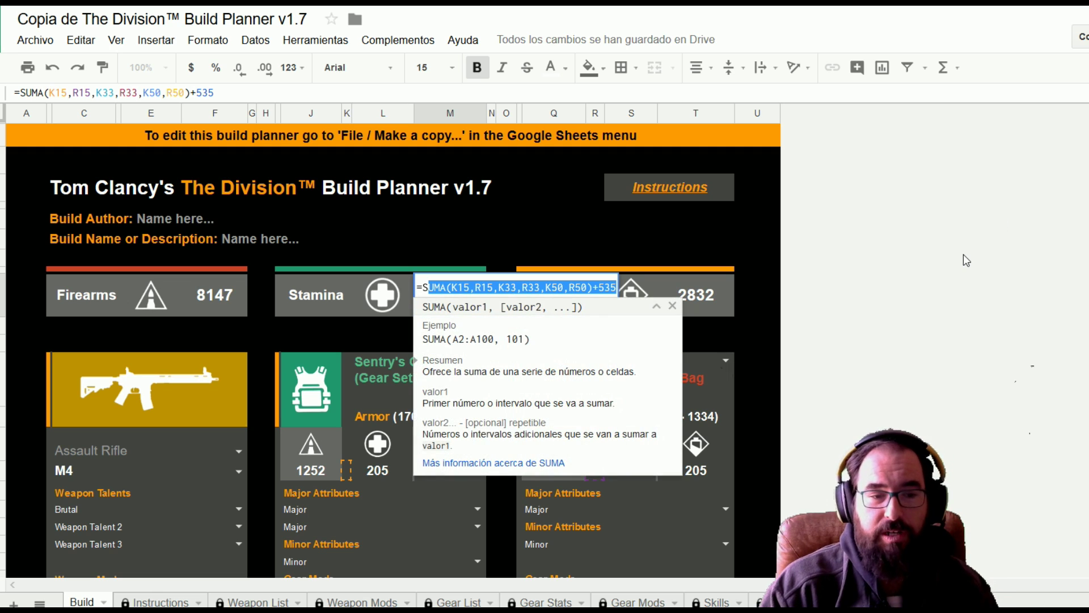
{"action": "left_click", "coordinate": [966, 264]}
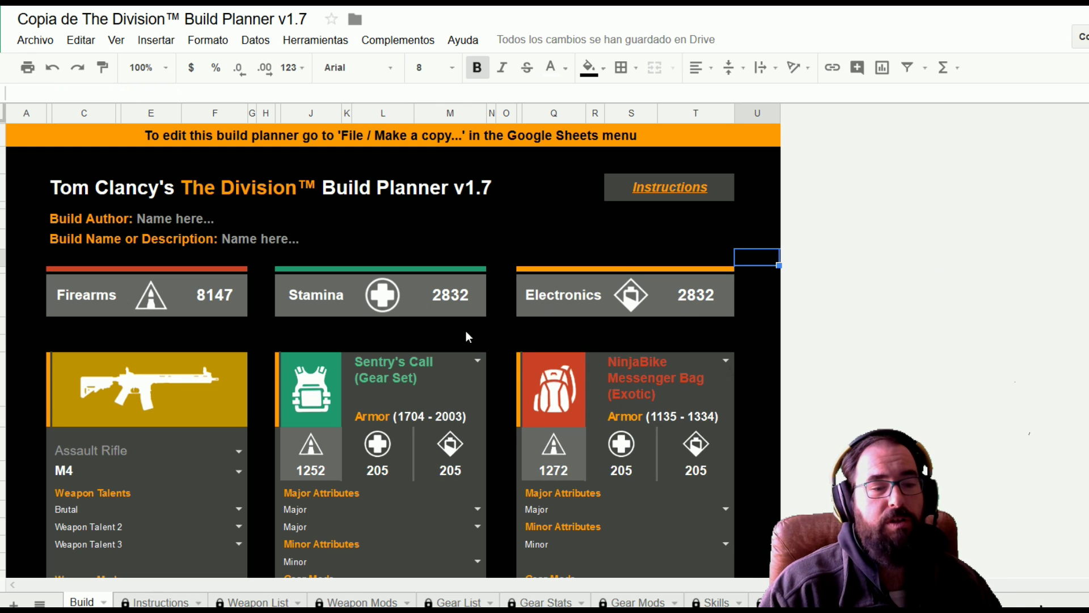
Step: Set the NinjaBike Messenger Bag's stamina to 2343345 and check the Stamina total in the main stats bar
{"action": "scroll", "coordinate": [569, 397], "scroll_direction": "down", "scroll_amount": 3}
{"action": "scroll", "coordinate": [681, 403], "scroll_direction": "down", "scroll_amount": 2}
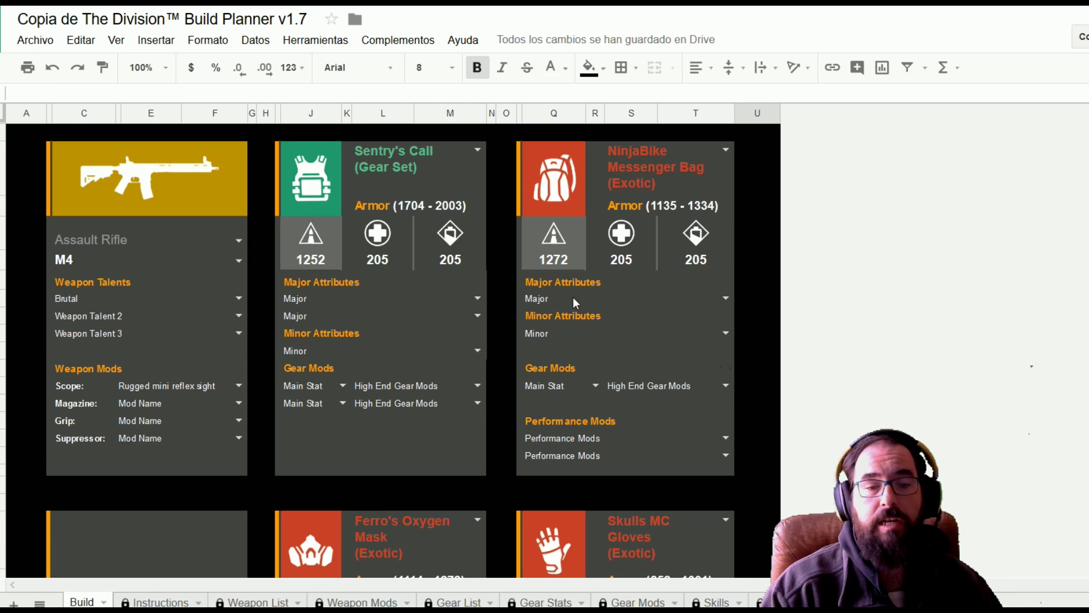
{"action": "left_click", "coordinate": [621, 260]}
{"action": "double_click", "coordinate": [616, 259]}
{"action": "key", "text": "BackSpace"}
{"action": "key", "text": "BackSpace"}
{"action": "type", "text": "343345"}
{"action": "left_click", "coordinate": [757, 261]}
{"action": "scroll", "coordinate": [738, 305], "scroll_direction": "up", "scroll_amount": 1}
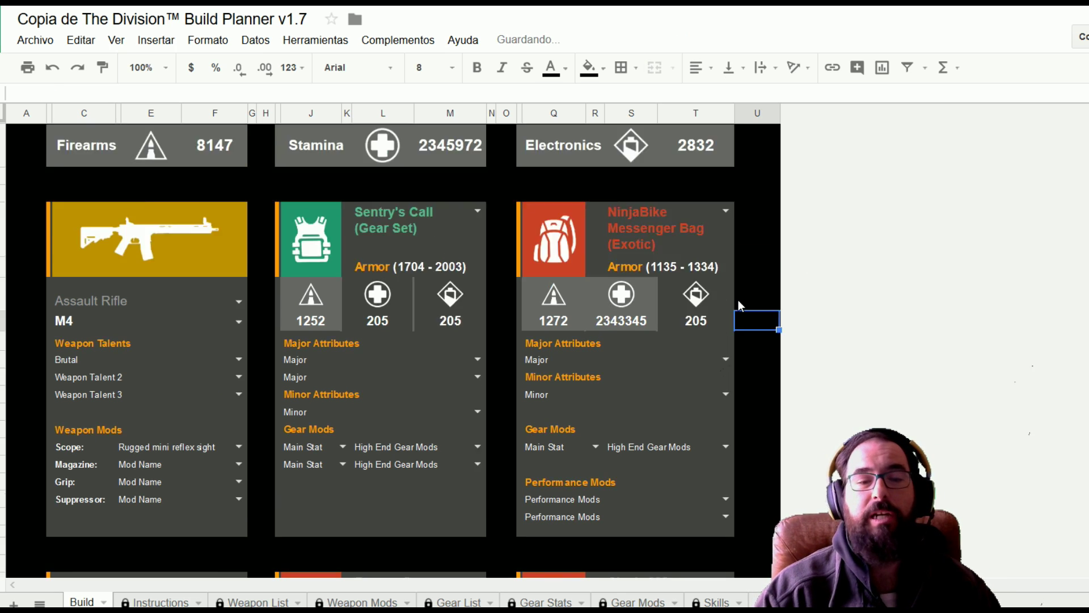
{"action": "scroll", "coordinate": [737, 300], "scroll_direction": "up", "scroll_amount": 2}
{"action": "left_click", "coordinate": [432, 262]}
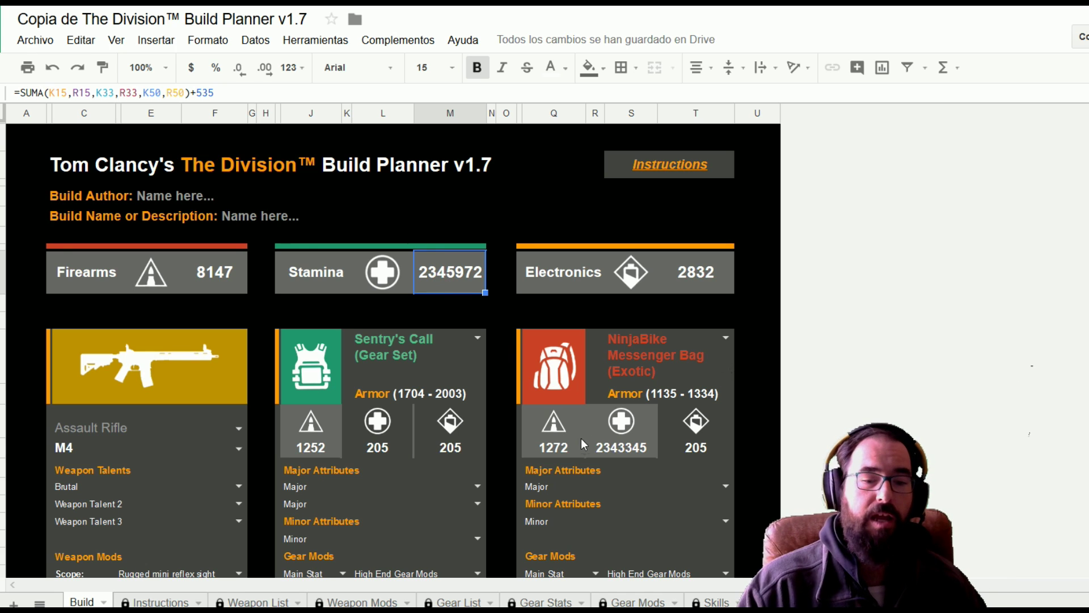
Step: Set the NinjaBike Messenger Bag's stamina to 123 and check the Stamina and Electronics totals
{"action": "left_click", "coordinate": [608, 450]}
{"action": "double_click", "coordinate": [611, 450]}
{"action": "left_click", "coordinate": [611, 468]}
{"action": "key", "text": "ctrl+a"}
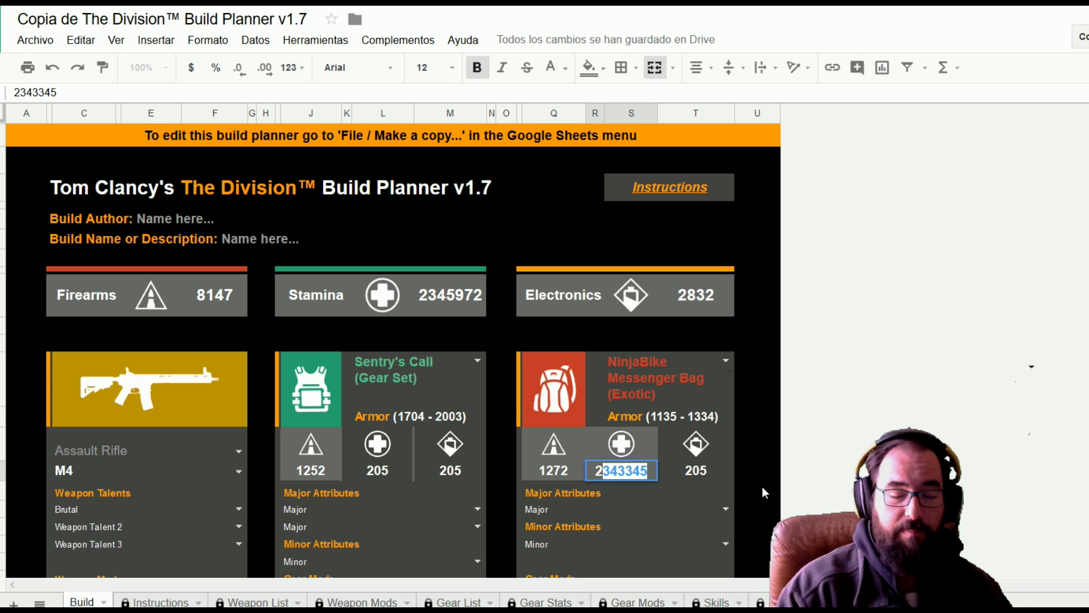
{"action": "key", "text": "BackSpace"}
{"action": "type", "text": "1231"}
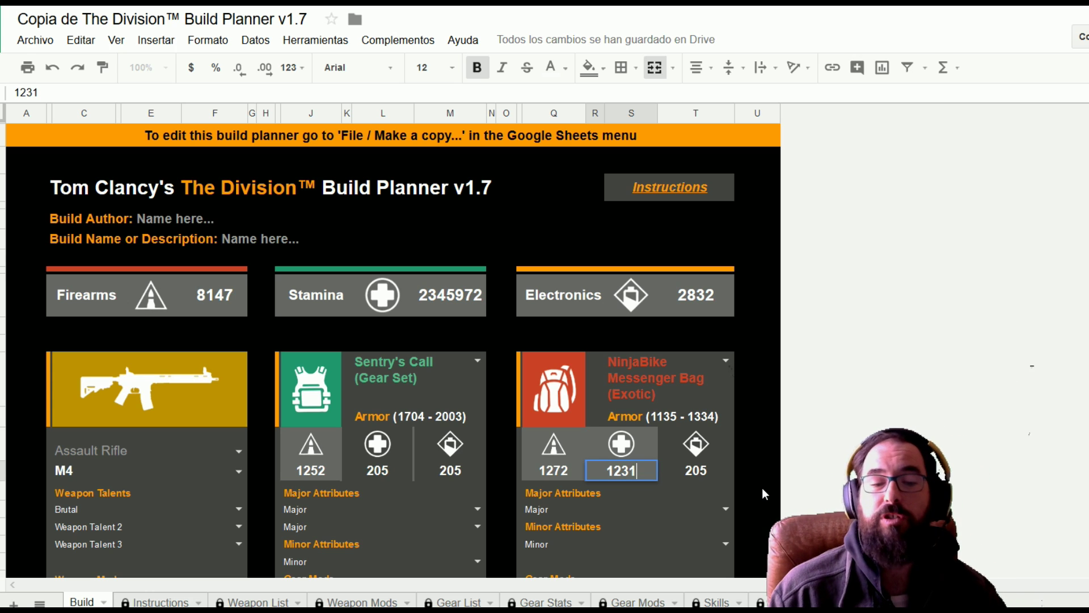
{"action": "key", "text": "BackSpace"}
{"action": "left_click", "coordinate": [757, 378]}
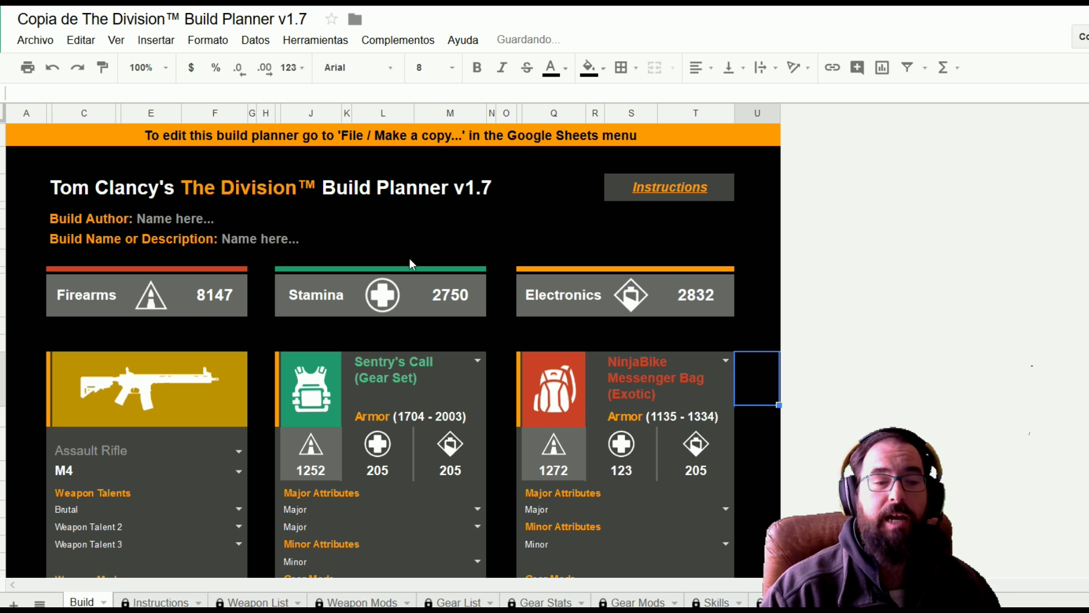
{"action": "left_click", "coordinate": [457, 306]}
{"action": "left_click", "coordinate": [685, 307]}
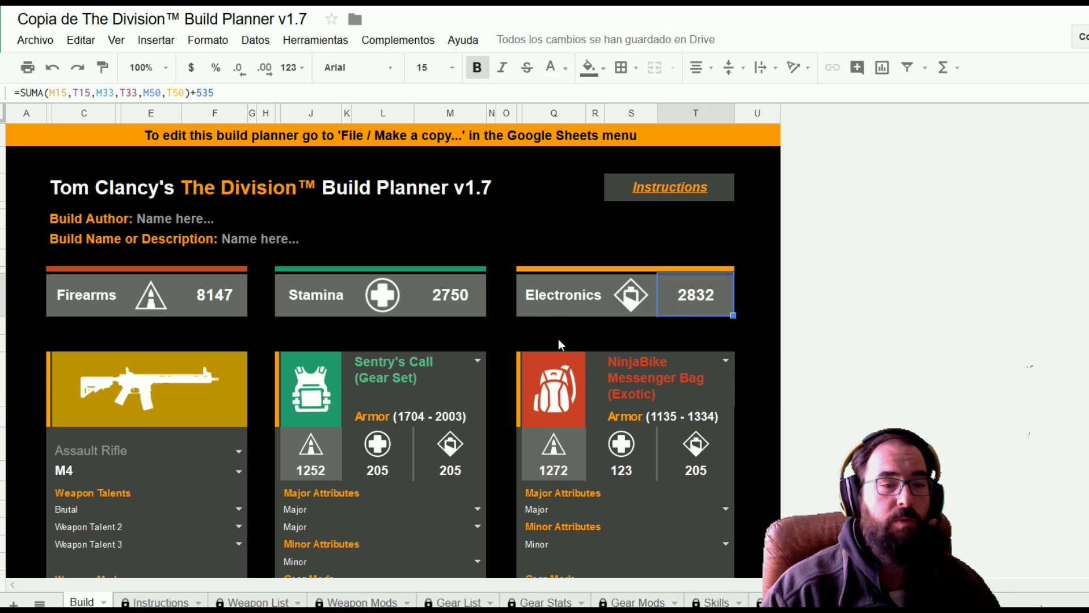
Step: Replace the placeholder after "Build Name or Description:" with "pvp"
{"action": "mouse_move", "coordinate": [710, 184]}
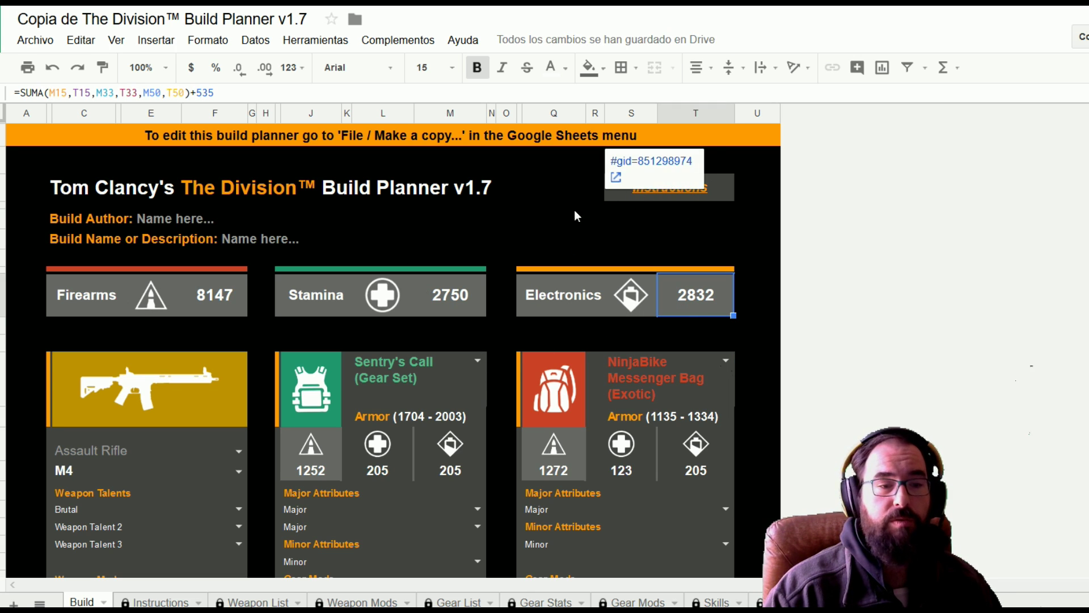
{"action": "left_click", "coordinate": [153, 220]}
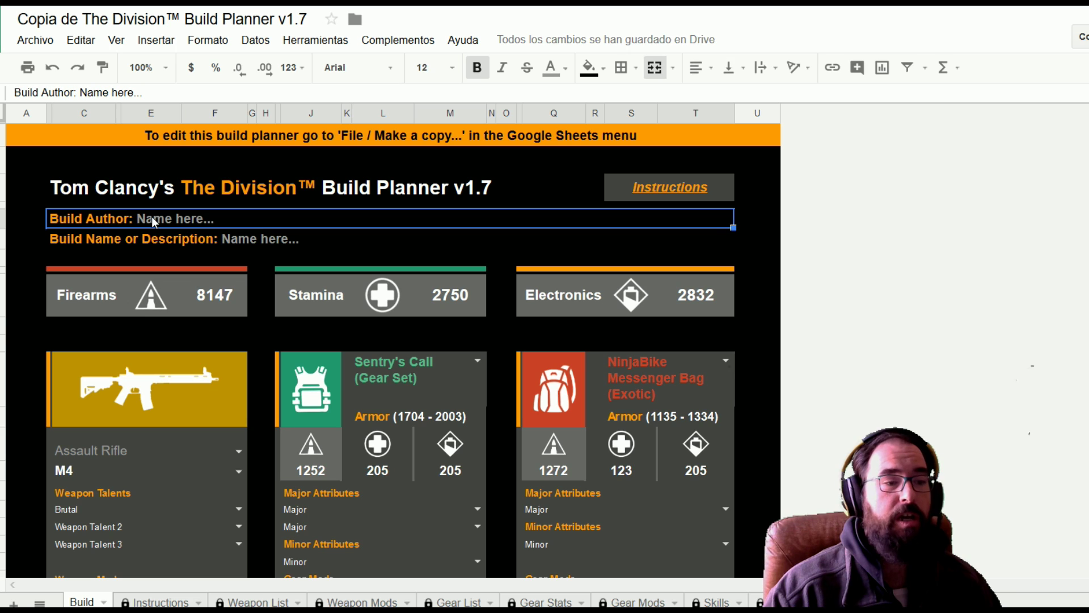
{"action": "left_click", "coordinate": [234, 237]}
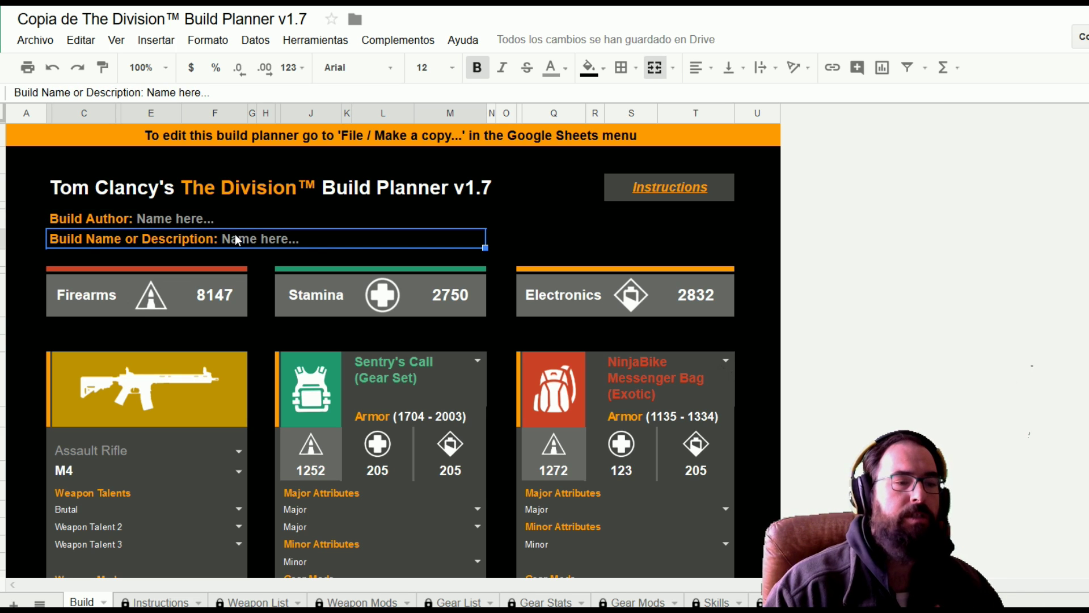
{"action": "double_click", "coordinate": [265, 243]}
{"action": "left_click_drag", "start_coordinate": [306, 239], "coordinate": [219, 247]}
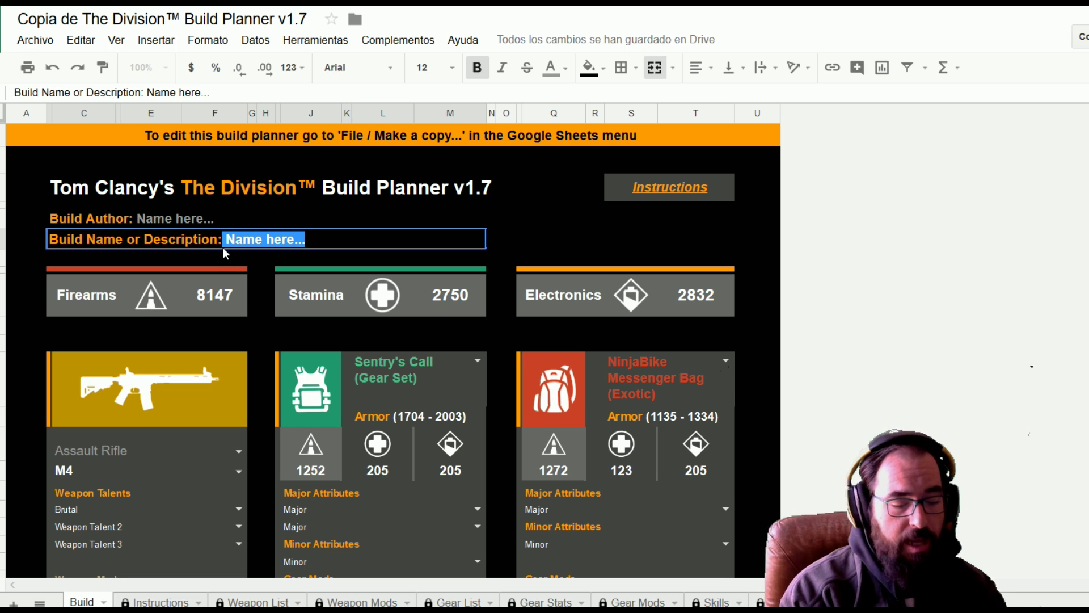
{"action": "key", "text": "BackSpace"}
{"action": "type", "text": "pvp"}
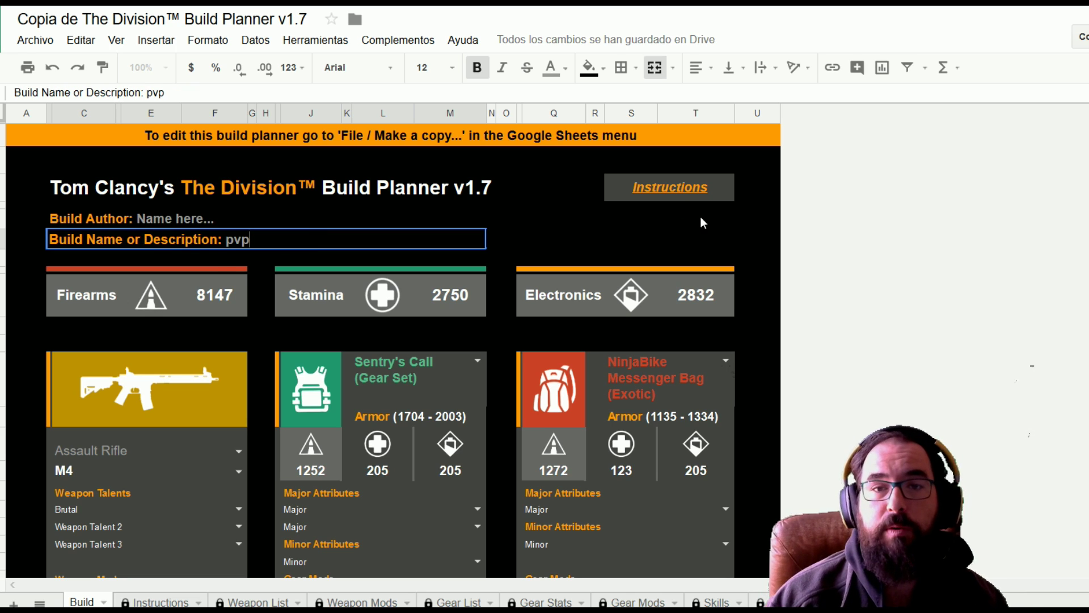
{"action": "left_click", "coordinate": [757, 234]}
Step: Review the Build sheet's gear slots and the Weapon List, Weapon Mods and Gear List reference sheets
{"action": "scroll", "coordinate": [828, 233], "scroll_direction": "down", "scroll_amount": 3}
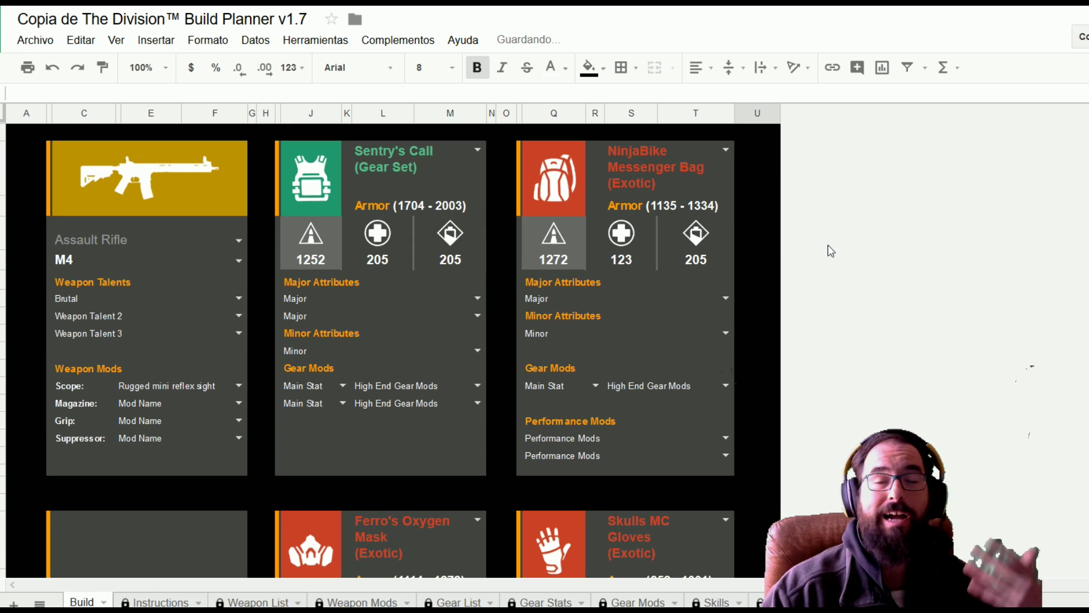
{"action": "scroll", "coordinate": [833, 286], "scroll_direction": "down", "scroll_amount": 5}
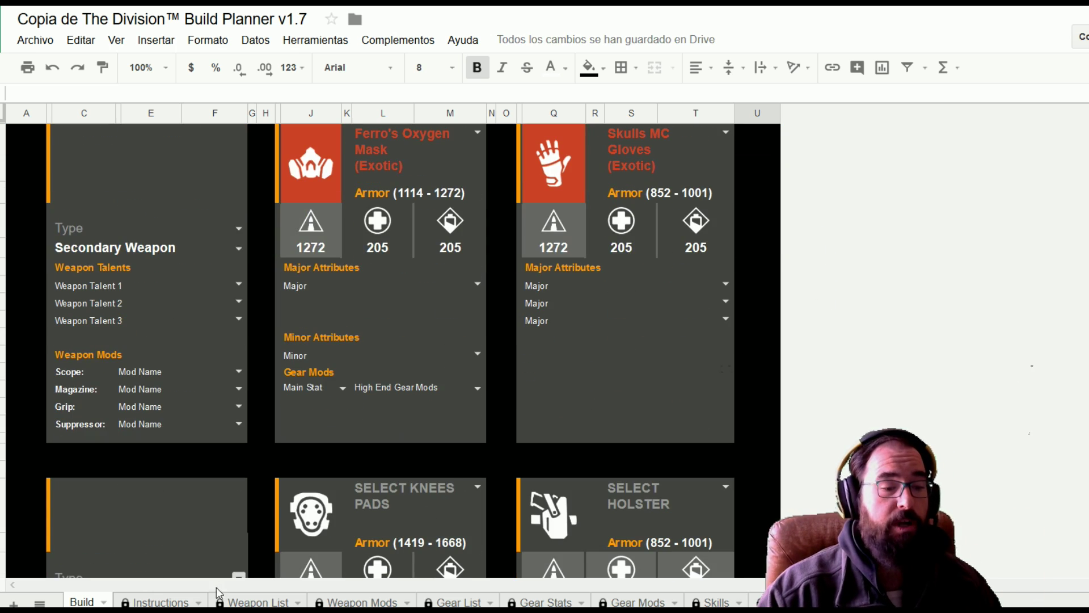
{"action": "left_click", "coordinate": [237, 604]}
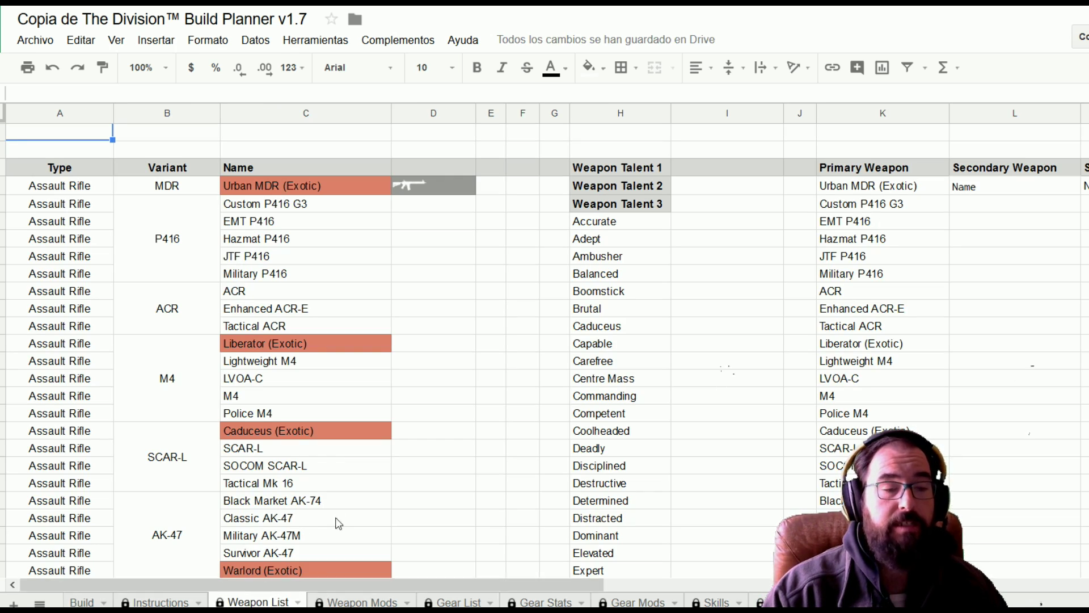
{"action": "key", "text": "ctrl+shift+Page_Down"}
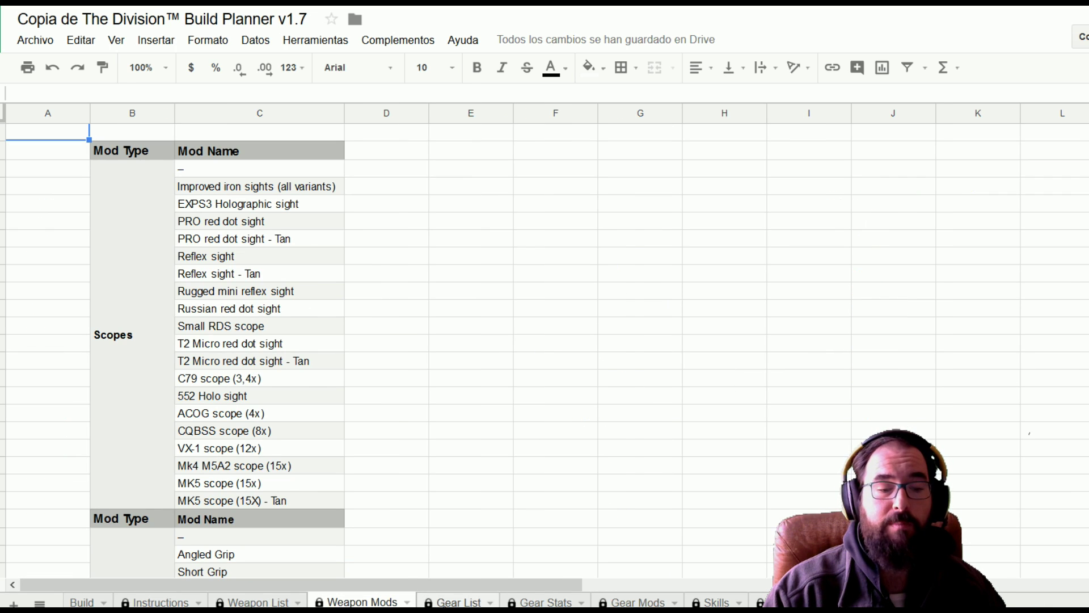
{"action": "left_click", "coordinate": [488, 603]}
{"action": "scroll", "coordinate": [563, 350], "scroll_direction": "down", "scroll_amount": 2}
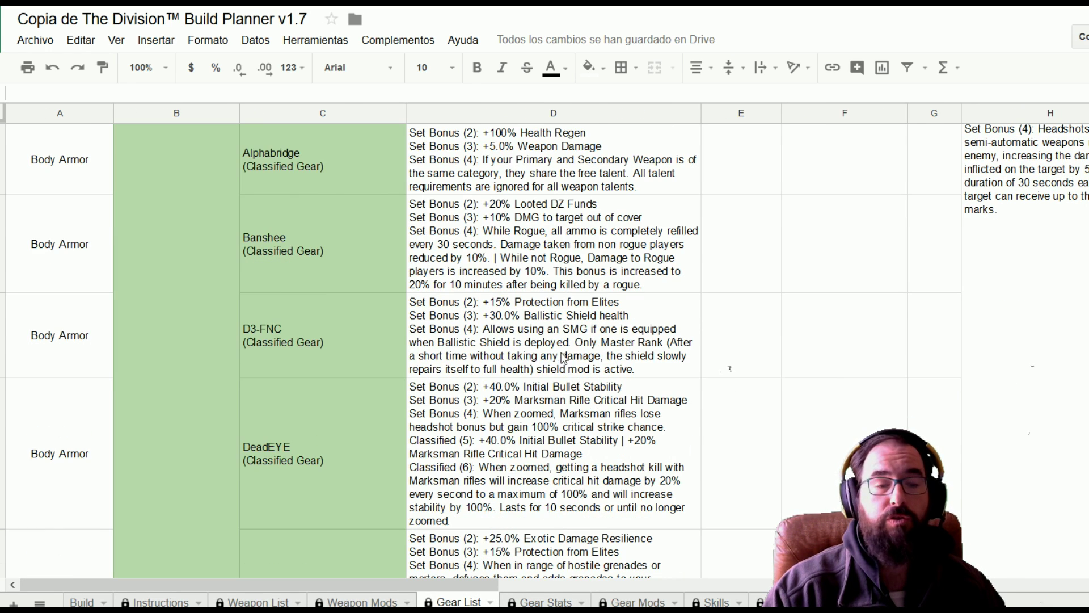
Step: Examine the major and minor attribute ranges in Gear Stats and the mod values by level in Gear Mods
{"action": "left_click", "coordinate": [535, 603]}
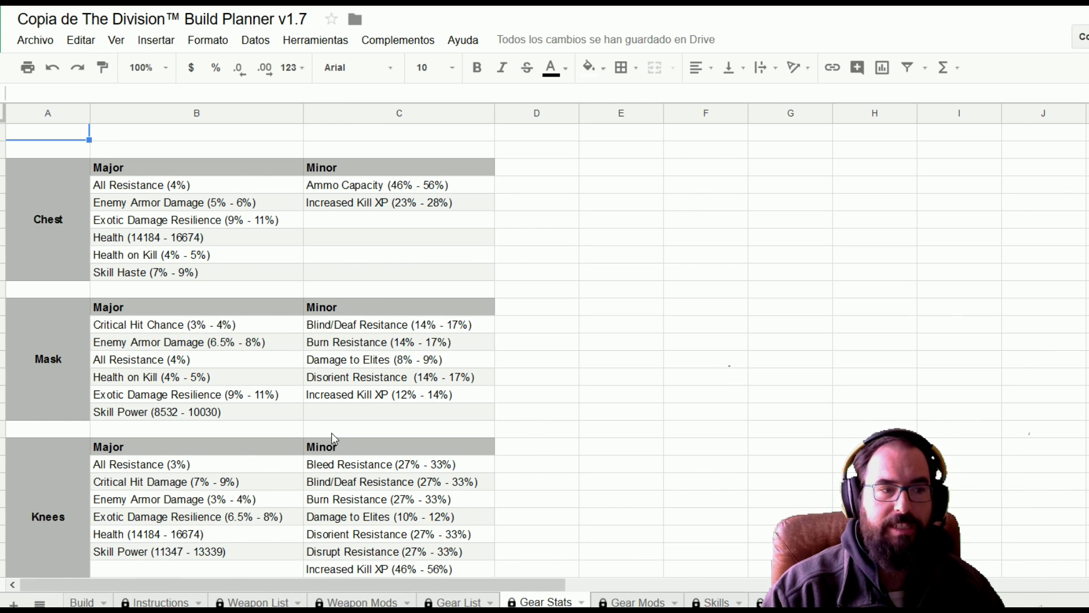
{"action": "scroll", "coordinate": [321, 362], "scroll_direction": "down", "scroll_amount": 3}
{"action": "scroll", "coordinate": [344, 378], "scroll_direction": "up", "scroll_amount": 3}
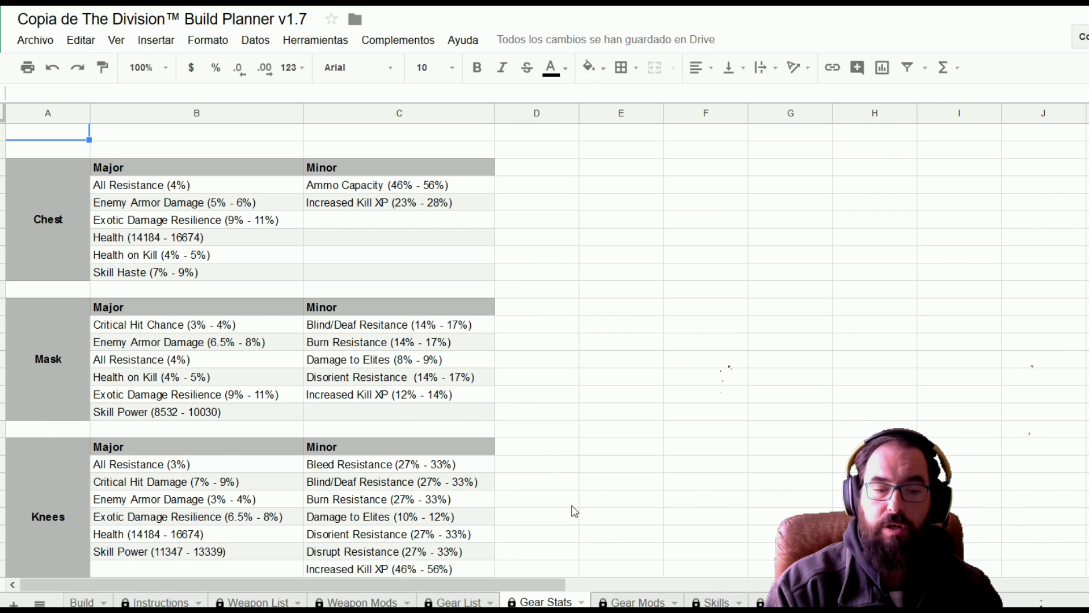
{"action": "scroll", "coordinate": [567, 503], "scroll_direction": "down", "scroll_amount": 2}
{"action": "left_click", "coordinate": [644, 601]}
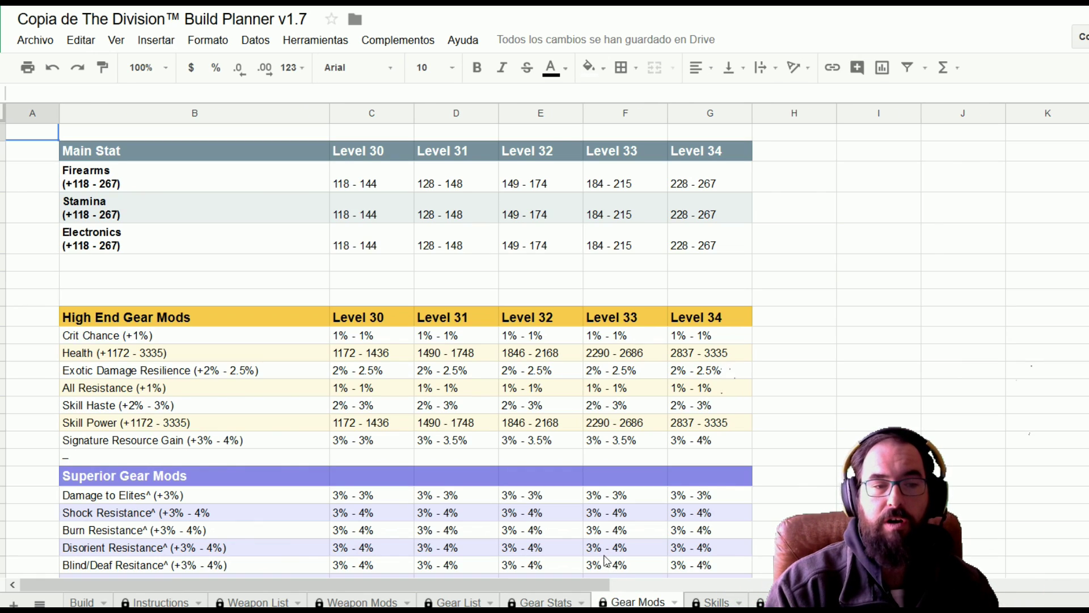
{"action": "scroll", "coordinate": [431, 335], "scroll_direction": "down", "scroll_amount": 3}
{"action": "scroll", "coordinate": [248, 166], "scroll_direction": "up", "scroll_amount": 3}
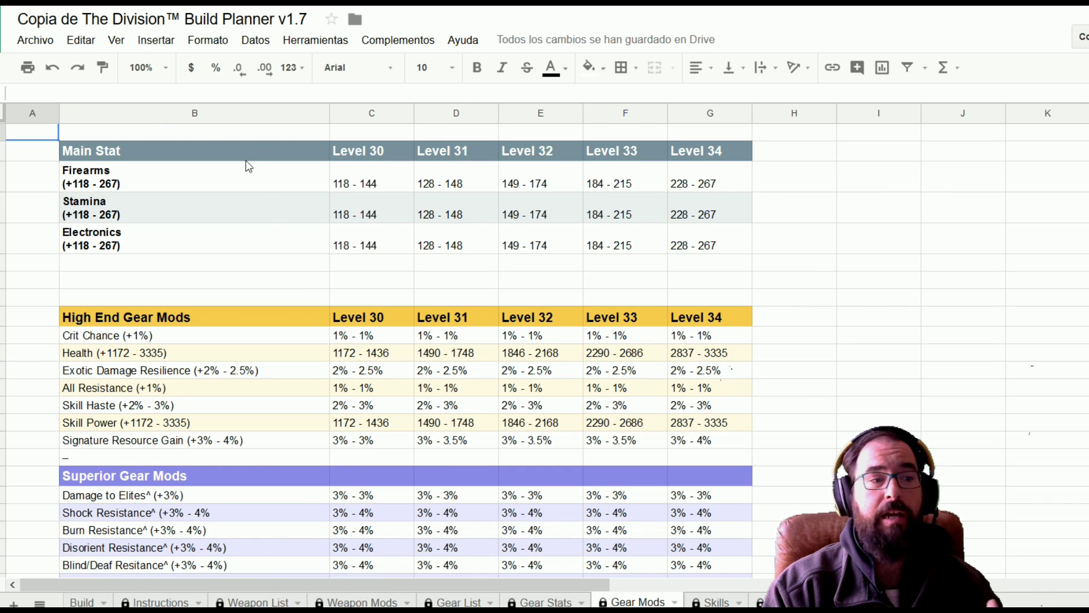
Step: Examine the main stat, High End, Superior and Performance mod ranges by level in the Gear Mods sheet
{"action": "left_click", "coordinate": [122, 188]}
{"action": "left_click", "coordinate": [182, 221]}
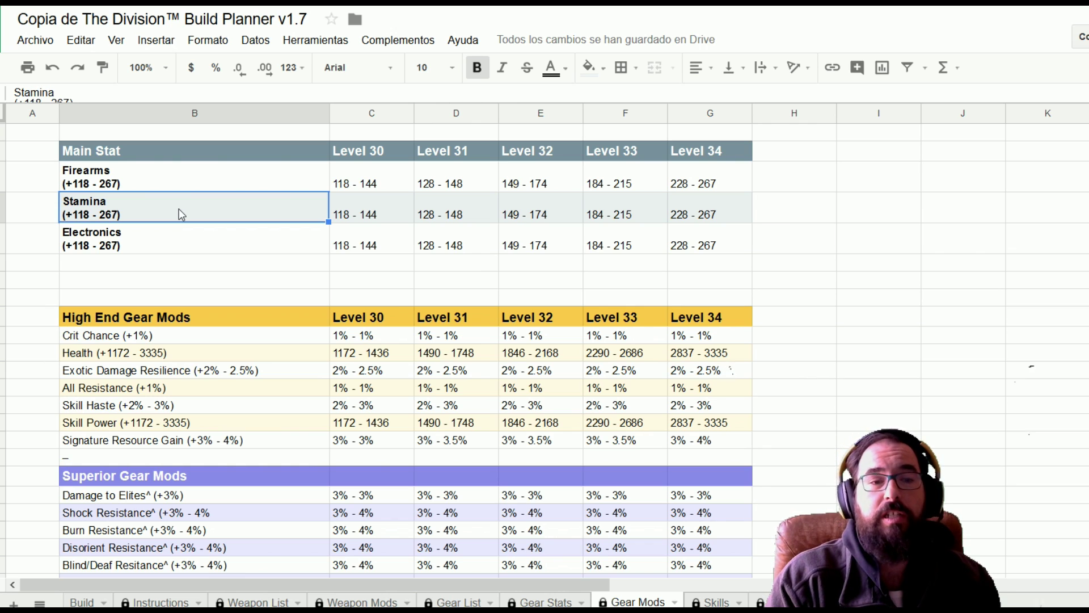
{"action": "scroll", "coordinate": [230, 255], "scroll_direction": "down", "scroll_amount": 3}
{"action": "scroll", "coordinate": [237, 278], "scroll_direction": "down", "scroll_amount": 2}
{"action": "scroll", "coordinate": [640, 329], "scroll_direction": "up", "scroll_amount": 4}
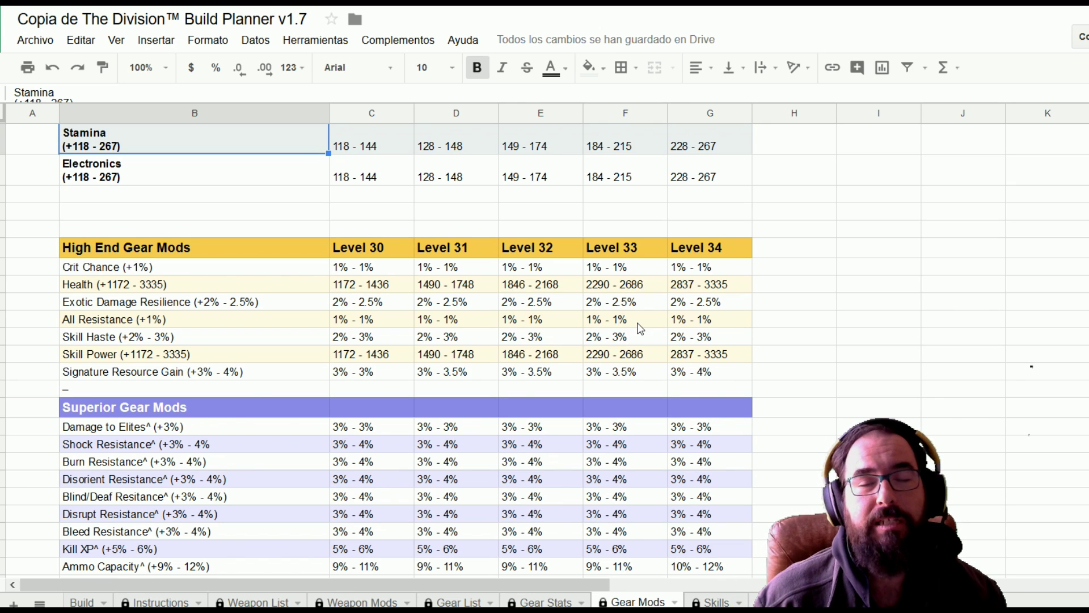
{"action": "scroll", "coordinate": [602, 408], "scroll_direction": "down", "scroll_amount": 3}
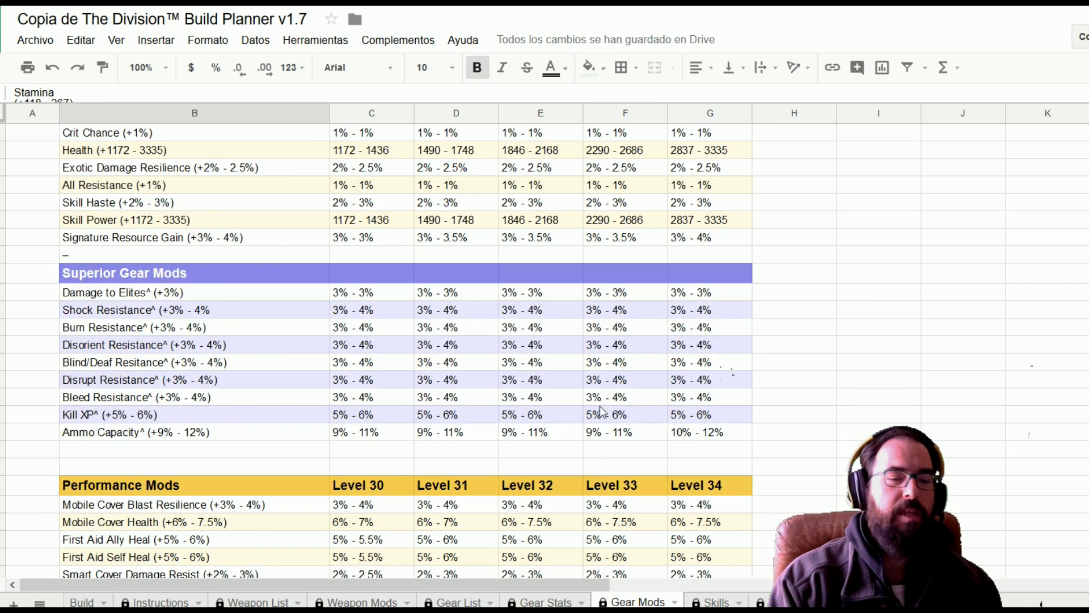
{"action": "scroll", "coordinate": [602, 408], "scroll_direction": "down", "scroll_amount": 4}
Step: Review the Skills sheet's skills and mods, and the talent descriptions for the Medical, Tech and Security wings
{"action": "left_click", "coordinate": [716, 602]}
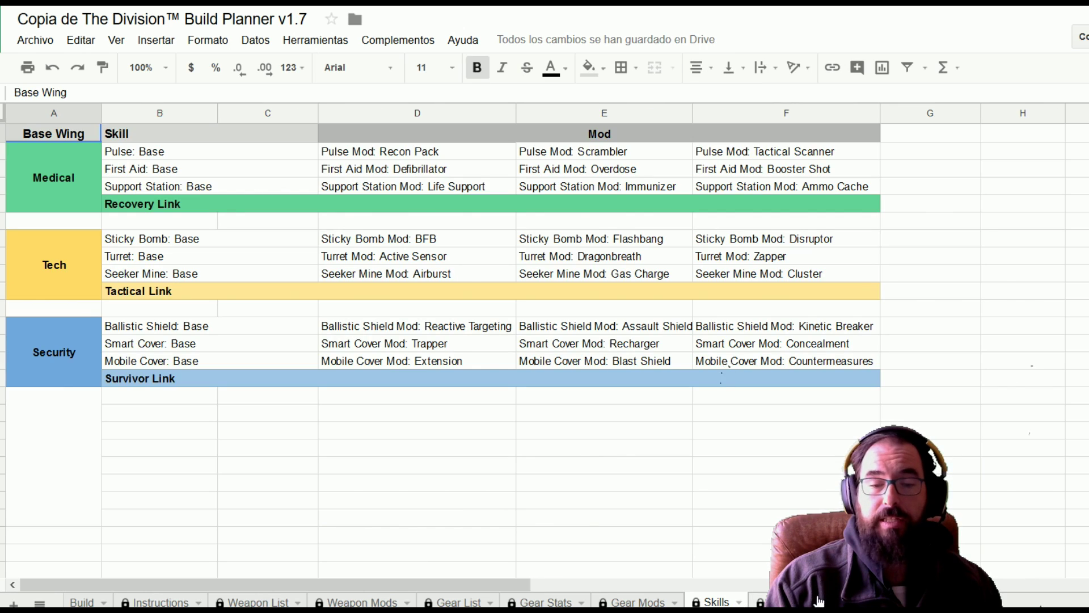
{"action": "left_click", "coordinate": [821, 601]}
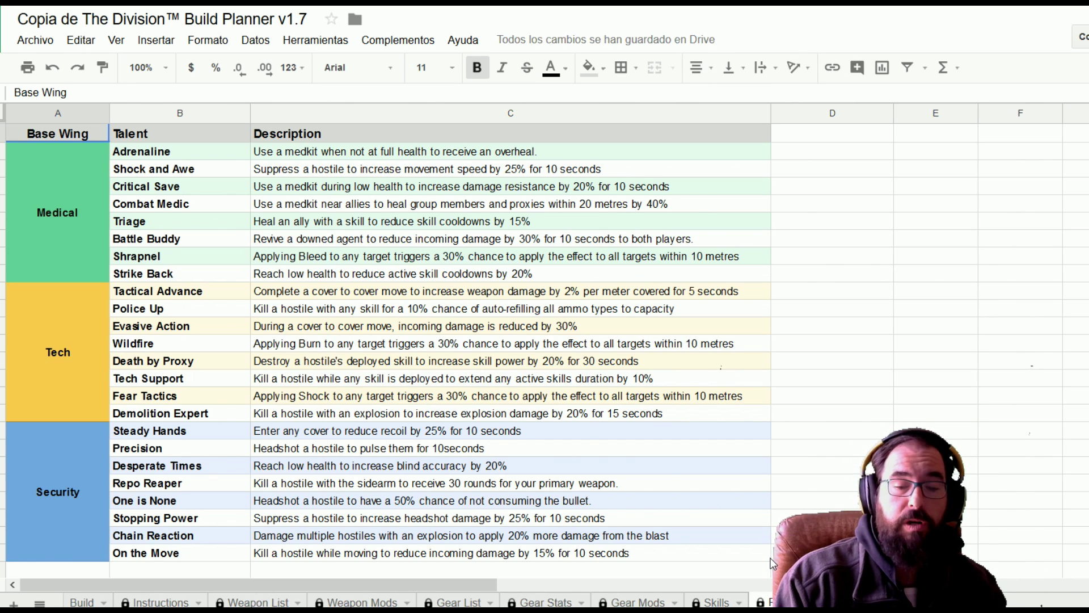
{"action": "scroll", "coordinate": [679, 545], "scroll_direction": "down", "scroll_amount": 1}
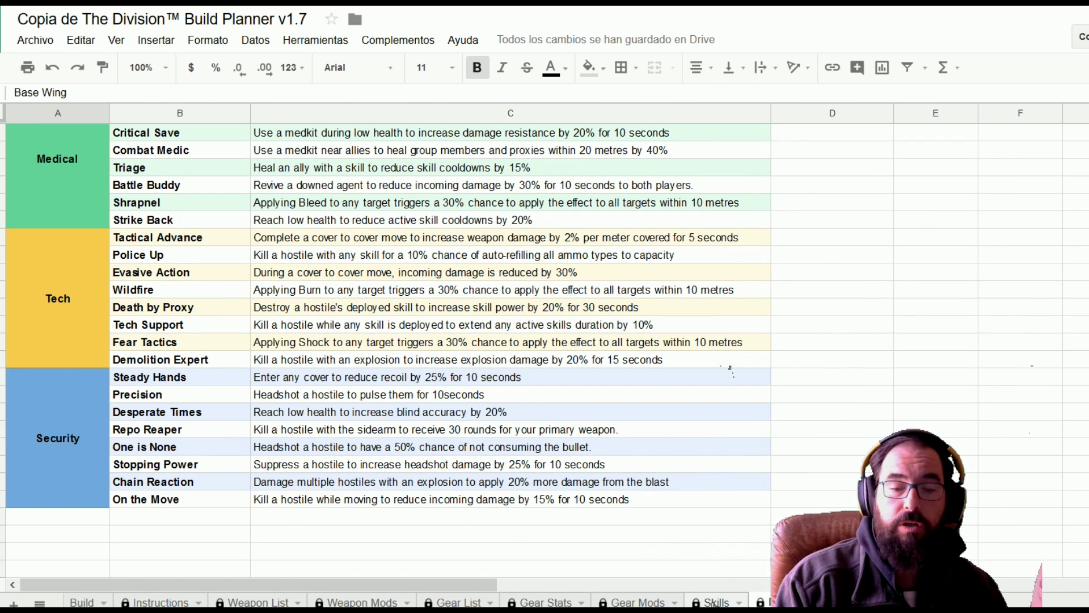
Step: Go back through the Gear Mods, Gear Stats, Gear List and Weapon List sheets, reviewing the body armor set bonuses
{"action": "left_click", "coordinate": [713, 603]}
{"action": "left_click", "coordinate": [637, 602]}
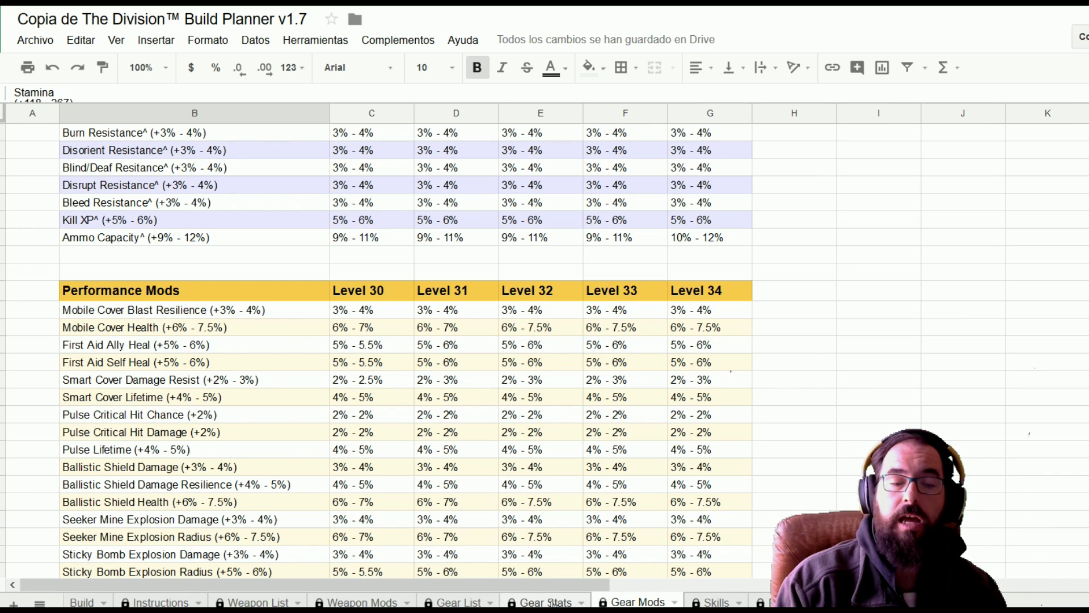
{"action": "left_click", "coordinate": [555, 603]}
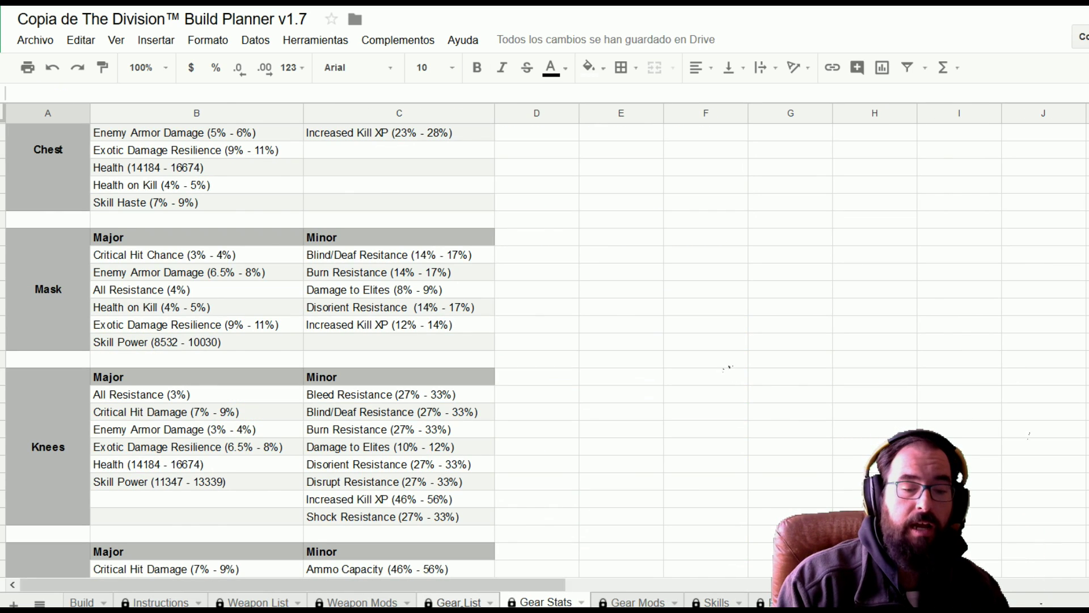
{"action": "left_click", "coordinate": [456, 603]}
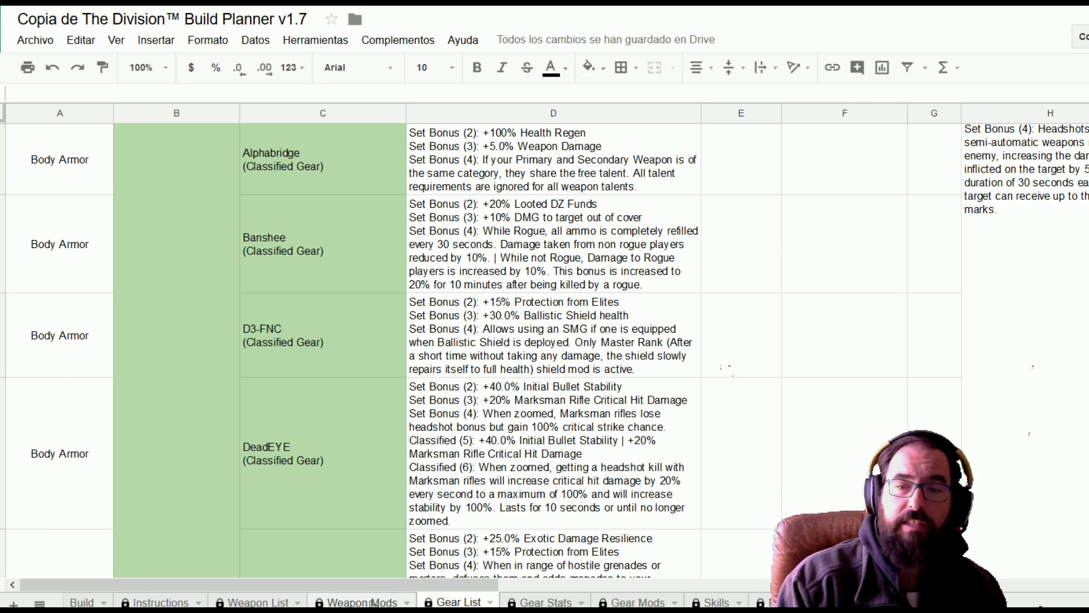
{"action": "scroll", "coordinate": [670, 474], "scroll_direction": "up", "scroll_amount": 2}
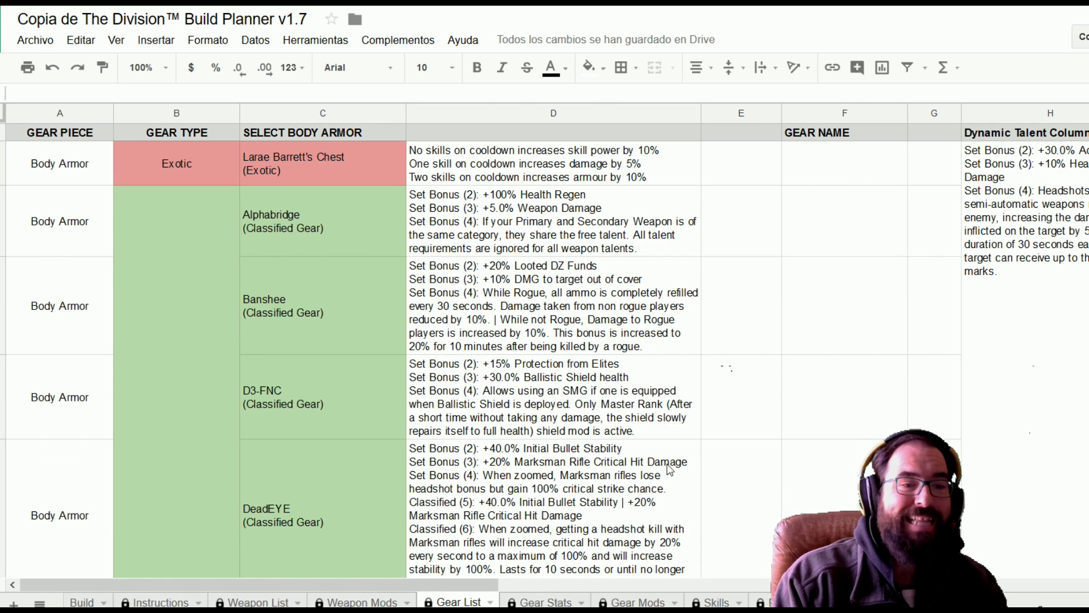
{"action": "scroll", "coordinate": [691, 338], "scroll_direction": "down", "scroll_amount": 4}
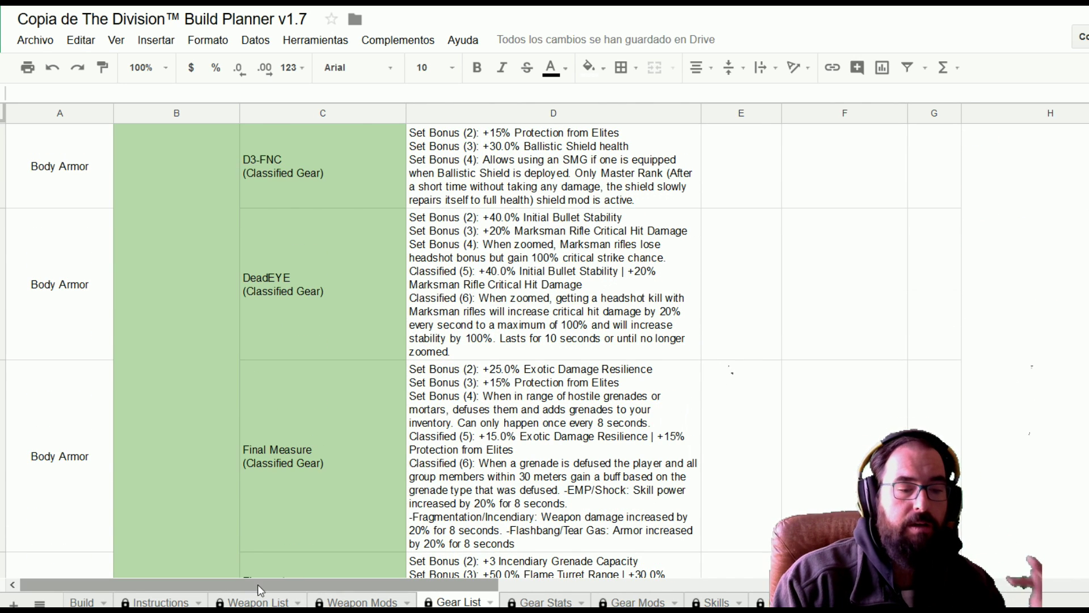
{"action": "left_click", "coordinate": [340, 602]}
{"action": "left_click", "coordinate": [255, 602]}
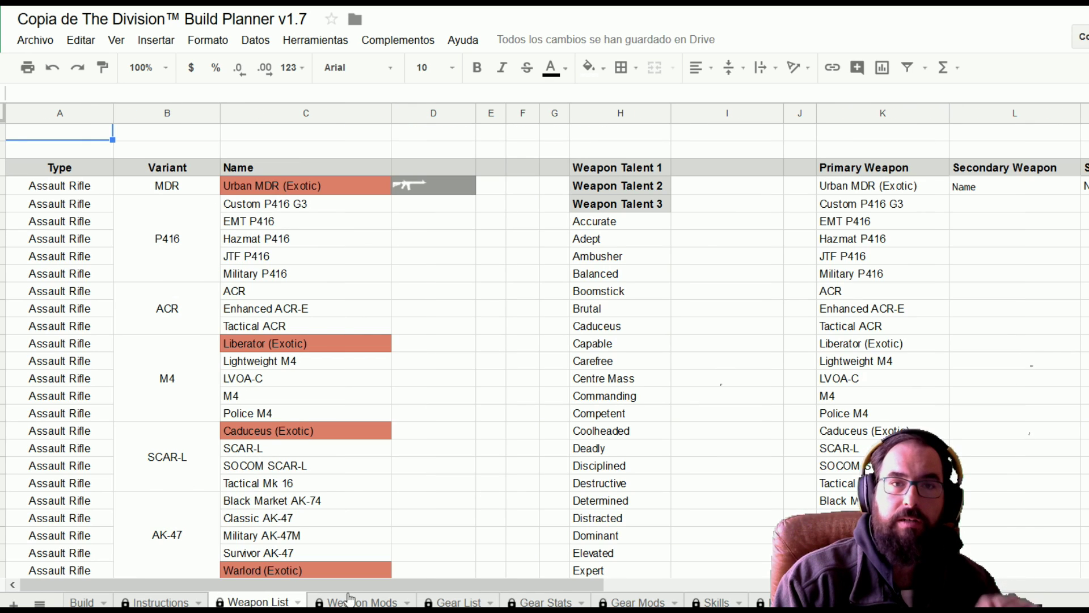
Step: Return to the Build sheet and set the knee pads to Alphabridge (Classified Gear)
{"action": "left_click", "coordinate": [85, 603]}
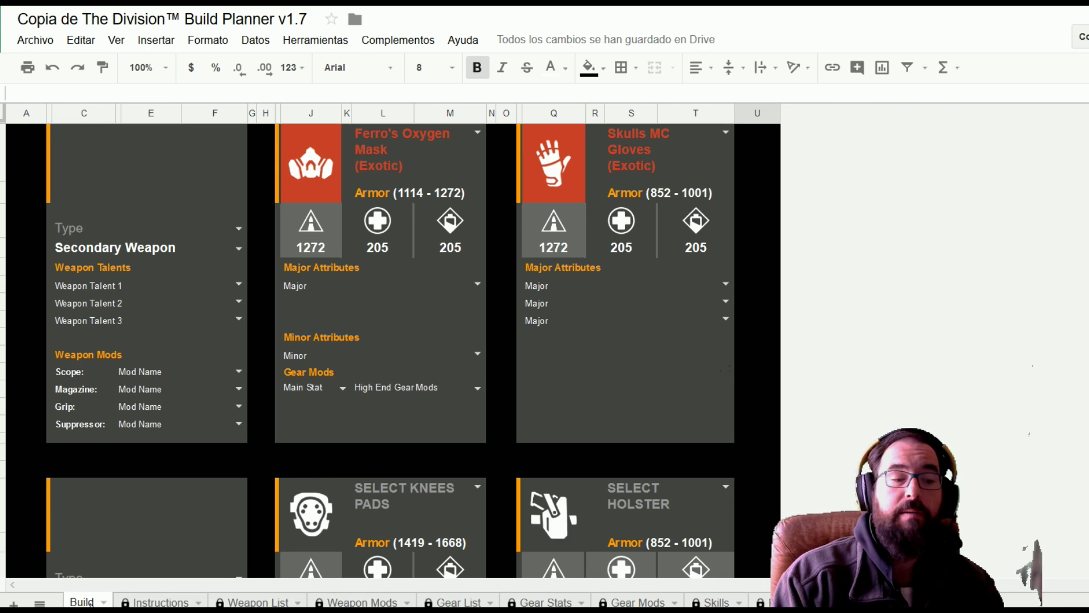
{"action": "scroll", "coordinate": [448, 499], "scroll_direction": "down", "scroll_amount": 3}
{"action": "left_click", "coordinate": [404, 338]}
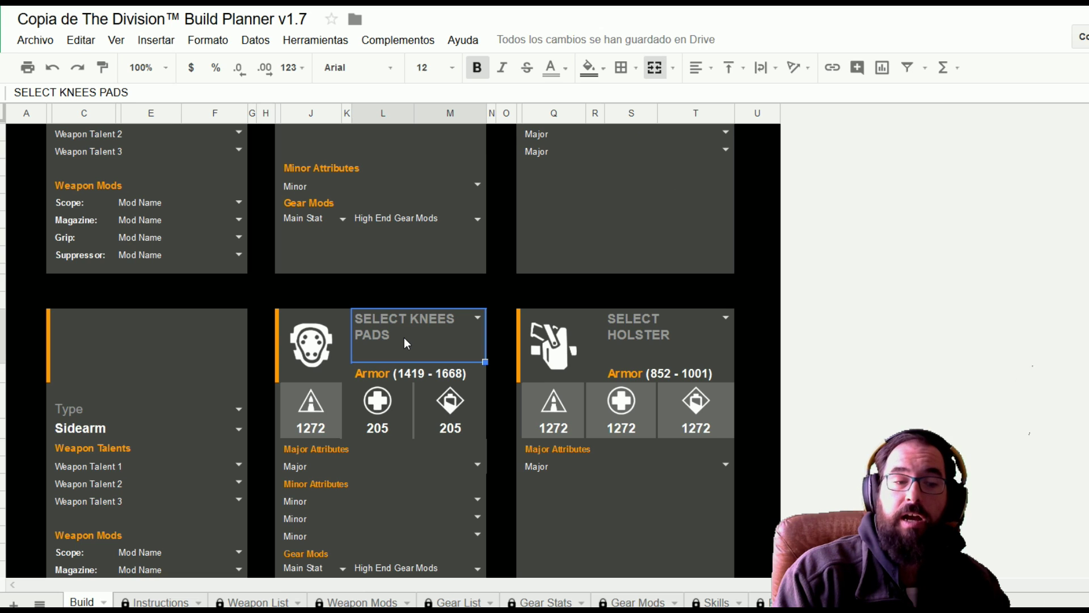
{"action": "double_click", "coordinate": [404, 338]}
{"action": "left_click", "coordinate": [407, 356]}
{"action": "double_click", "coordinate": [411, 357]}
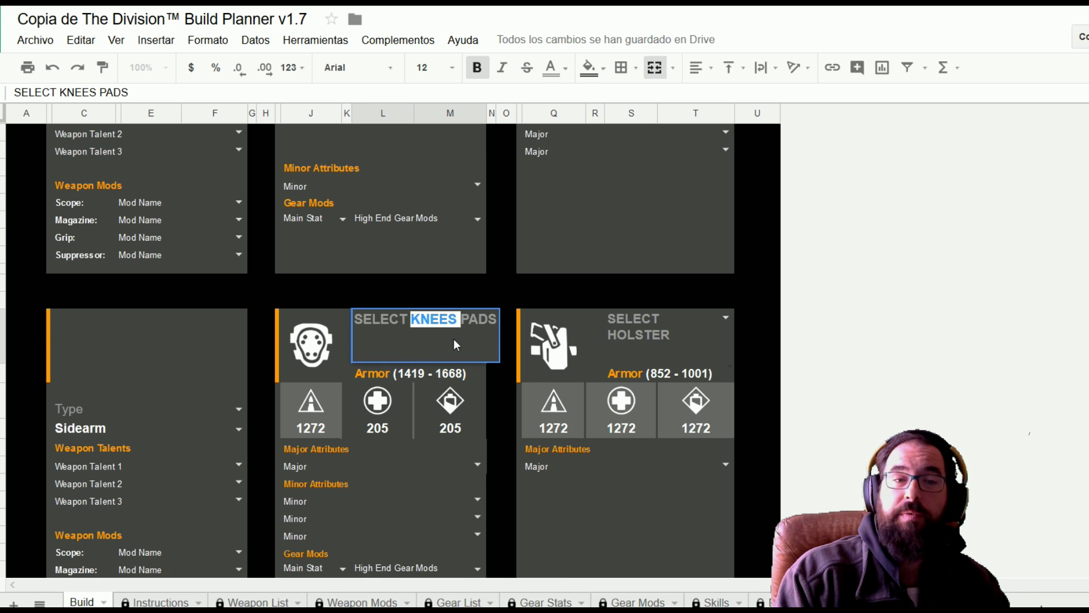
{"action": "left_click", "coordinate": [761, 371]}
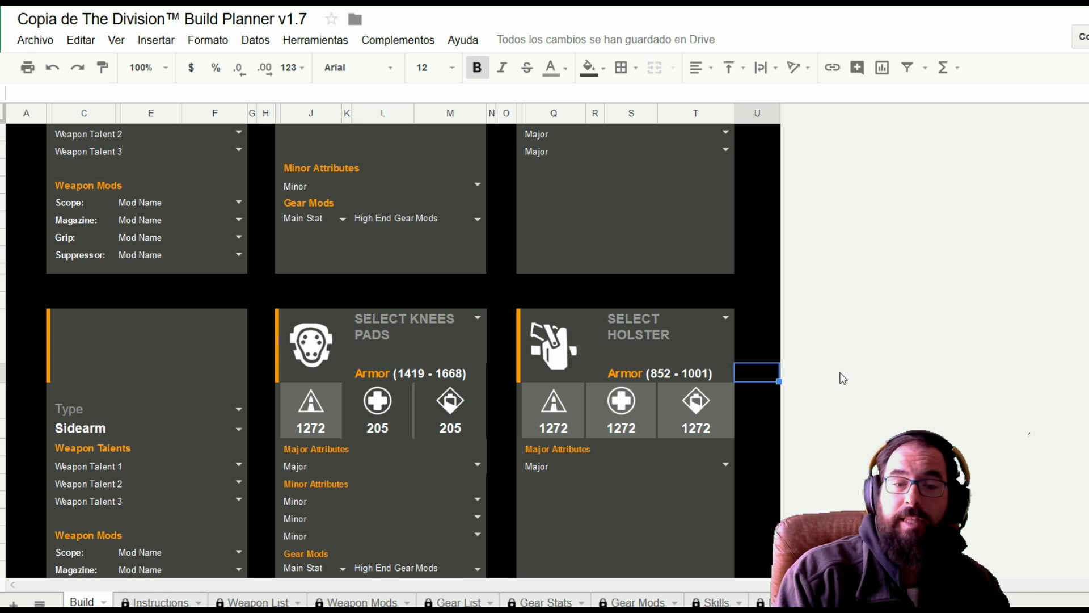
{"action": "left_click", "coordinate": [388, 341]}
{"action": "double_click", "coordinate": [388, 341]}
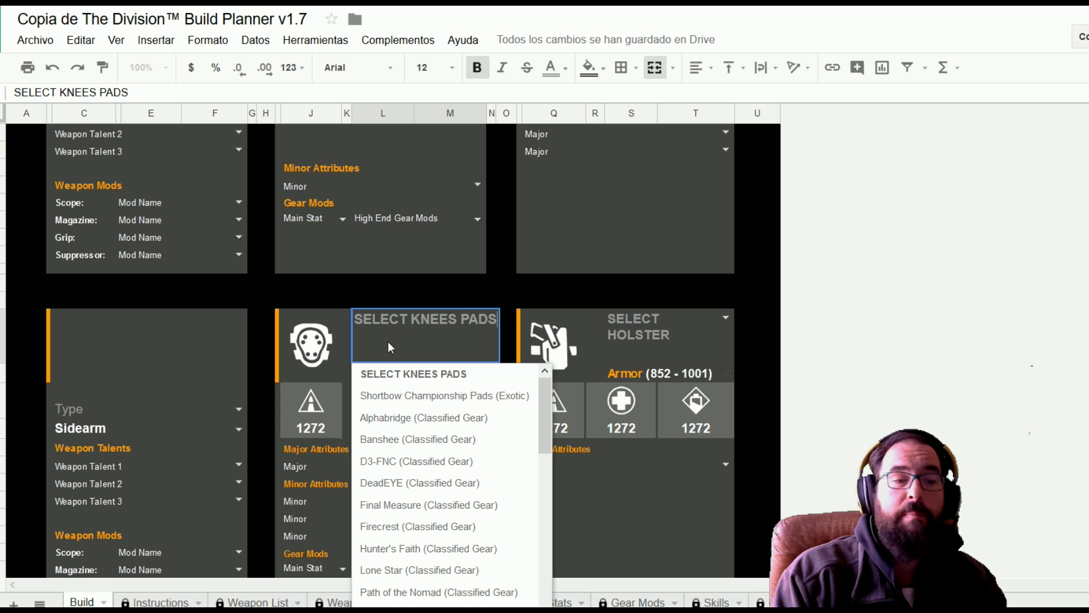
{"action": "left_click", "coordinate": [399, 418]}
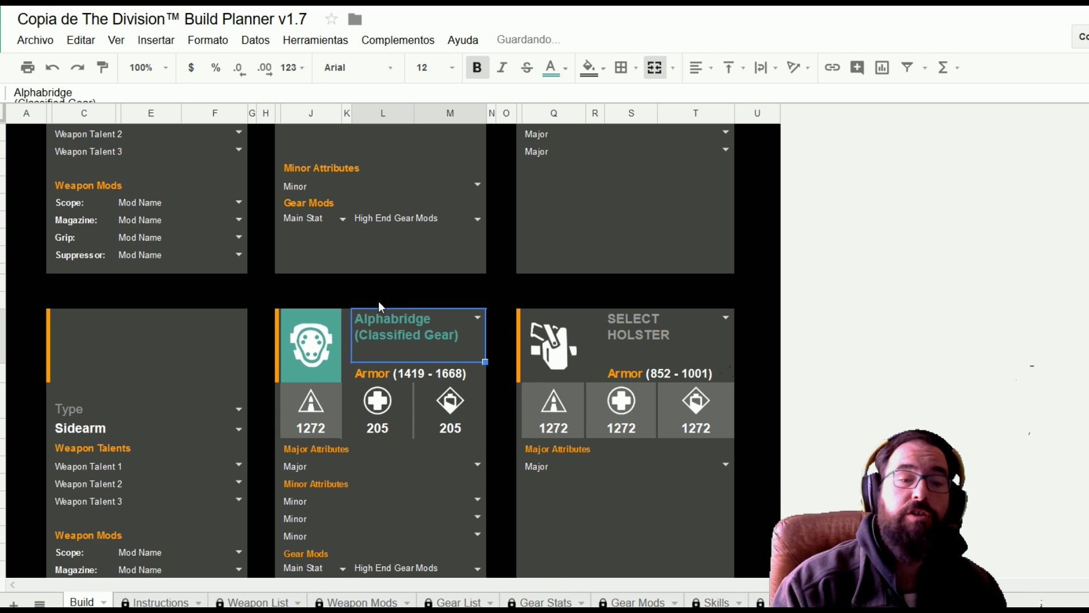
Step: Browse the holster choices, the knee pads' stamina field and their available major attributes
{"action": "left_click", "coordinate": [658, 336]}
{"action": "double_click", "coordinate": [659, 335]}
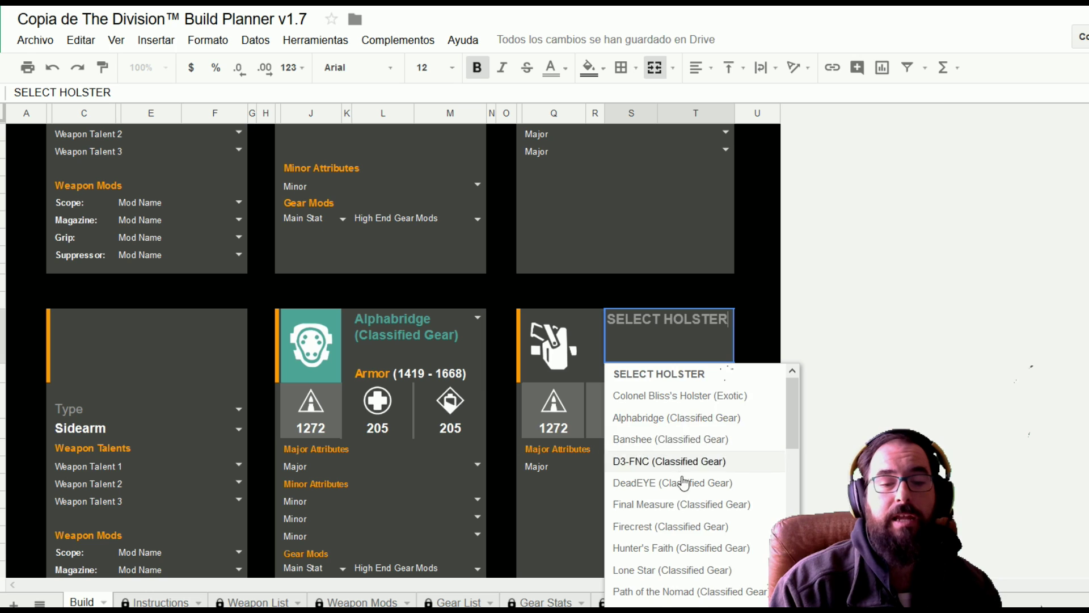
{"action": "scroll", "coordinate": [683, 478], "scroll_direction": "down", "scroll_amount": 3}
{"action": "left_click", "coordinate": [397, 464]}
{"action": "double_click", "coordinate": [375, 428]}
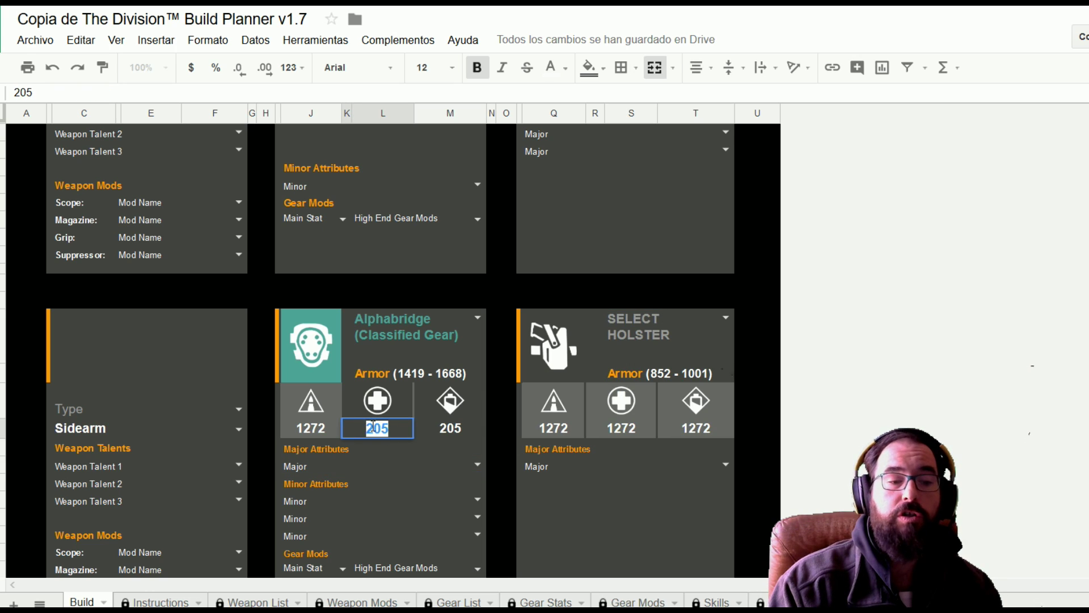
{"action": "double_click", "coordinate": [477, 464]}
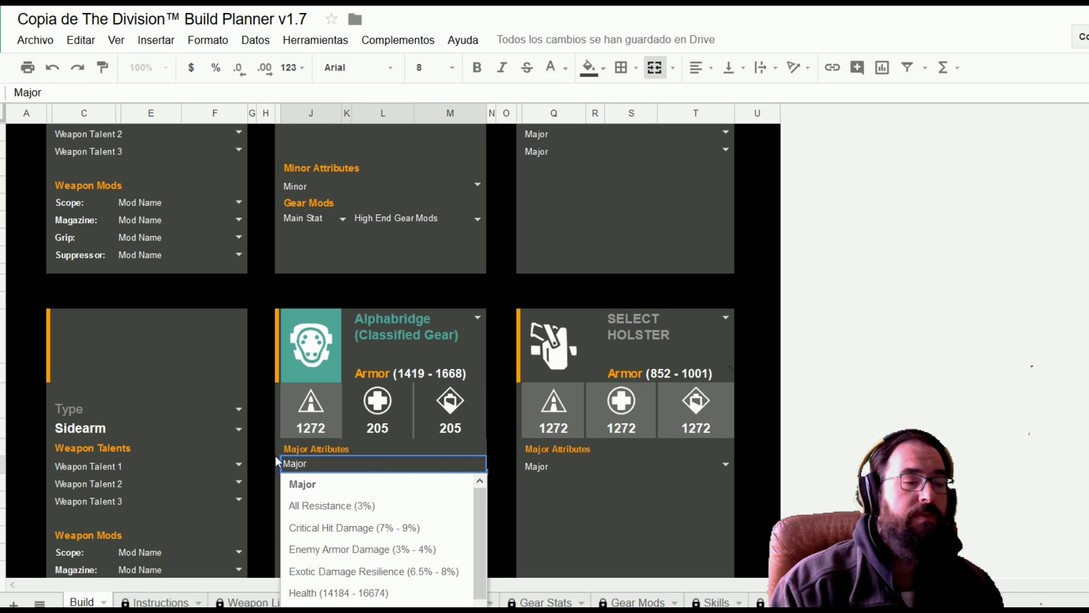
Step: Set the sidearm slot's weapon type to LMG and its weapon to Classic M60
{"action": "left_click", "coordinate": [177, 346]}
{"action": "double_click", "coordinate": [177, 347]}
{"action": "left_click", "coordinate": [116, 397]}
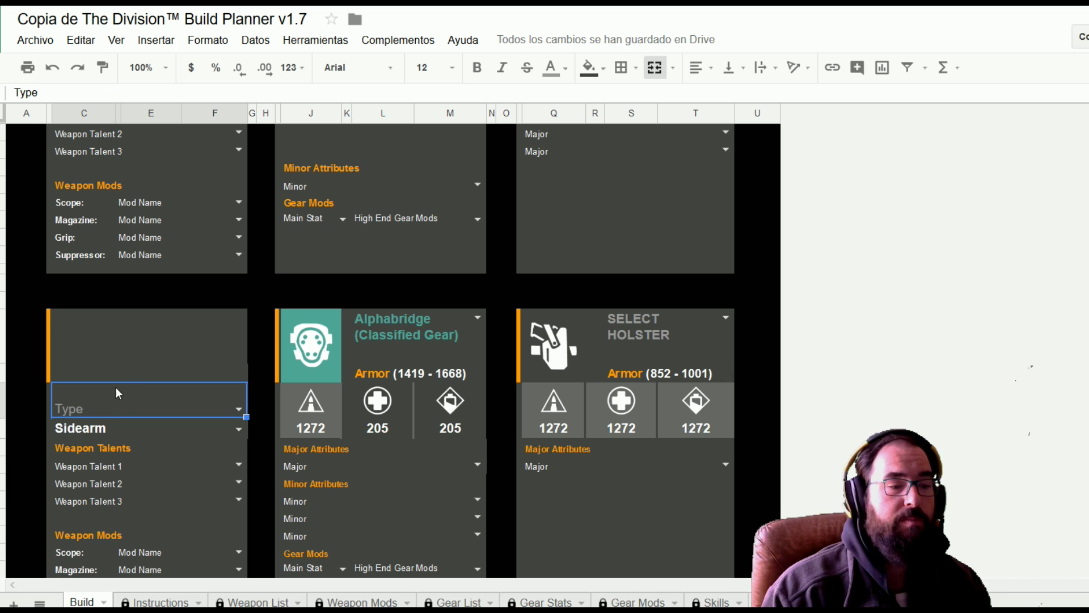
{"action": "double_click", "coordinate": [126, 400]}
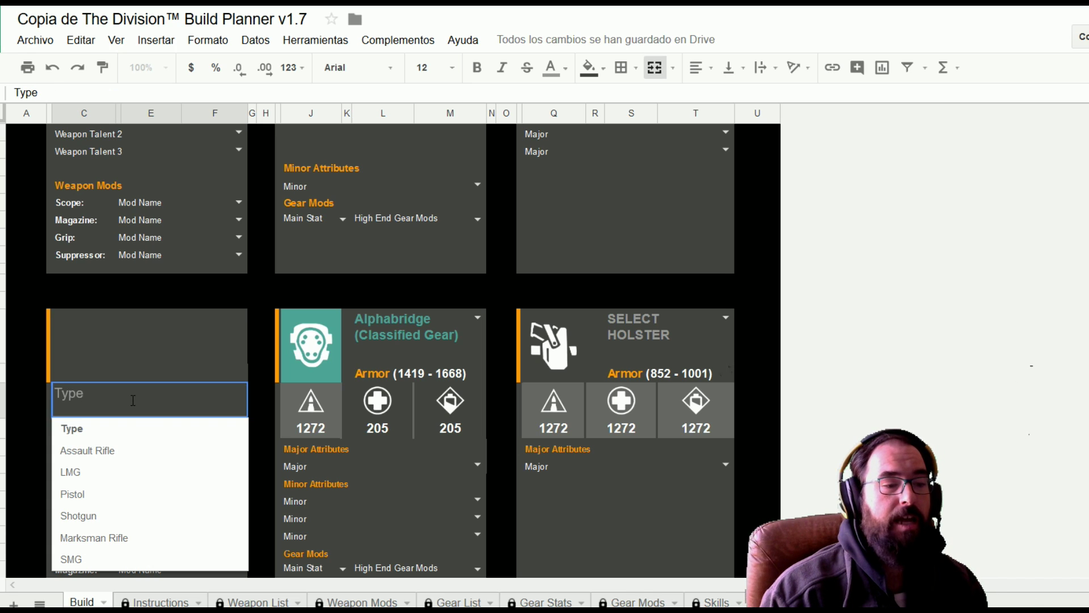
{"action": "left_click", "coordinate": [108, 473]}
{"action": "left_click", "coordinate": [120, 434]}
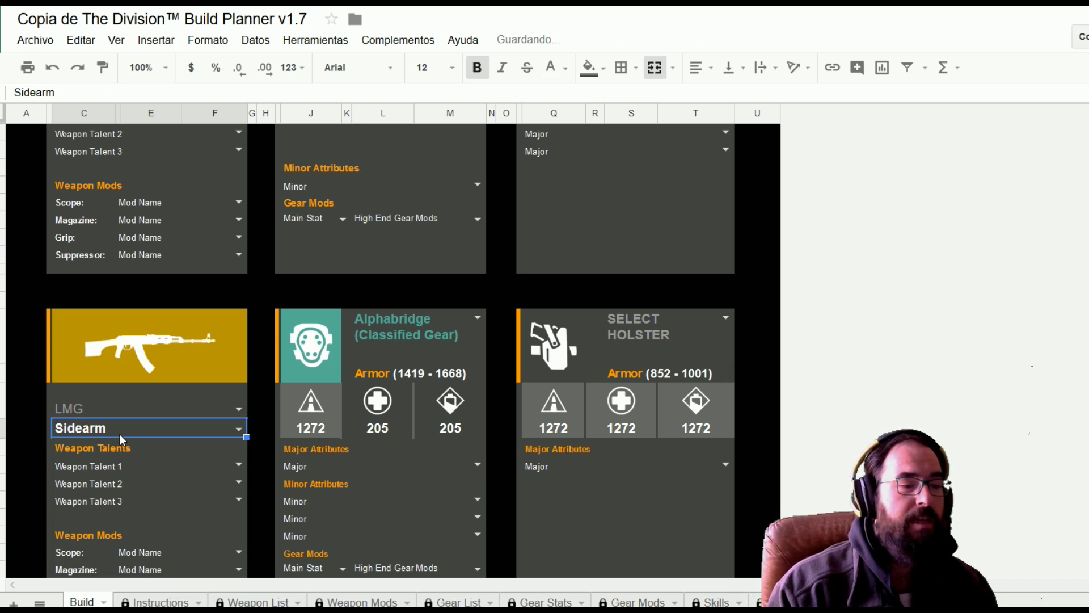
{"action": "double_click", "coordinate": [121, 434]}
{"action": "scroll", "coordinate": [85, 514], "scroll_direction": "down", "scroll_amount": 3}
{"action": "left_click", "coordinate": [85, 498]}
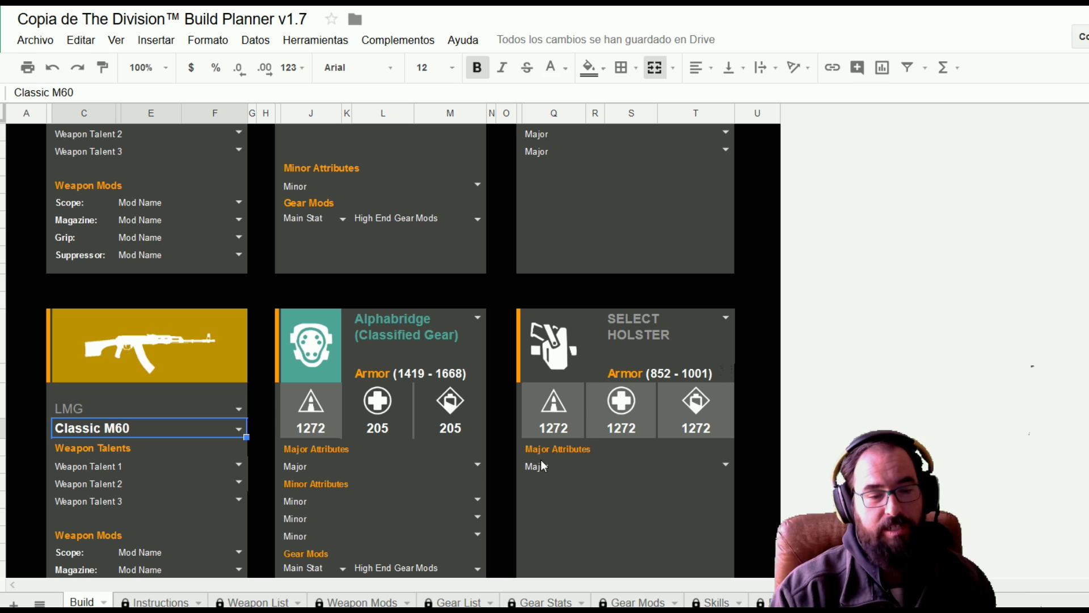
Step: Look over the Gear List sheet's body armor sets once more and return to the Build sheet
{"action": "left_click", "coordinate": [456, 602]}
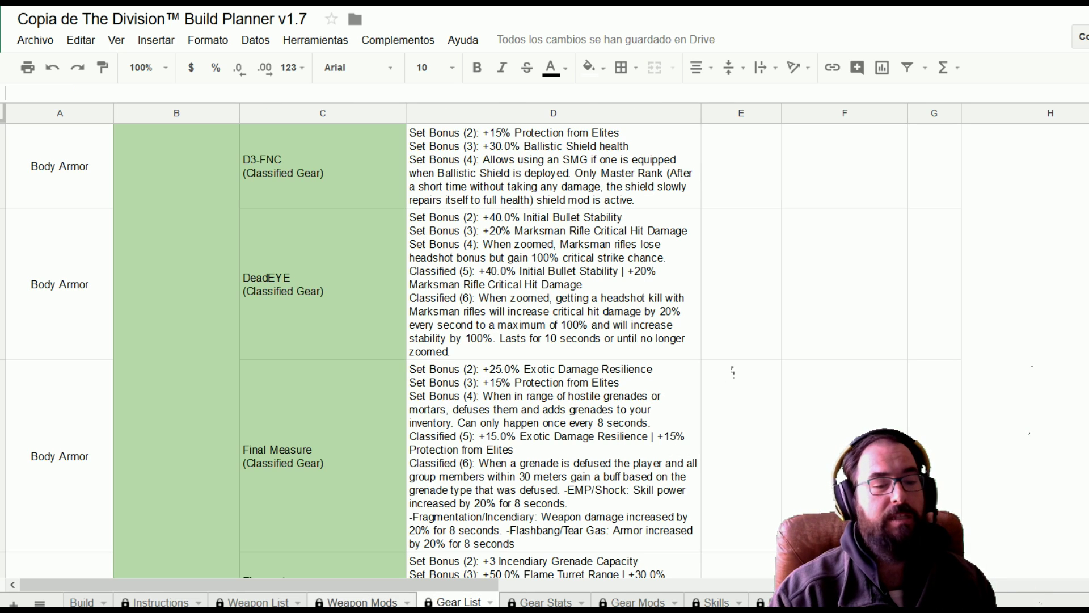
{"action": "left_click", "coordinate": [82, 602]}
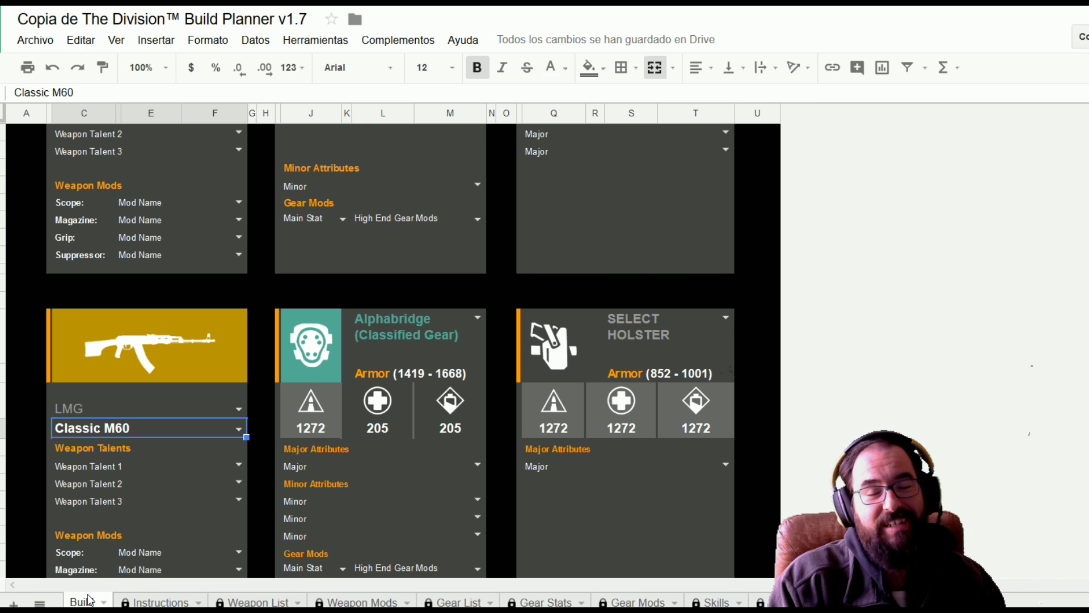